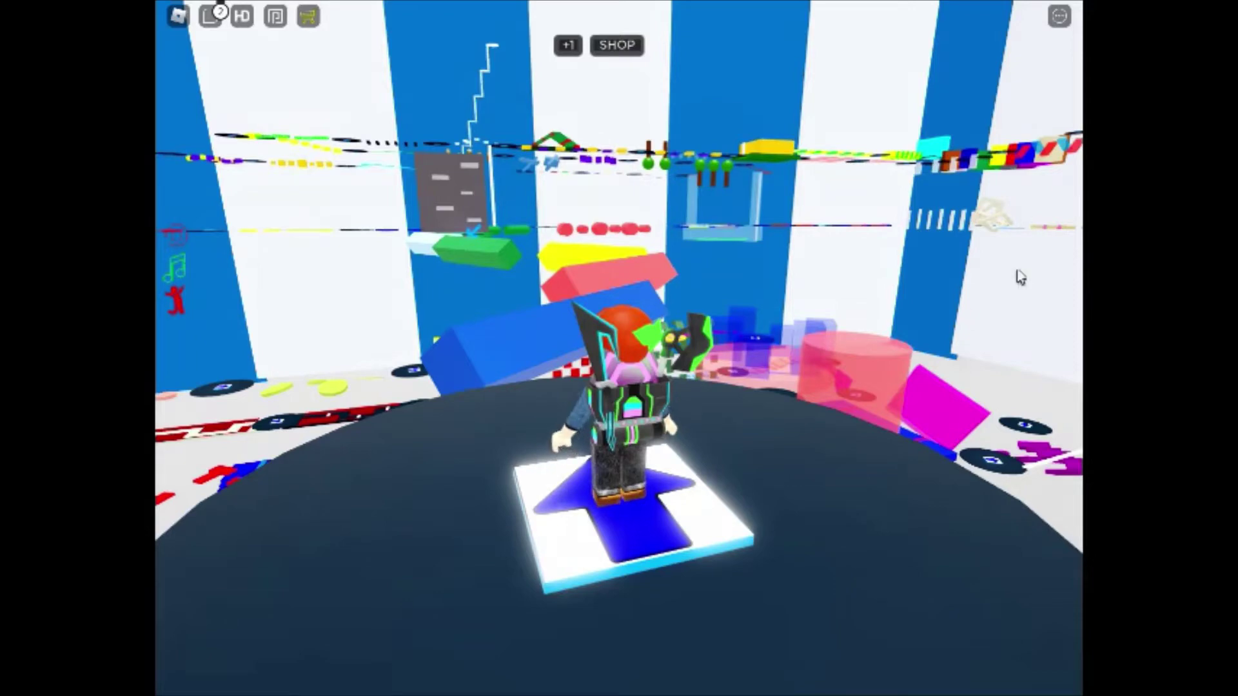
Look behind the avatar and jump it off the dark starting platform.
drag(959, 329, 621, 356)
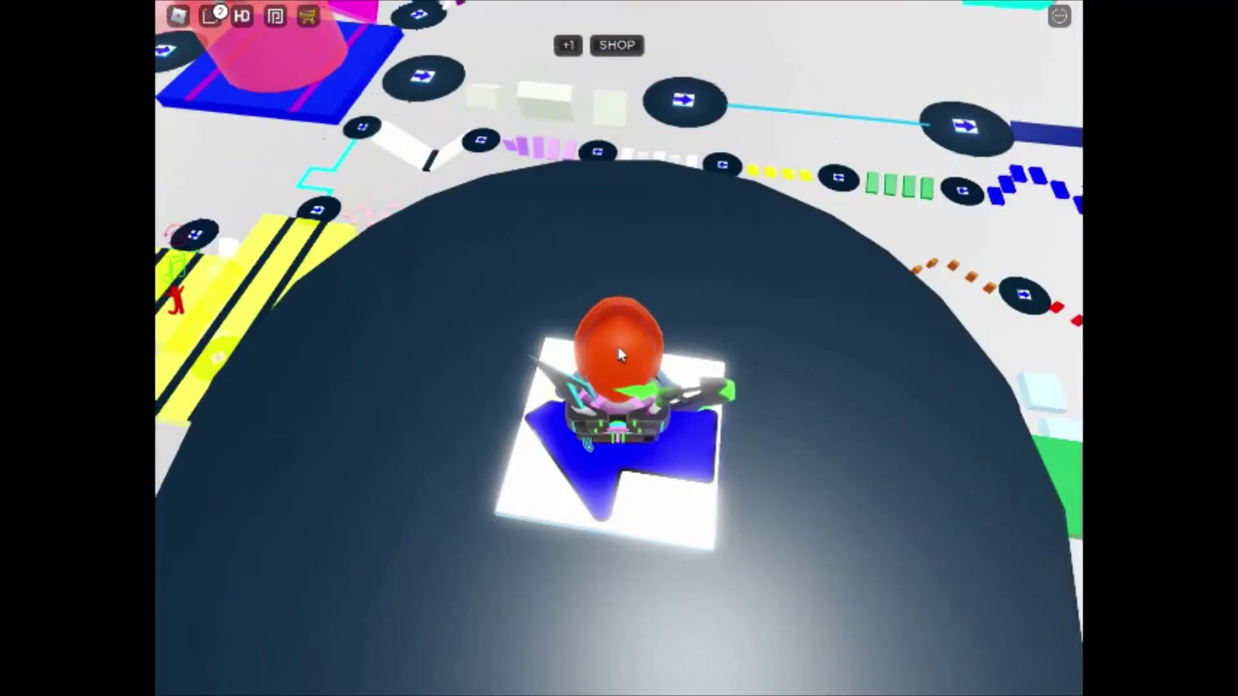
scroll(621, 356, down, 4)
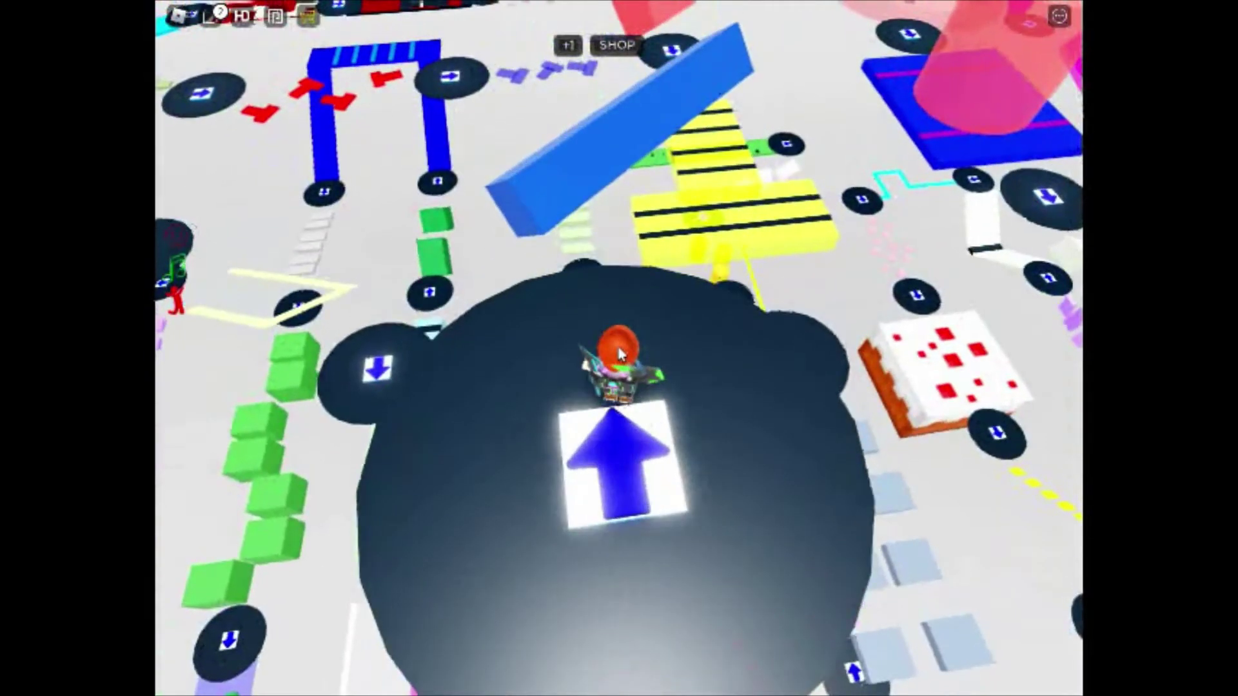
drag(632, 391, 619, 348)
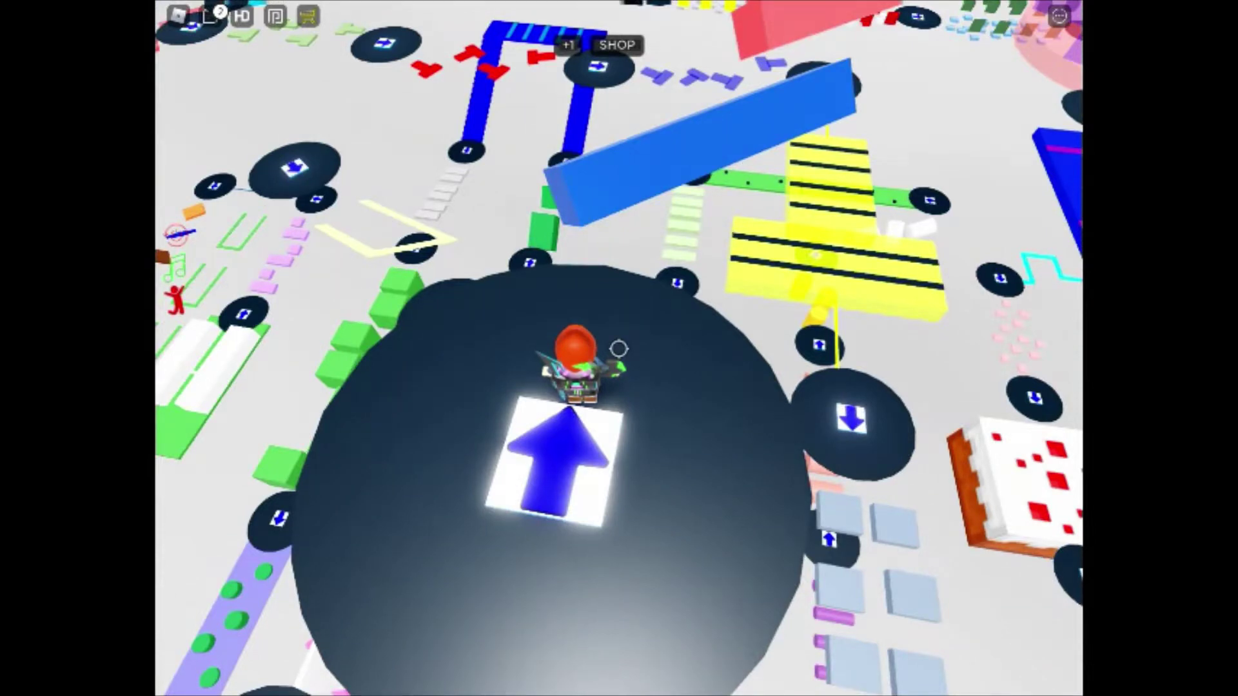
key(w)
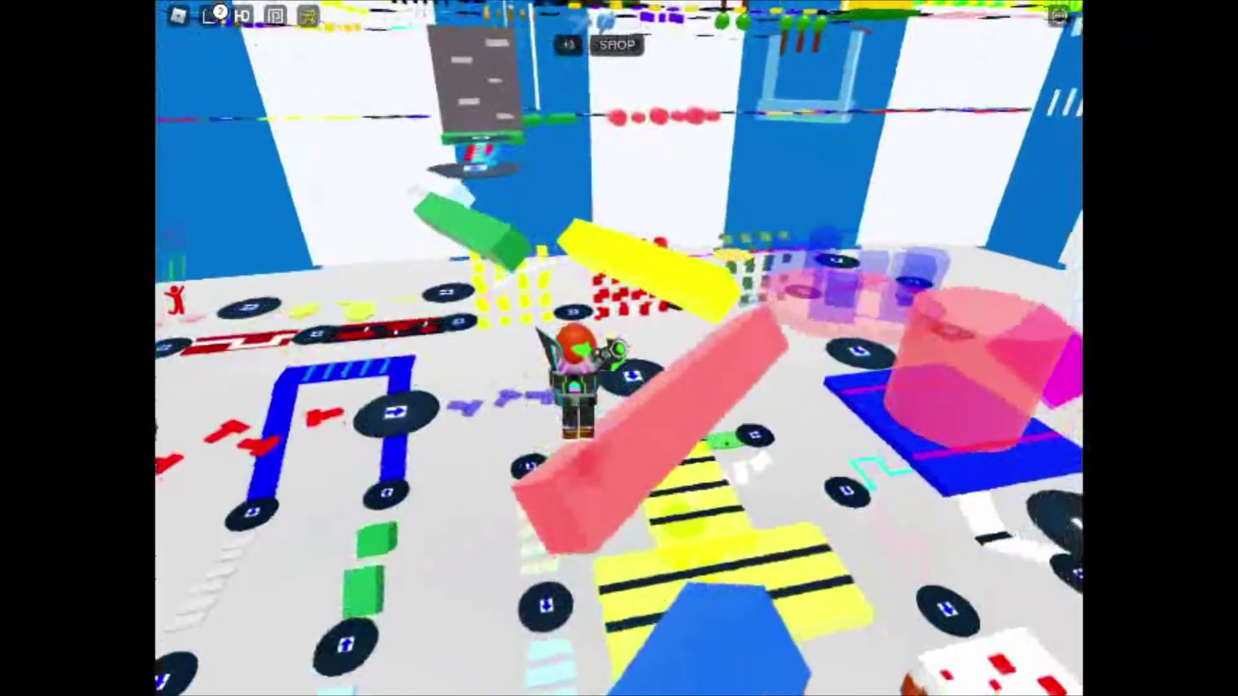
Cross the red, yellow, green and white beams onto the dark arrow pad.
drag(774, 387, 619, 387)
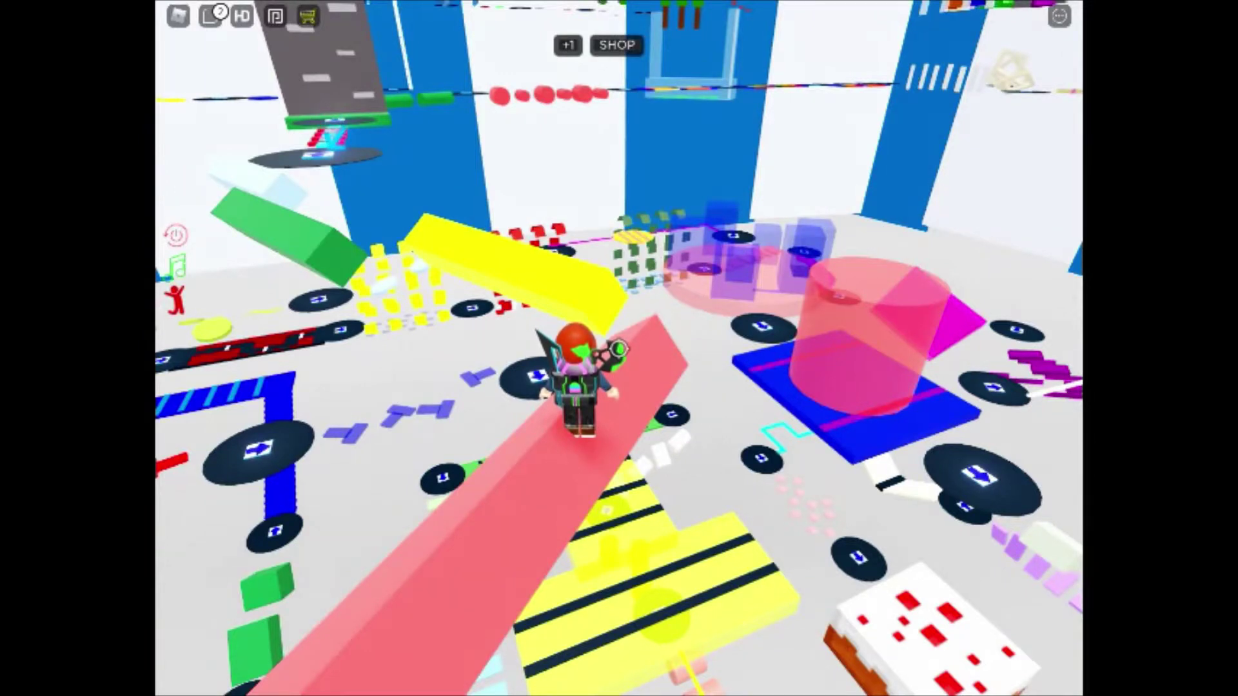
drag(774, 387, 774, 290)
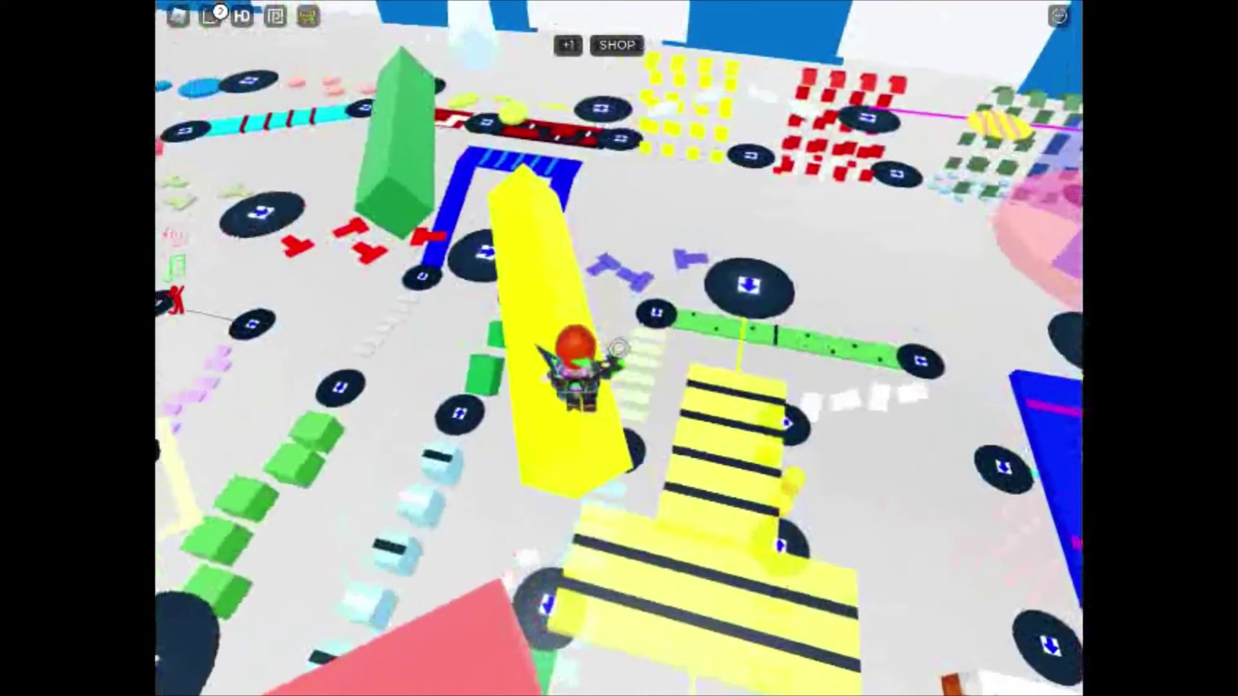
drag(774, 387, 677, 369)
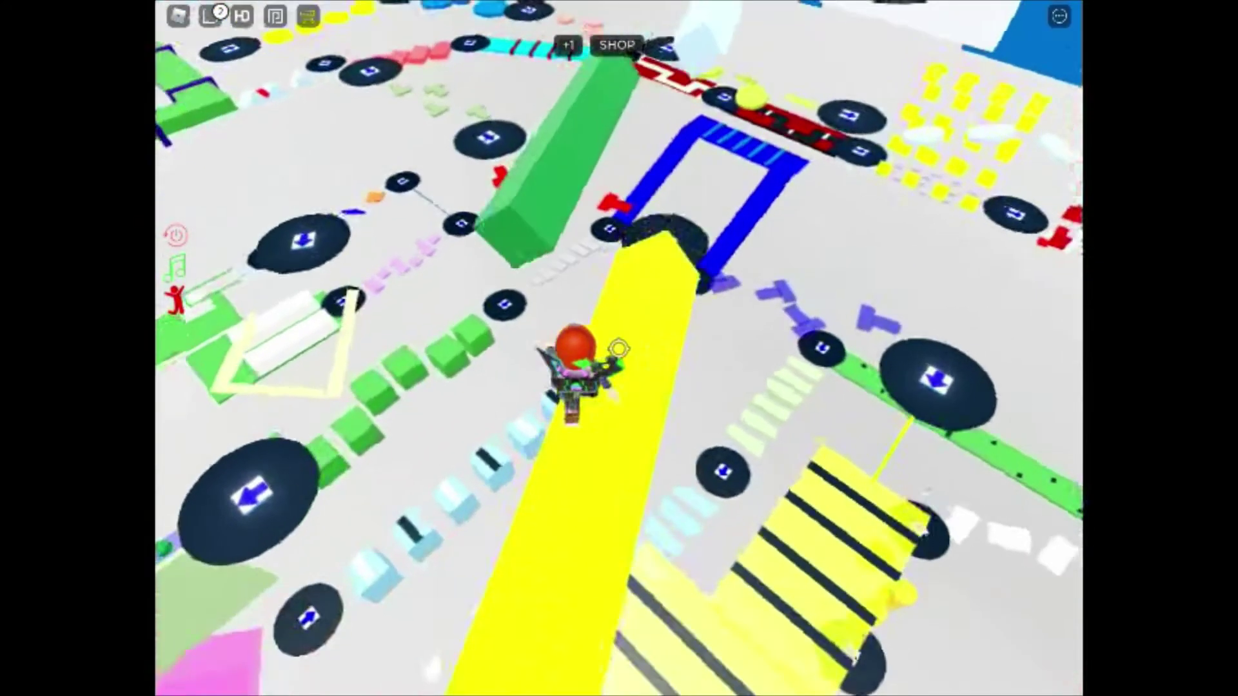
drag(774, 387, 581, 387)
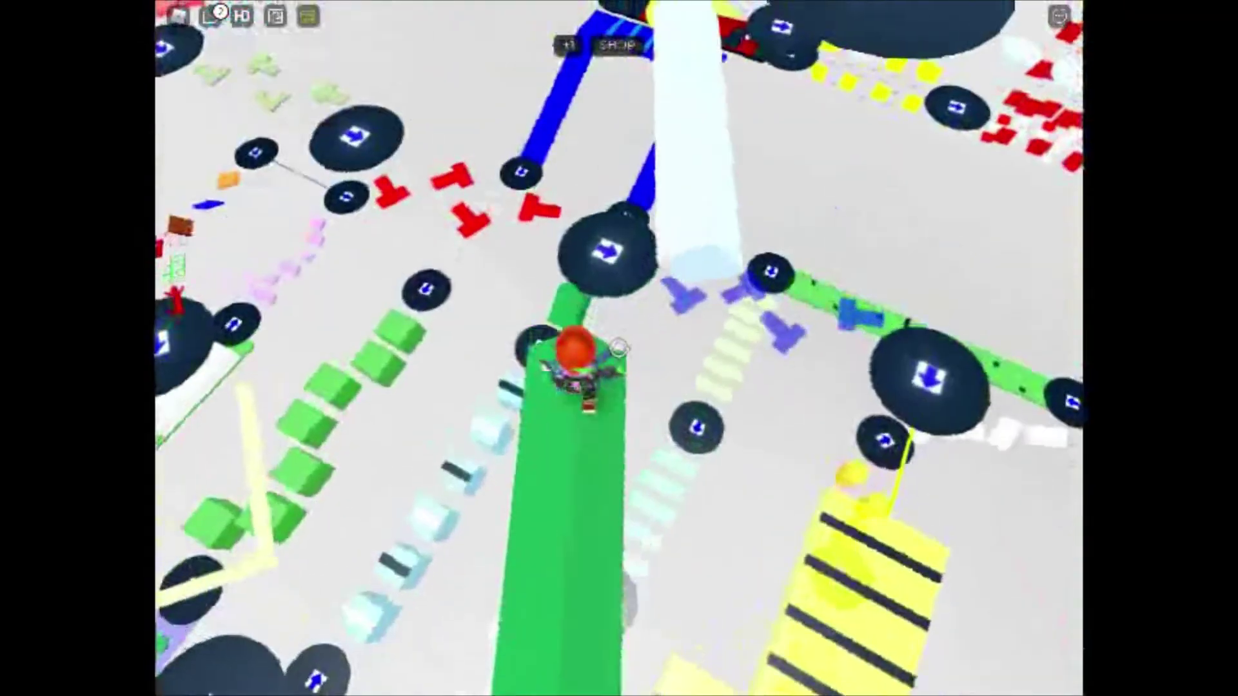
drag(775, 388, 677, 435)
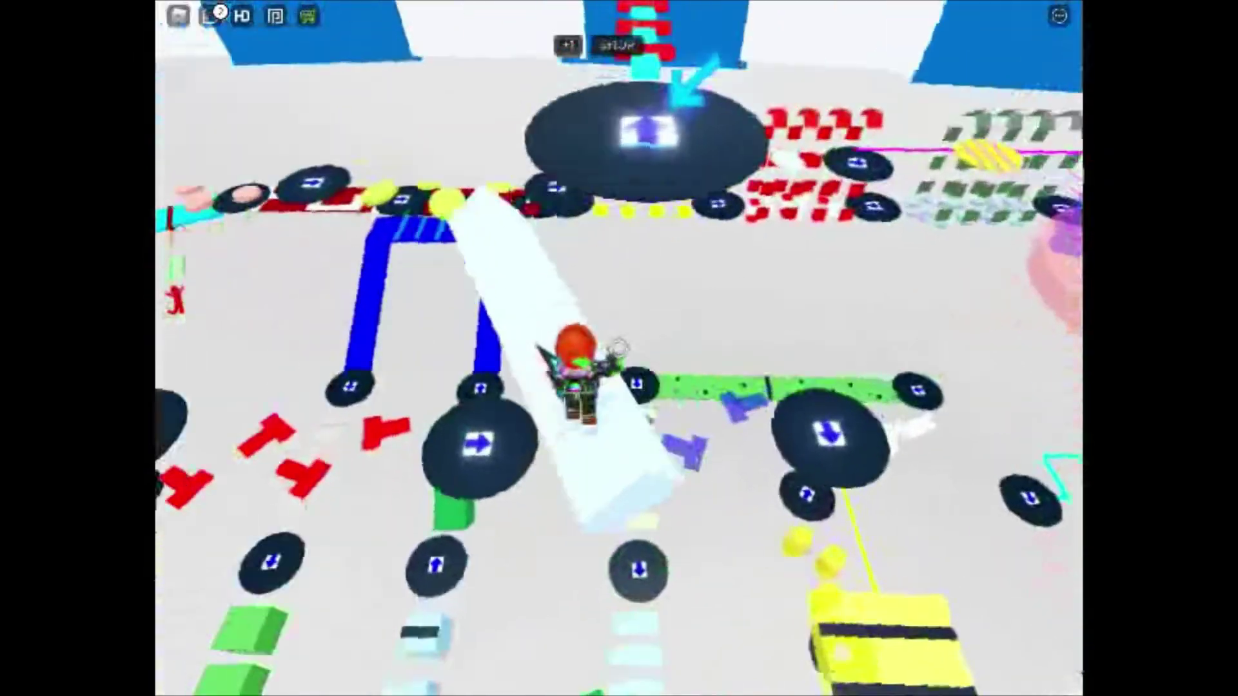
mouse_move(774, 387)
mouse_down()
mouse_move(629, 436)
mouse_move(483, 388)
mouse_up()
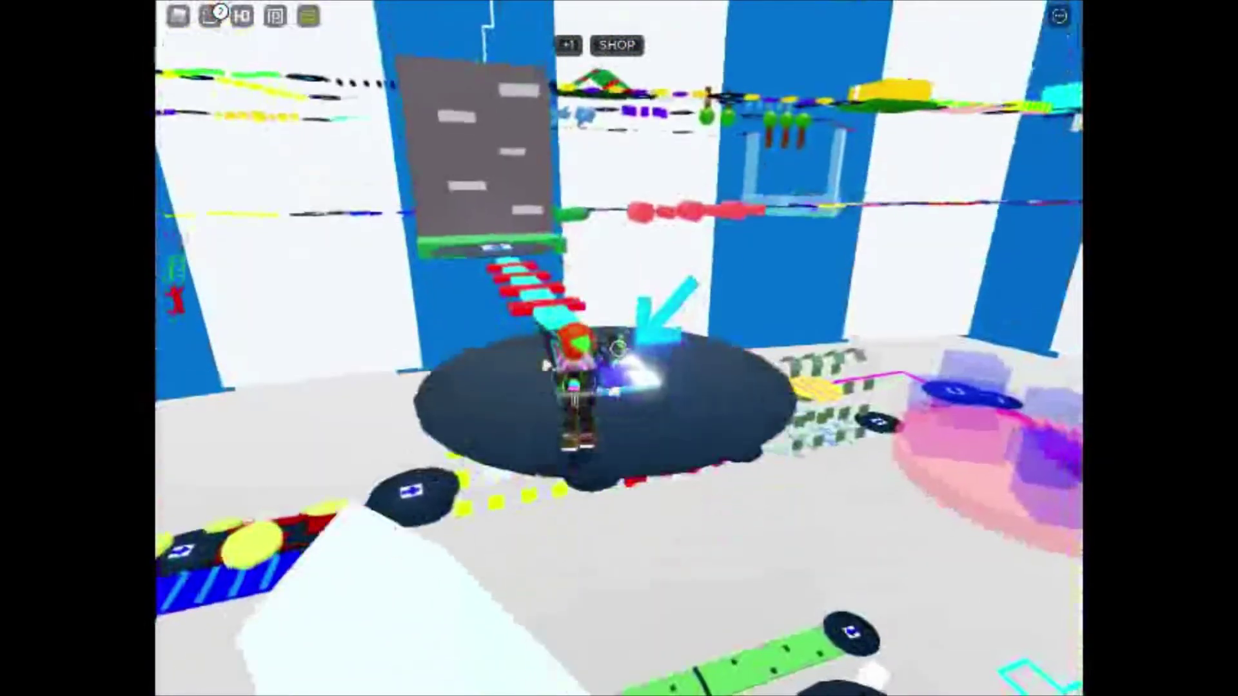
mouse_move(774, 291)
mouse_down()
mouse_move(774, 484)
mouse_move(774, 290)
mouse_up()
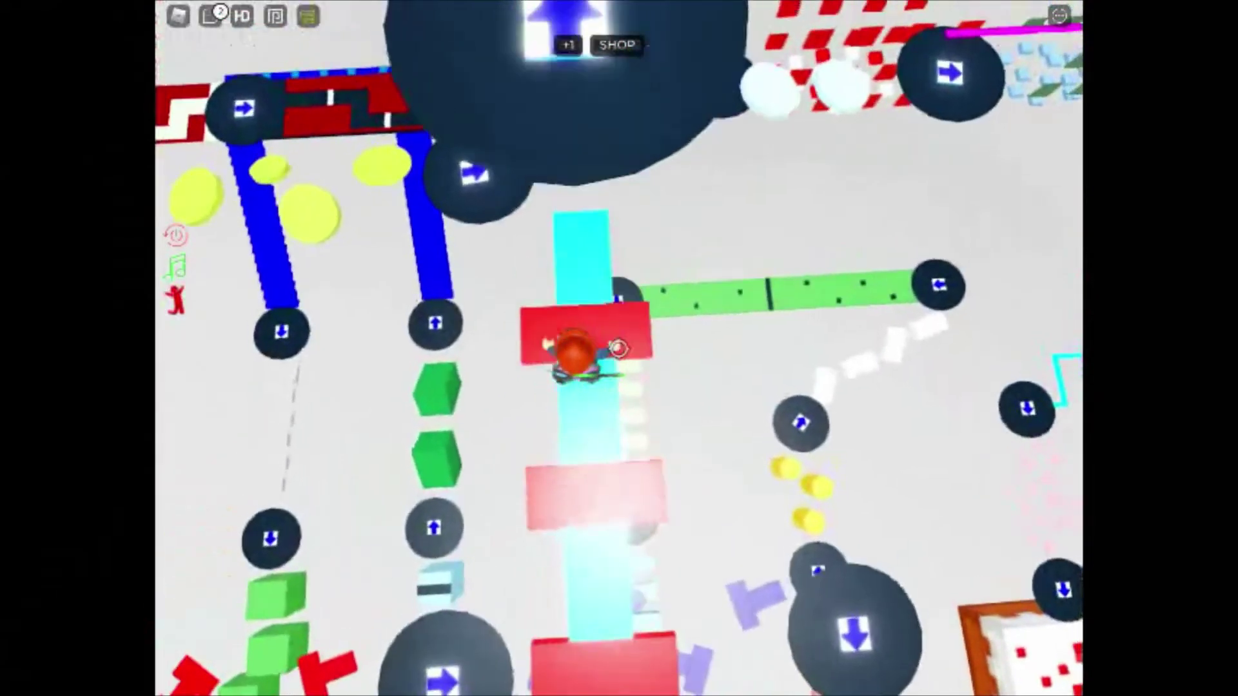
Launch from the glowing jump pad and walk along the green platform.
key(w)
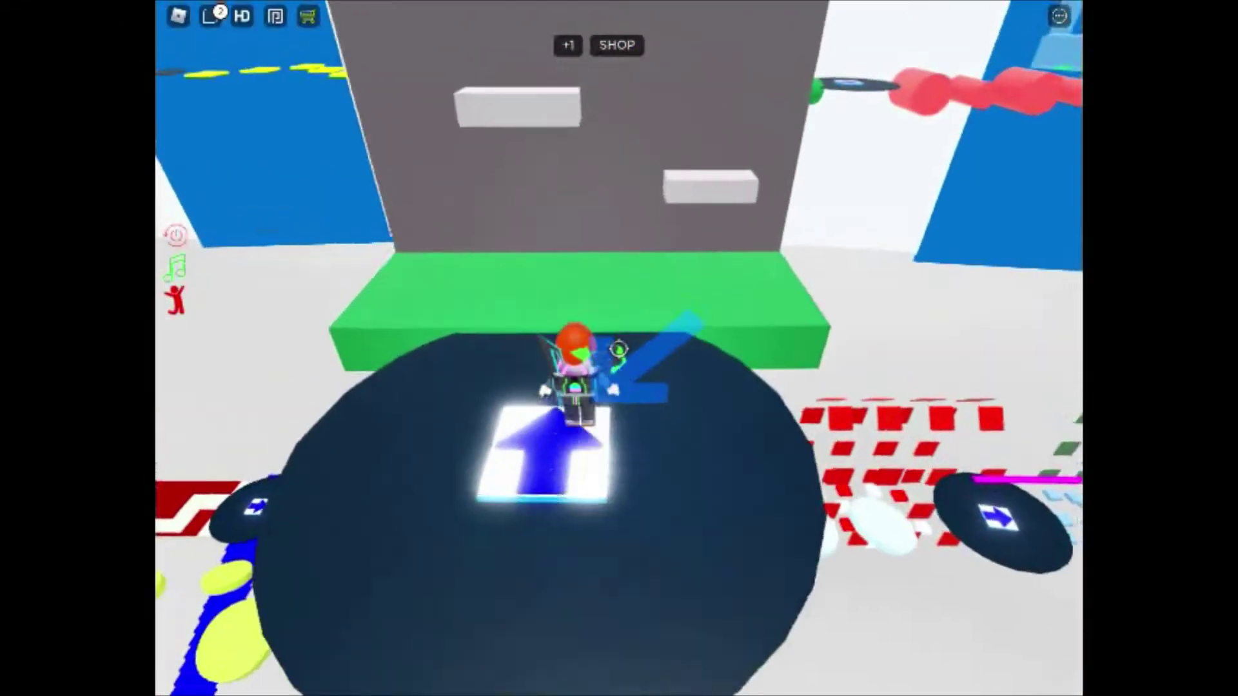
drag(620, 350, 620, 350)
key(w)
key(w)
key(w)
key(w)
key(w)
key(w)
Jump onto the dark sphere, then cross the pink cylinders onto the arrow pad.
key(w)
key(space)
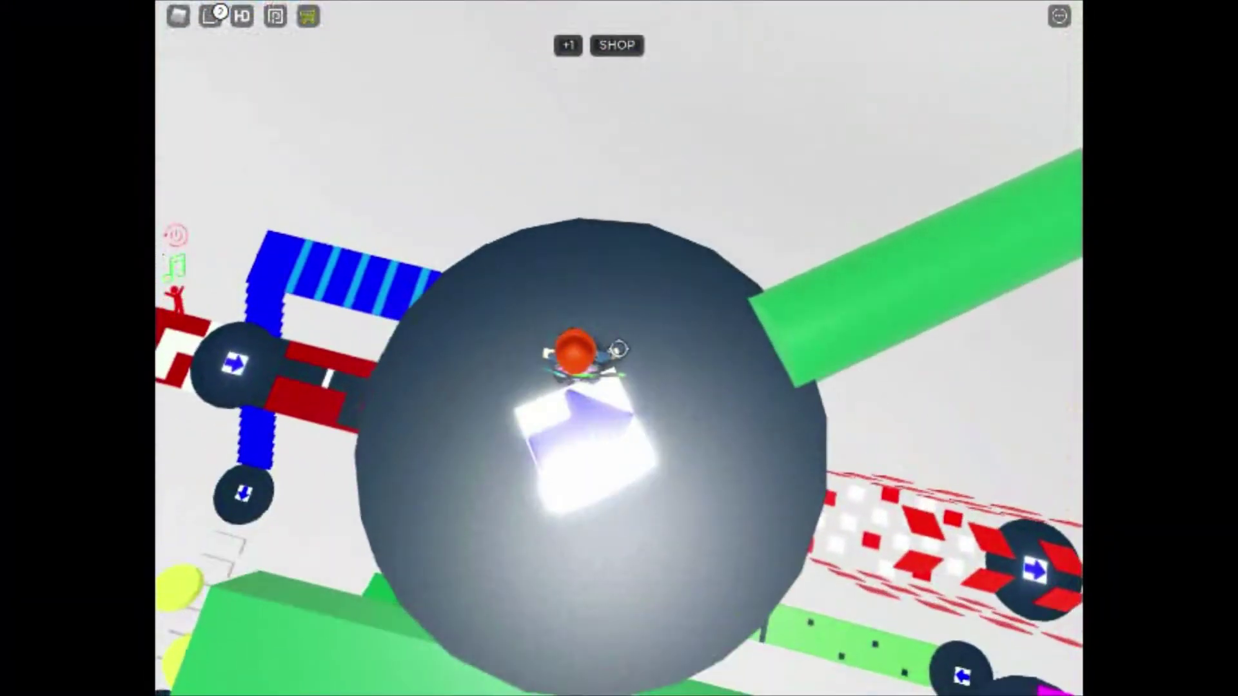
drag(619, 350, 619, 351)
key(w)
key(w)
key(w)
key(w)
key(w)
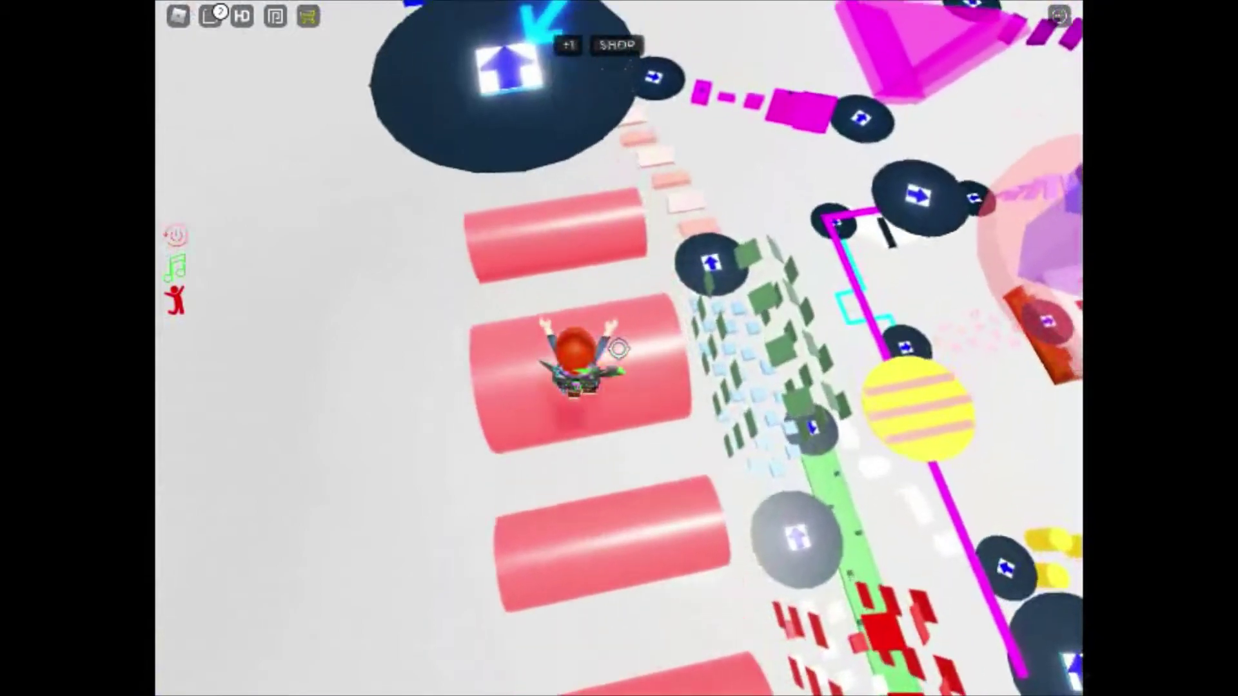
key(w)
drag(619, 350, 620, 351)
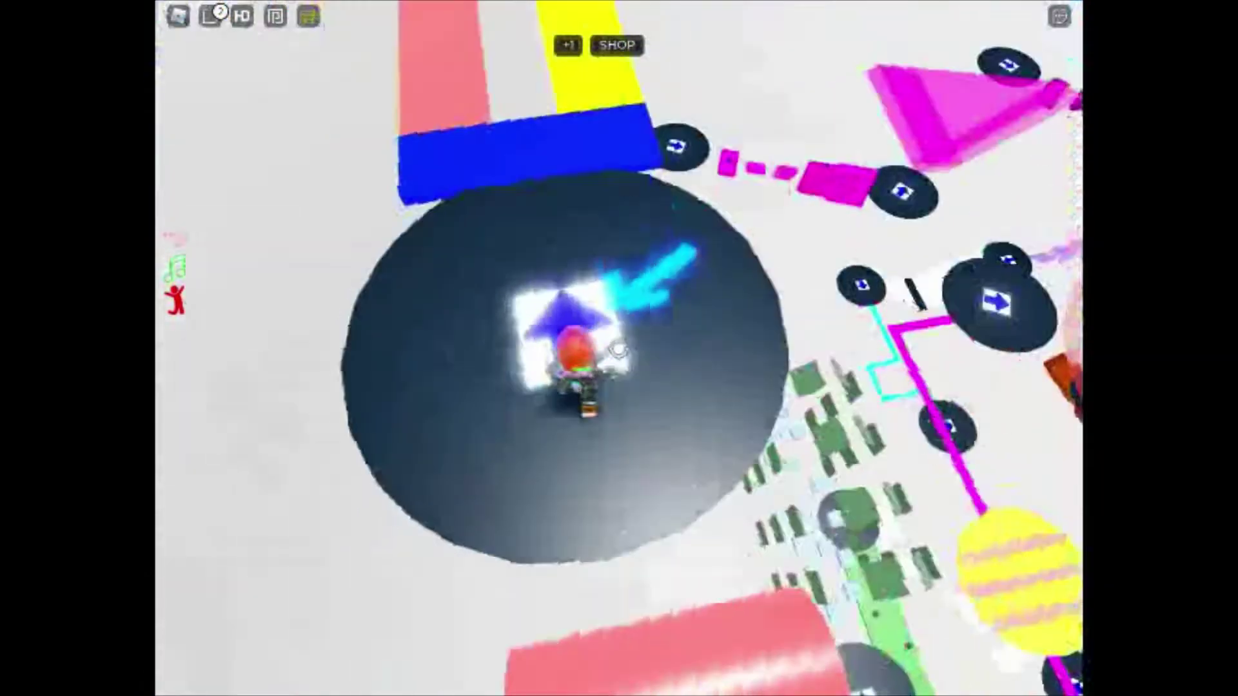
Launch onto the coloured lanes and keep walking them after a fall.
key(w)
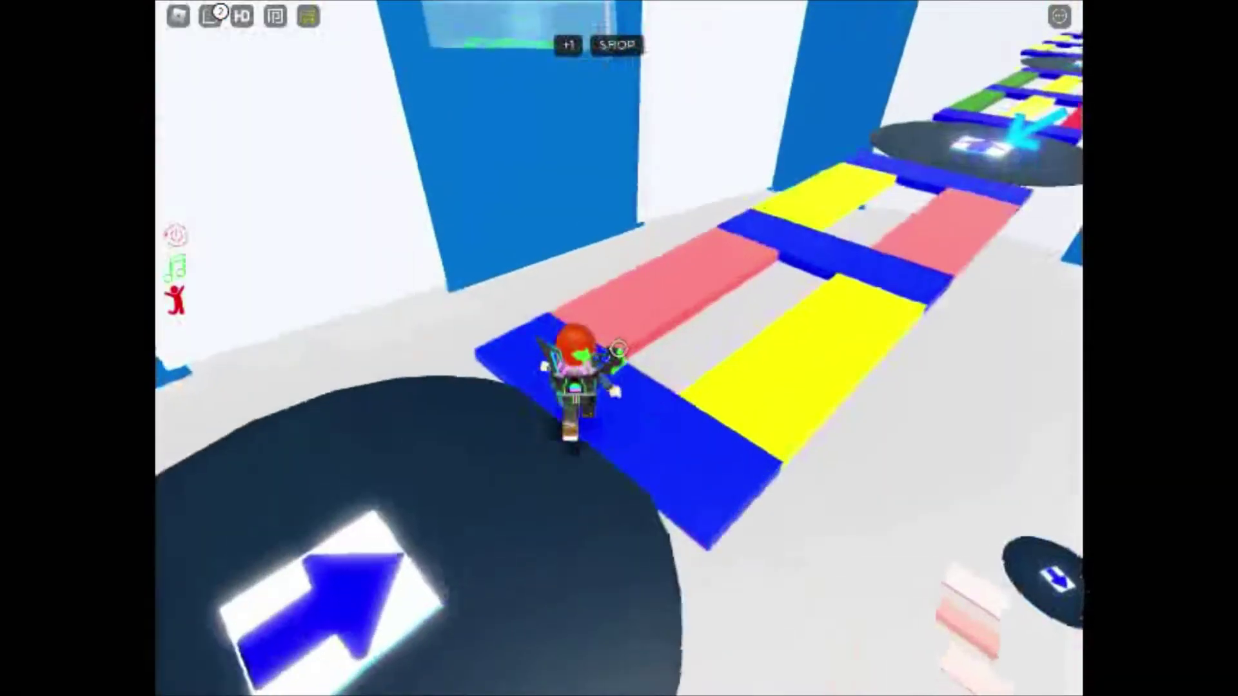
key(w)
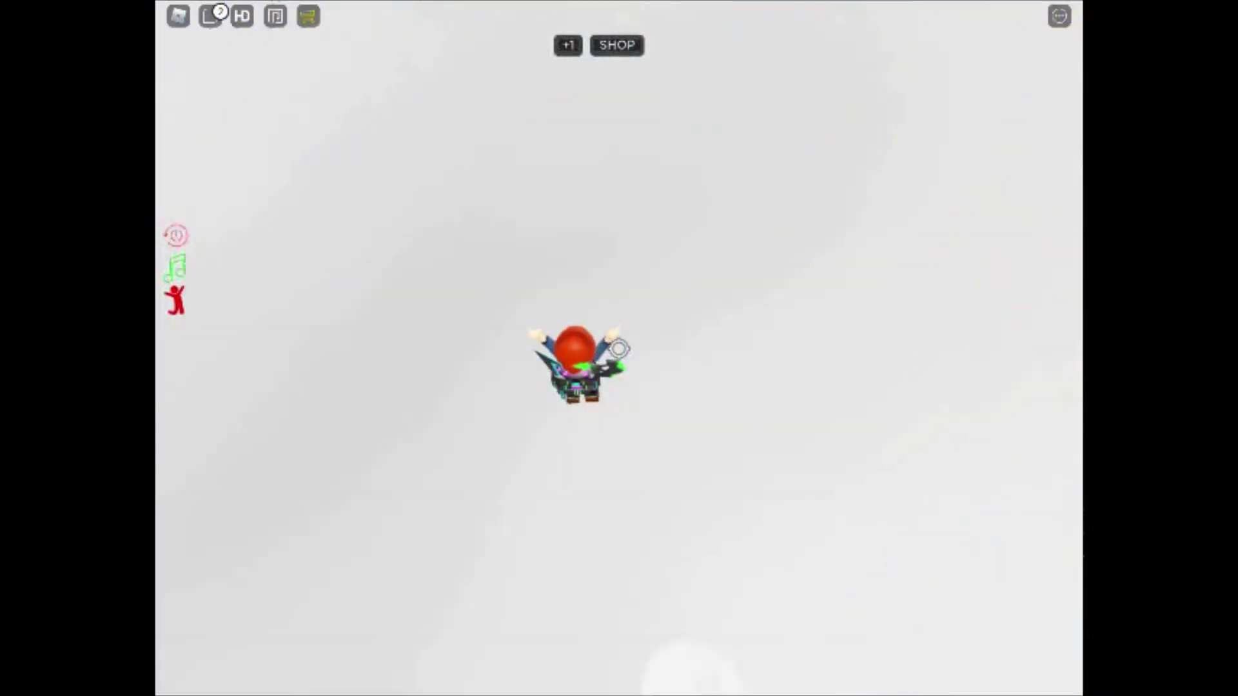
key(w)
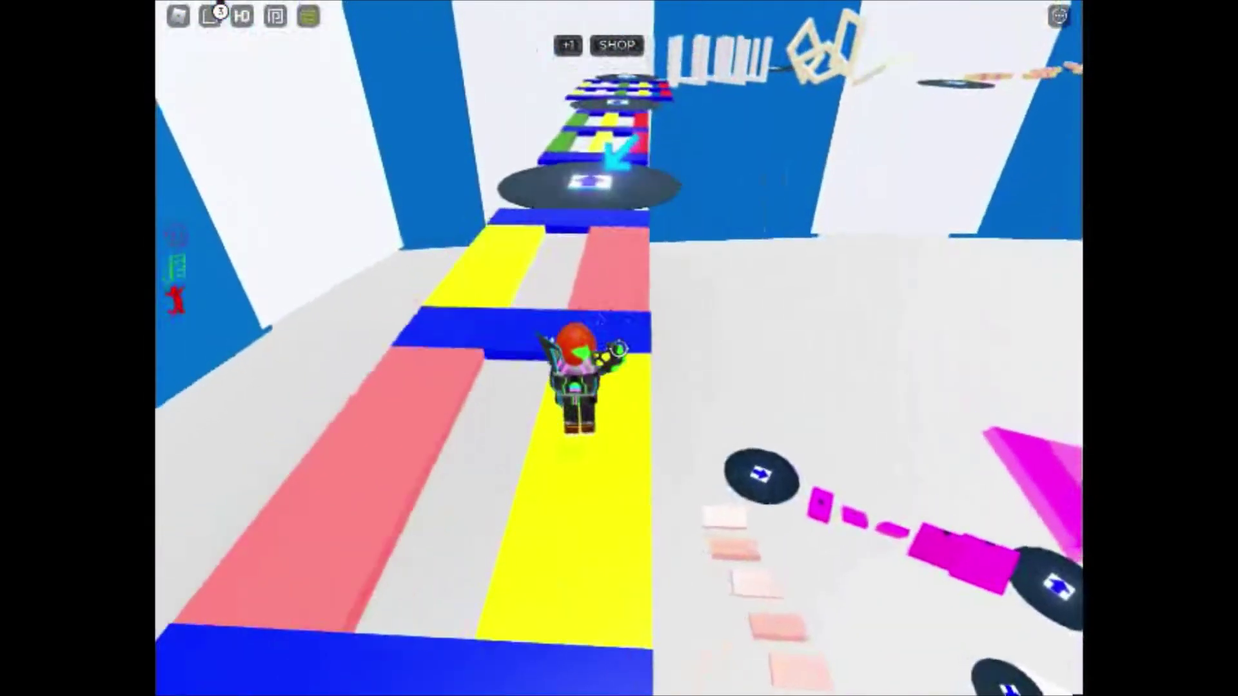
key(w)
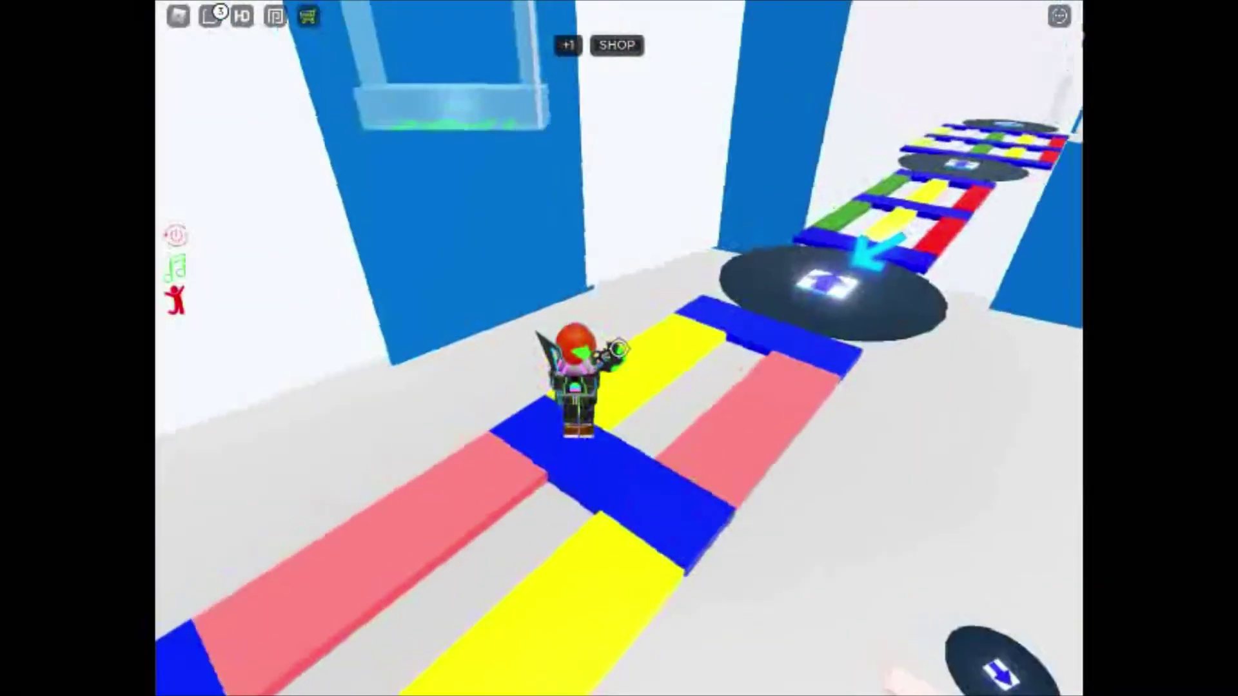
key(w)
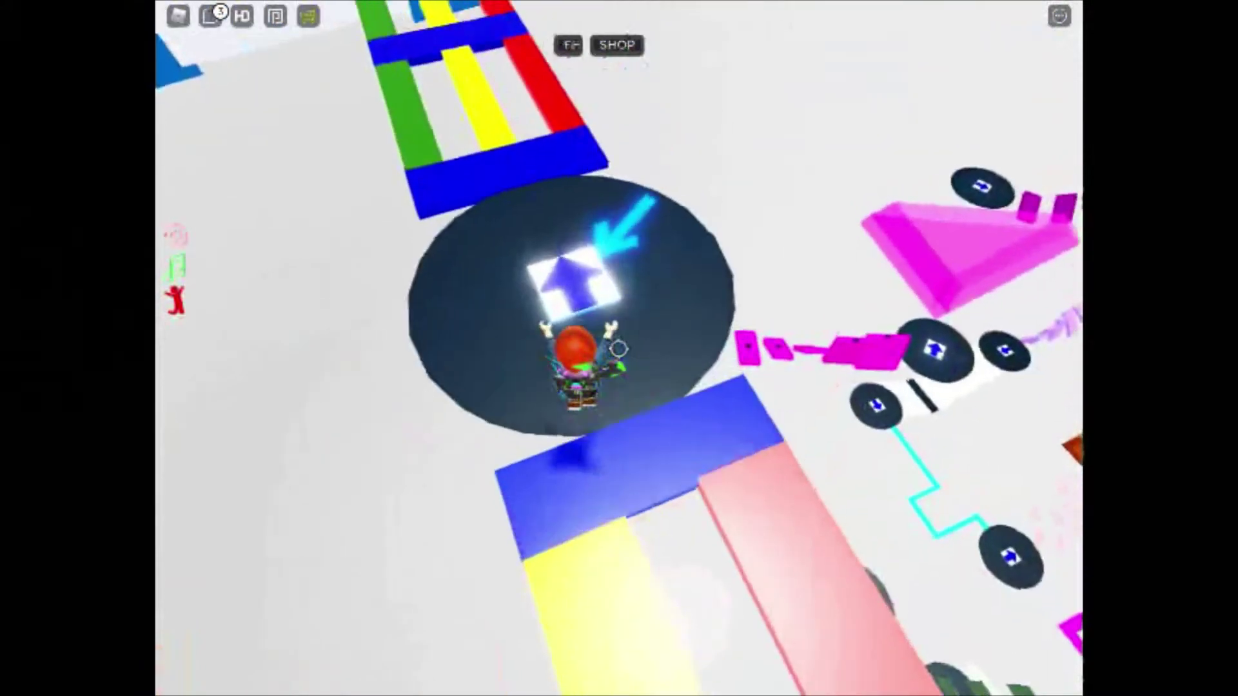
Cross the blue bar, yellow and green lanes onto the dark arrow pad.
drag(618, 349, 618, 349)
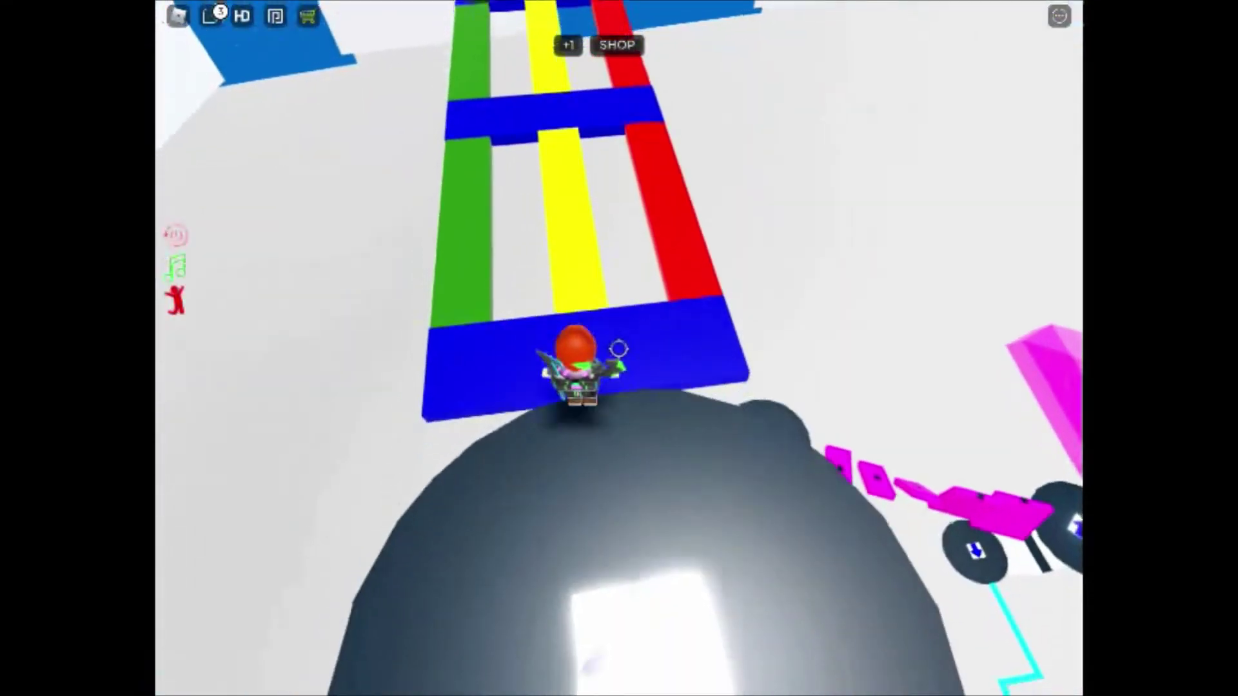
key(w)
drag(618, 349, 618, 349)
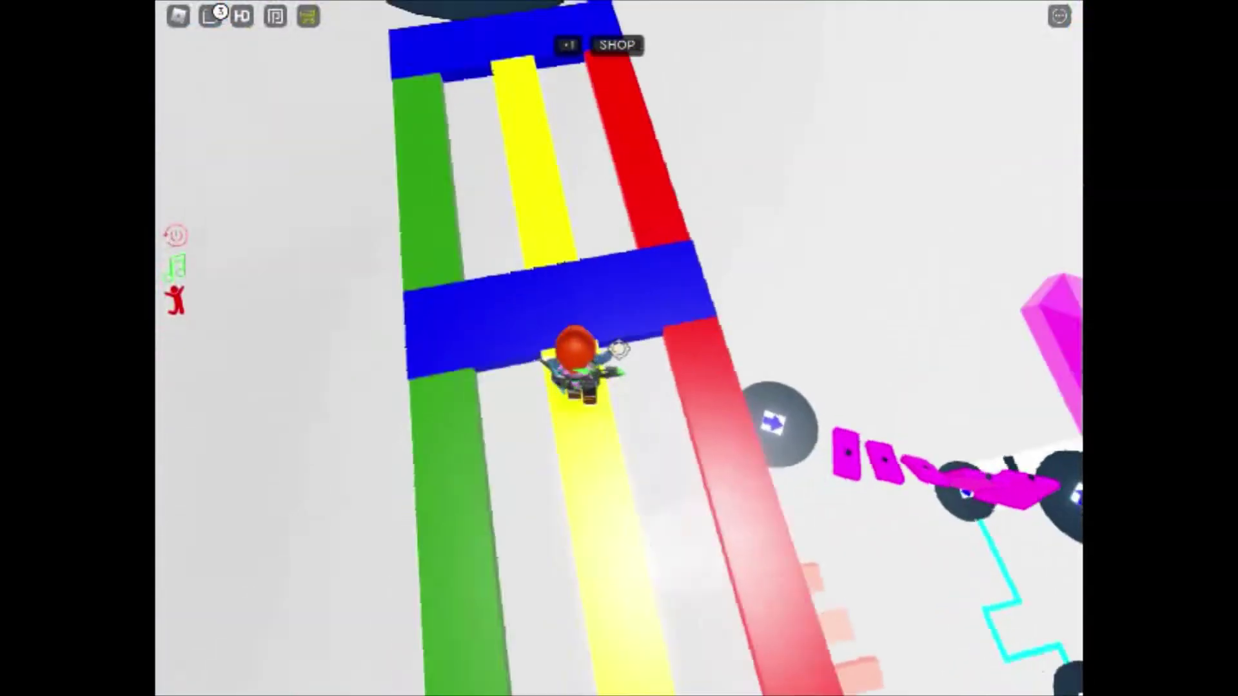
key(w)
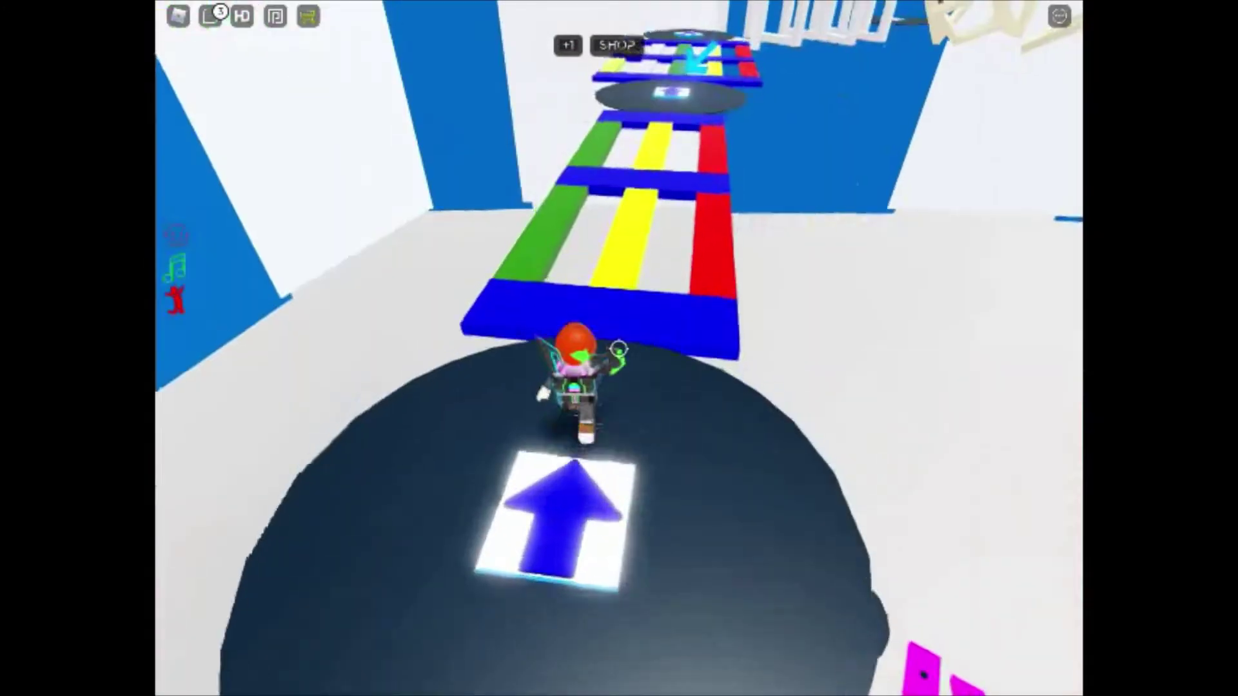
key(w)
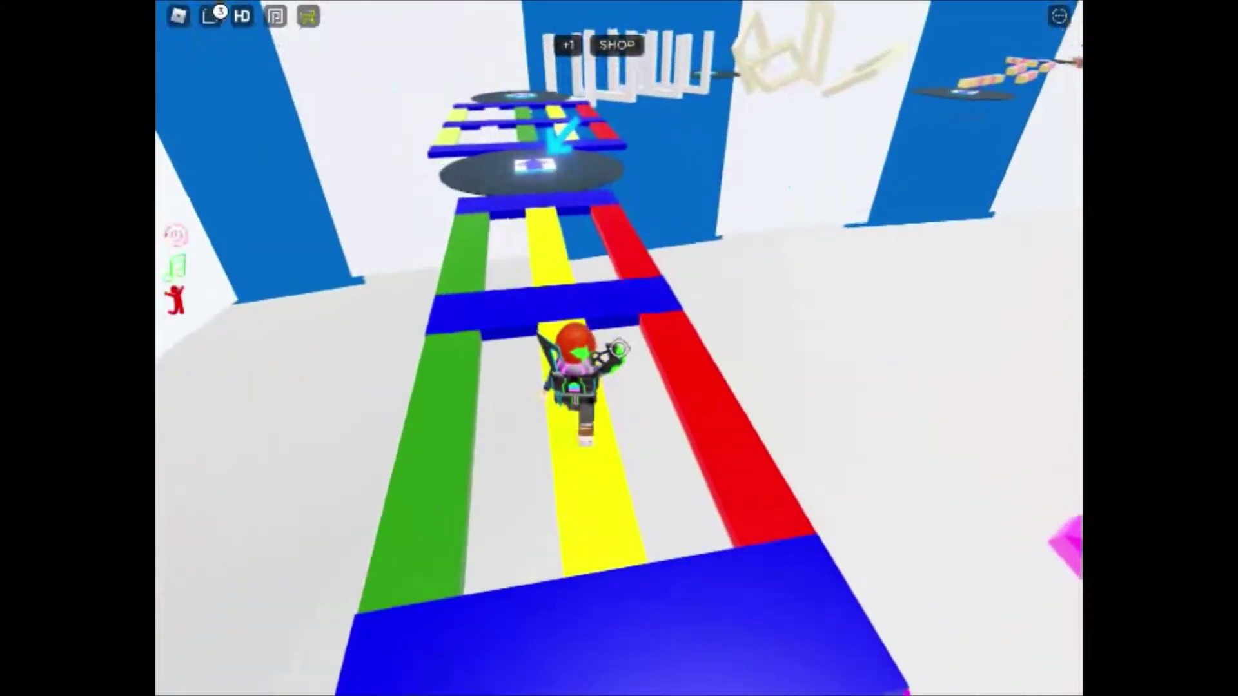
key(w)
drag(774, 349, 485, 349)
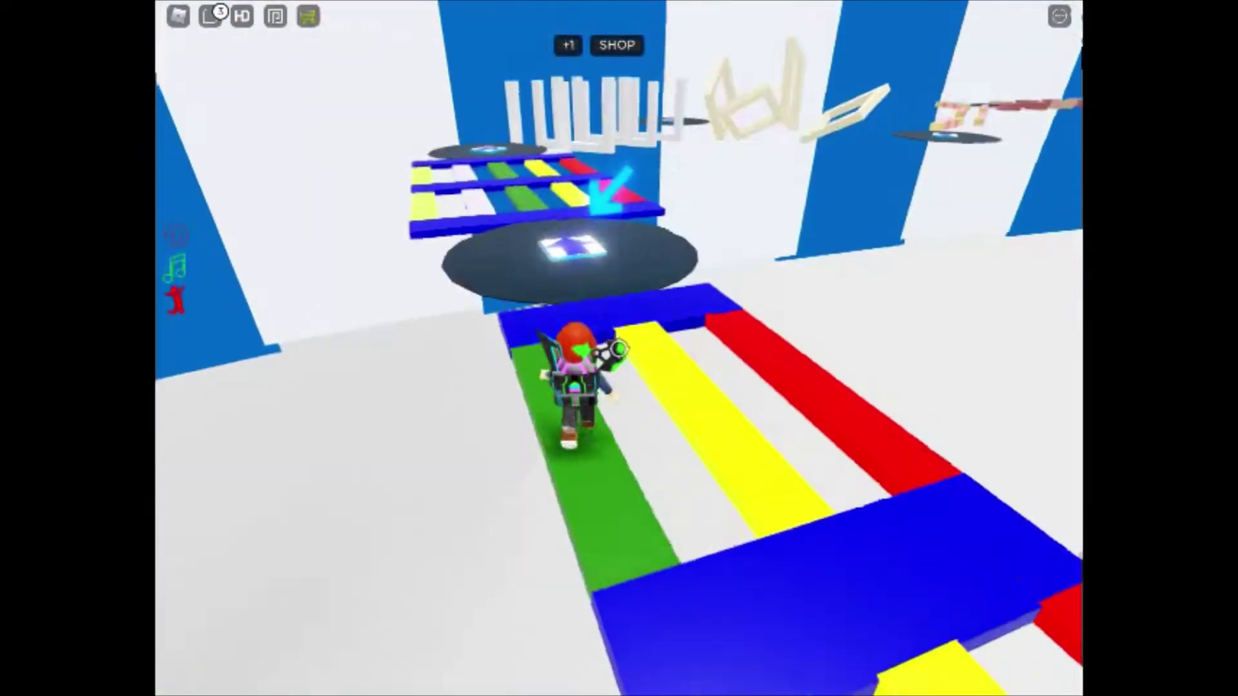
key(w)
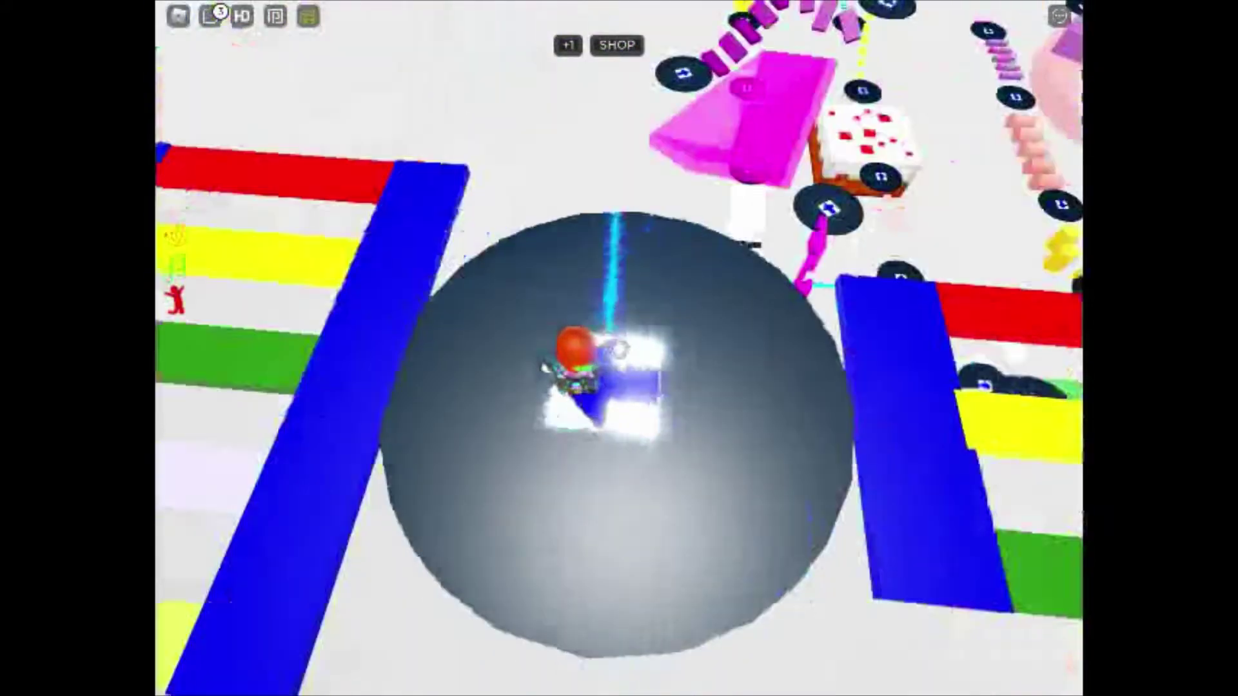
Repeatedly attempt the striped lane crossing from the pad after falling.
drag(774, 349, 436, 291)
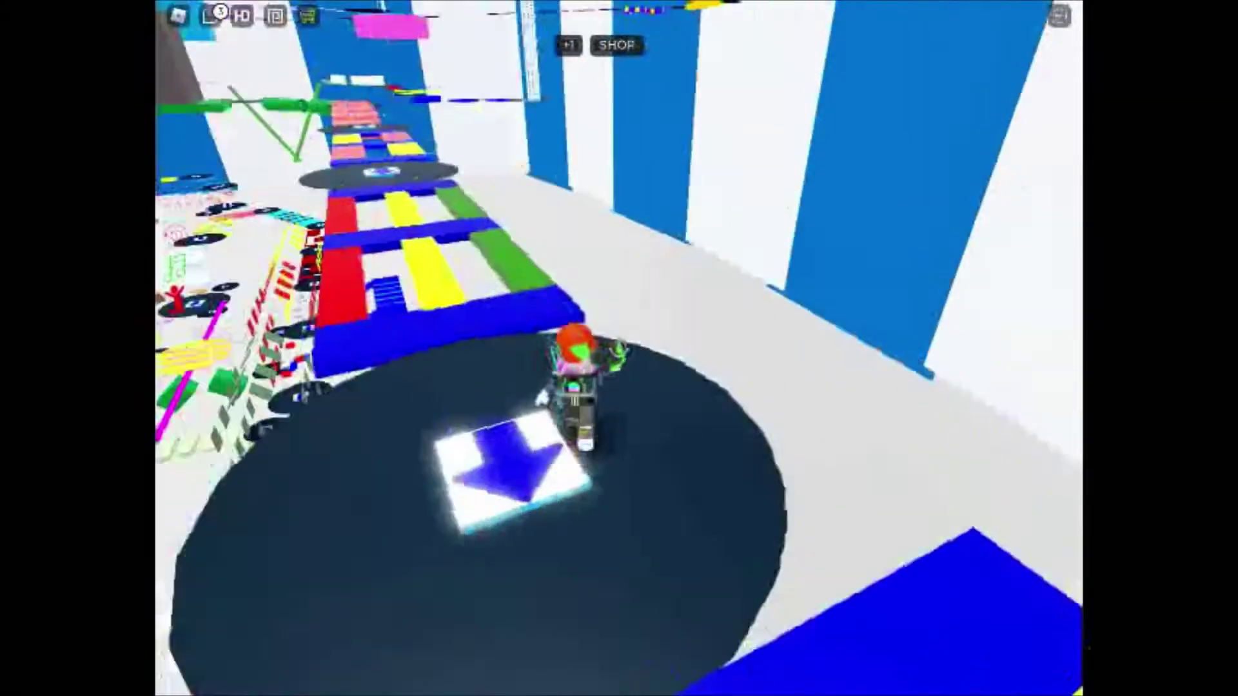
drag(774, 348, 388, 349)
key(w)
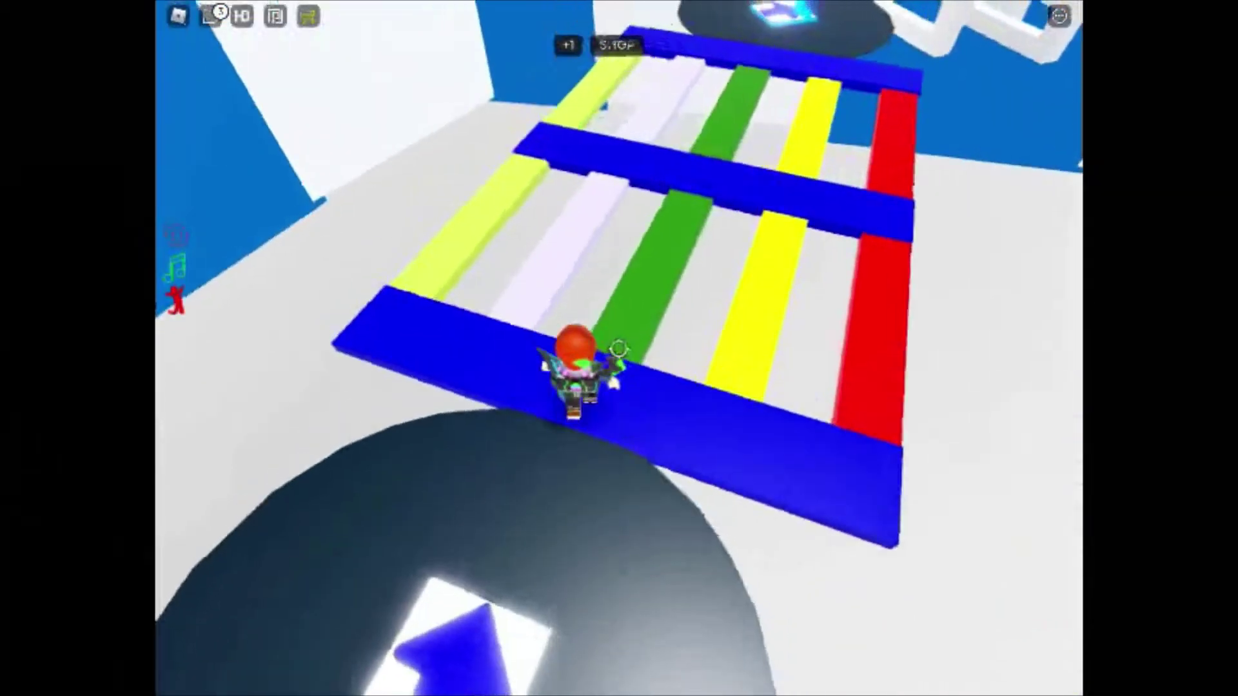
key(w)
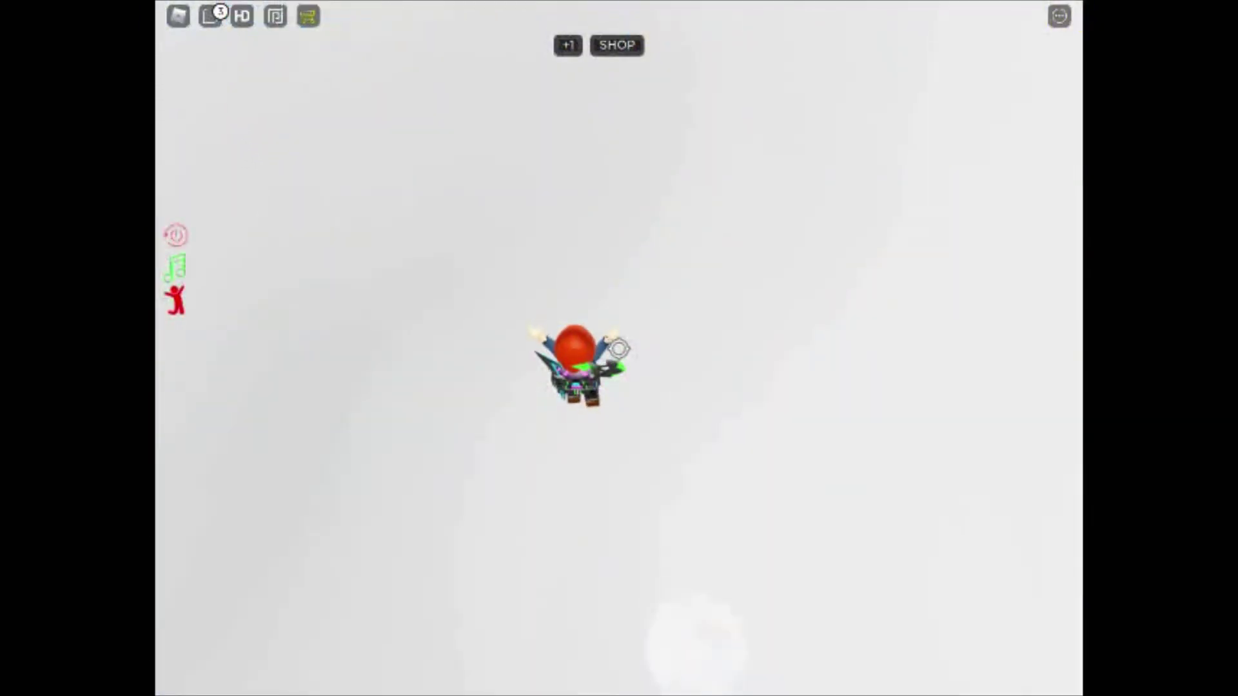
key(w)
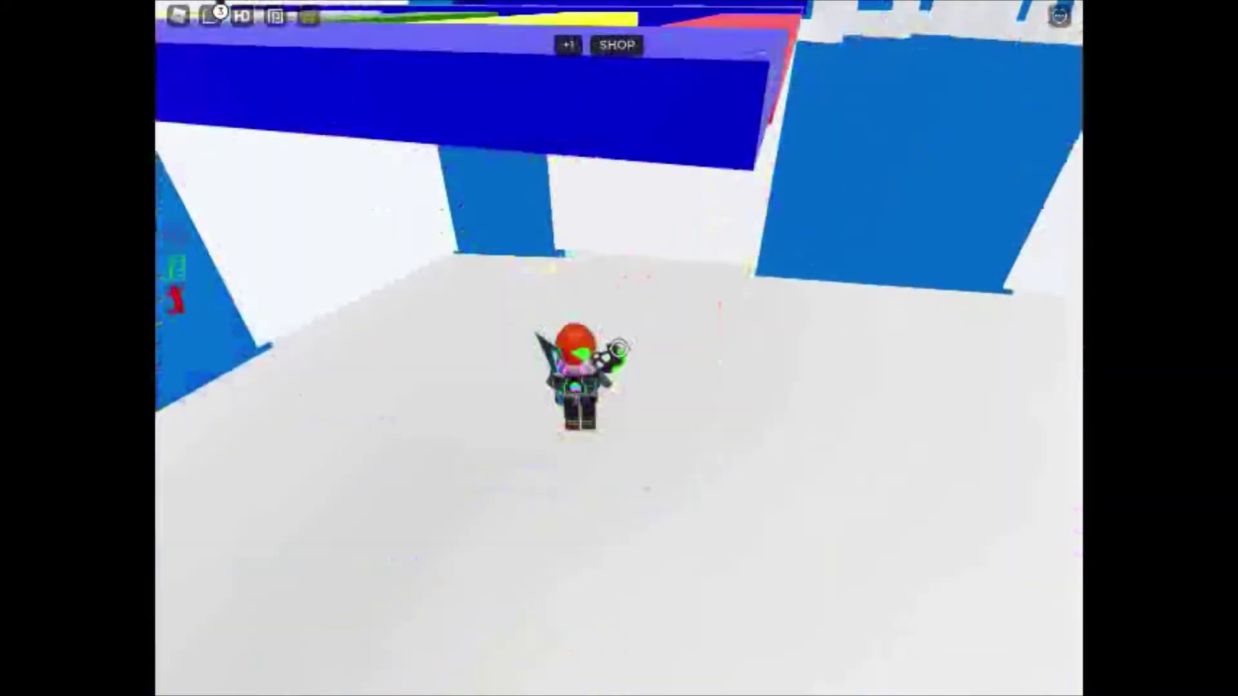
key(w)
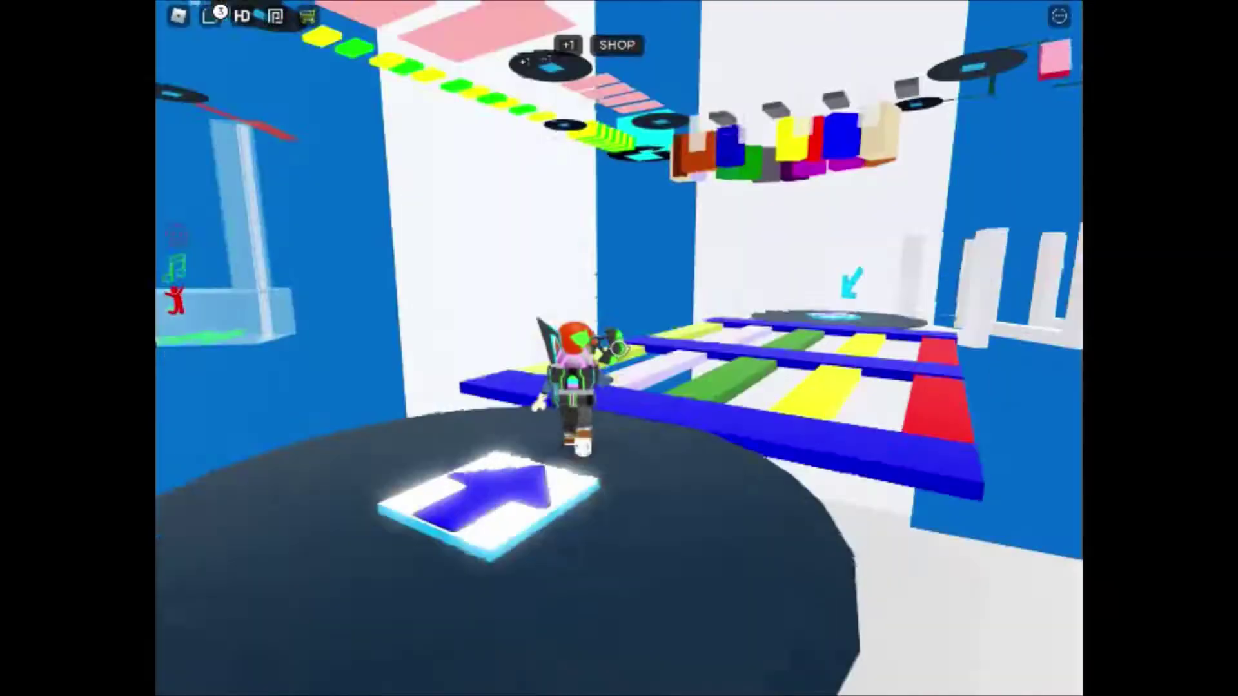
key(w)
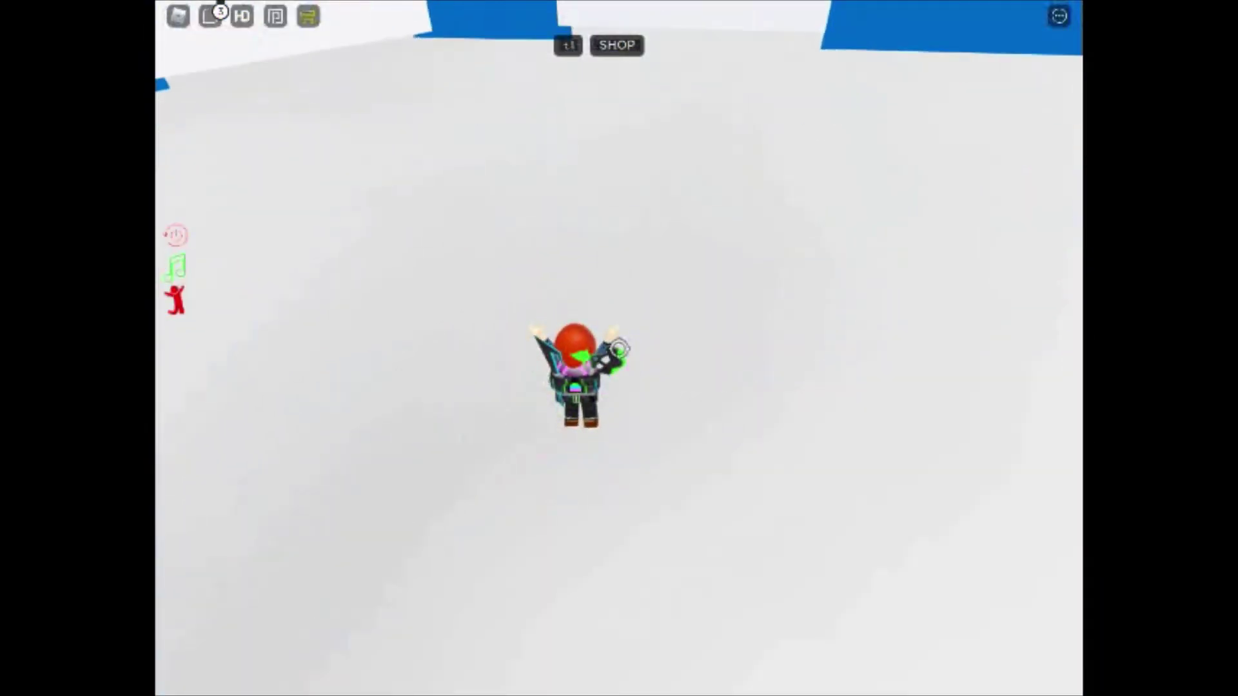
key(w)
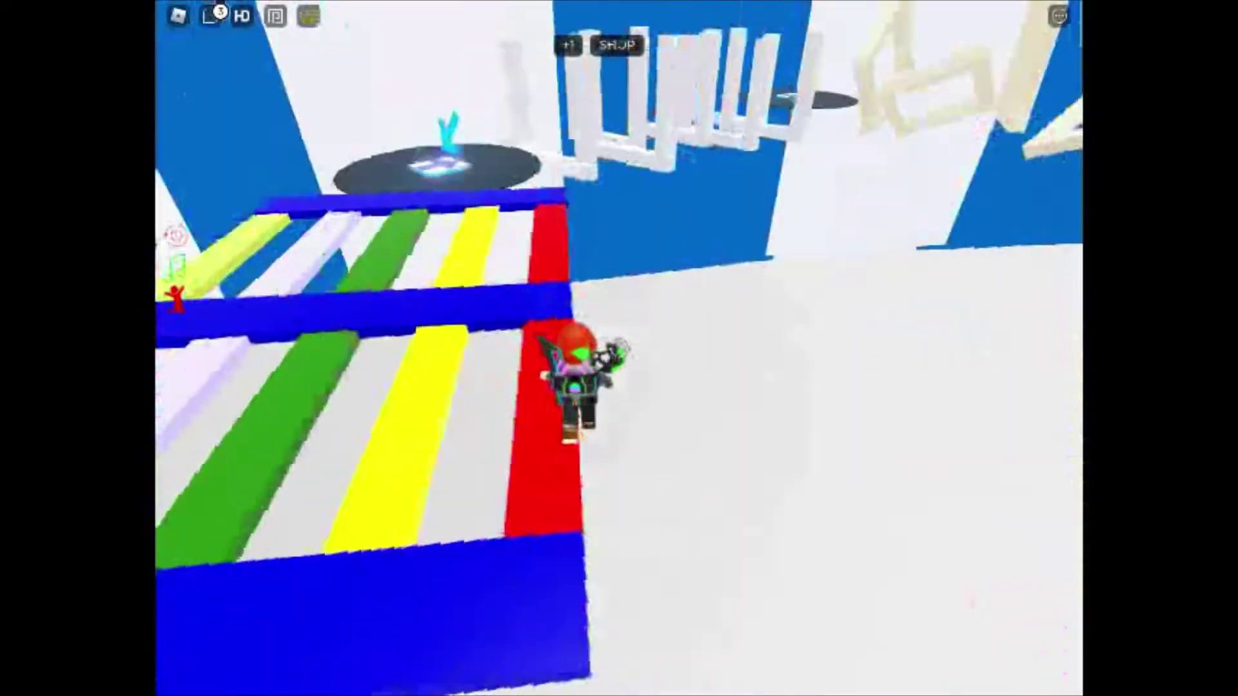
key(w)
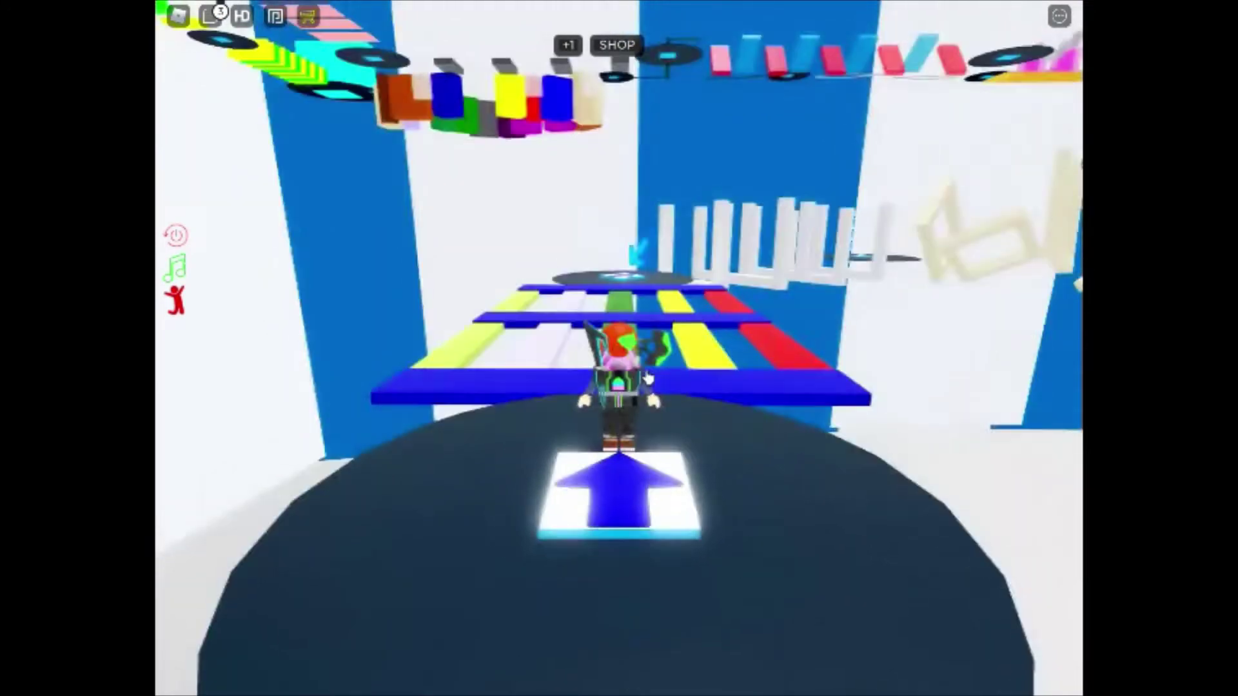
After respawning, walk over the blue beam onto the stripes to the beam edge.
right_click(617, 351)
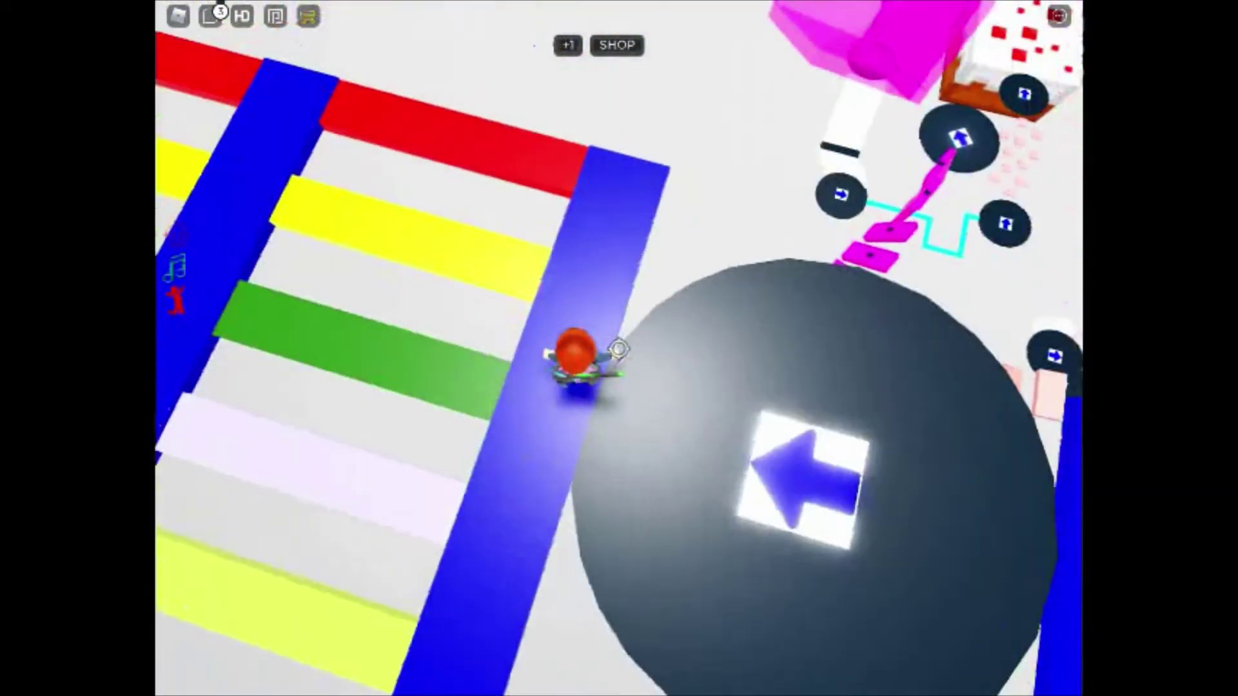
drag(618, 350, 621, 349)
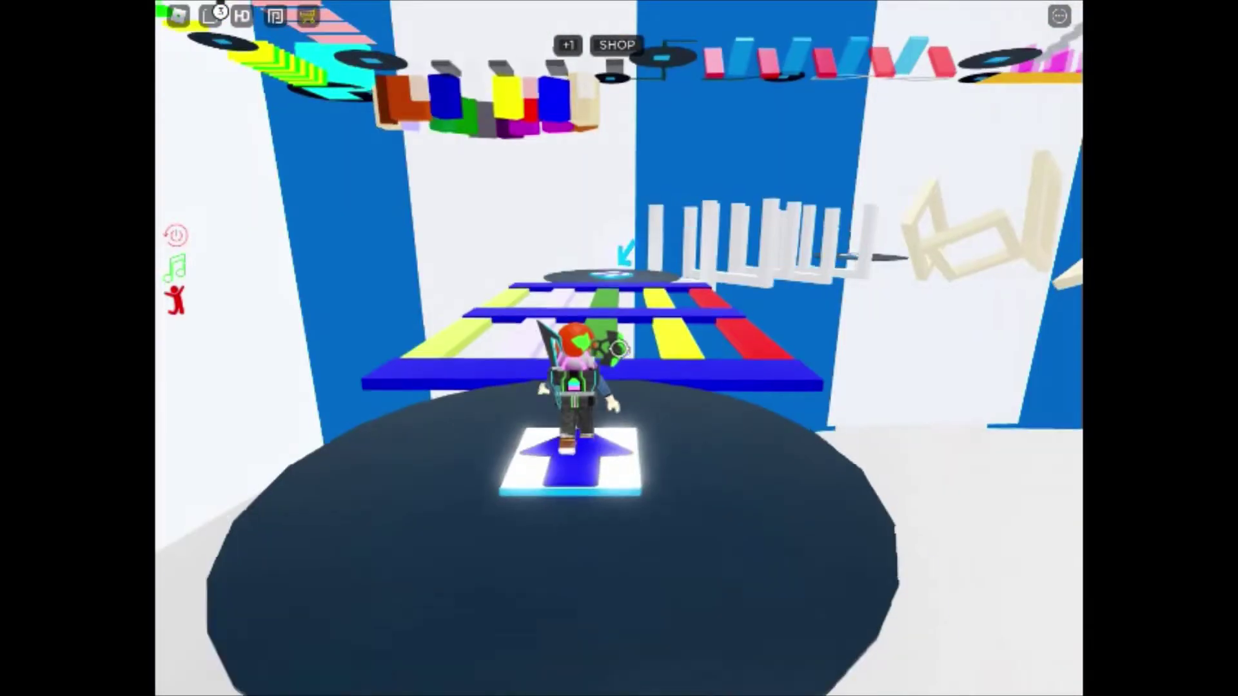
right_click(618, 349)
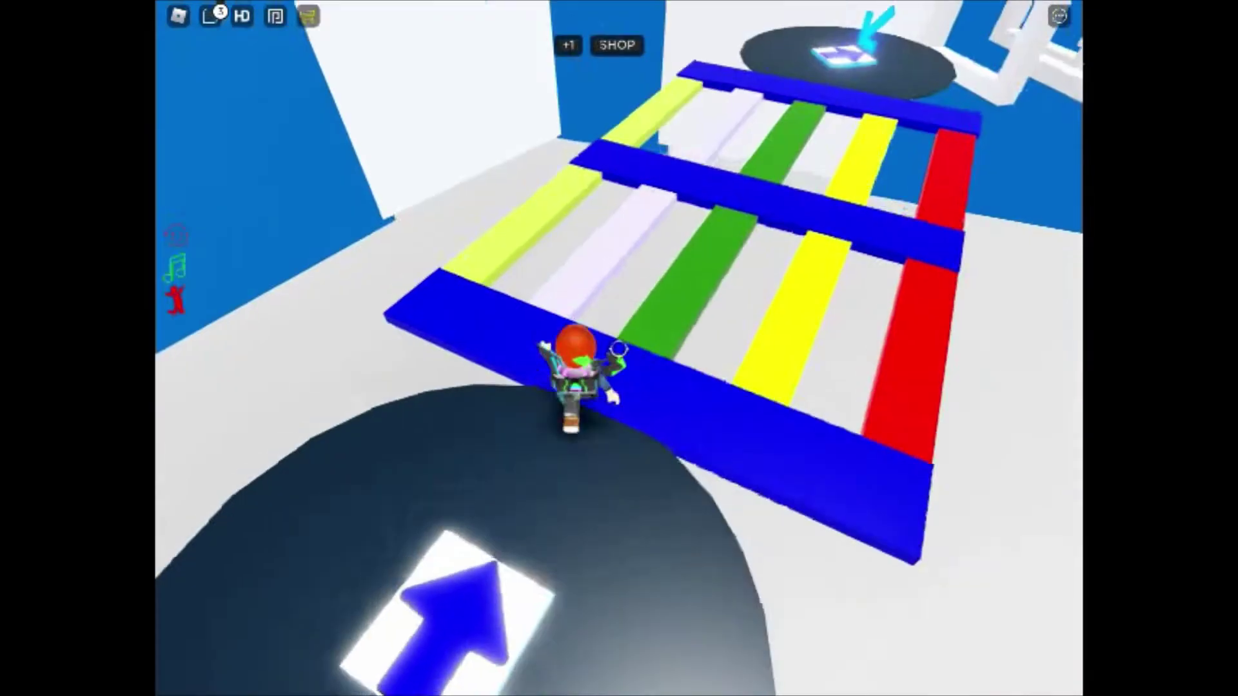
drag(618, 349, 620, 350)
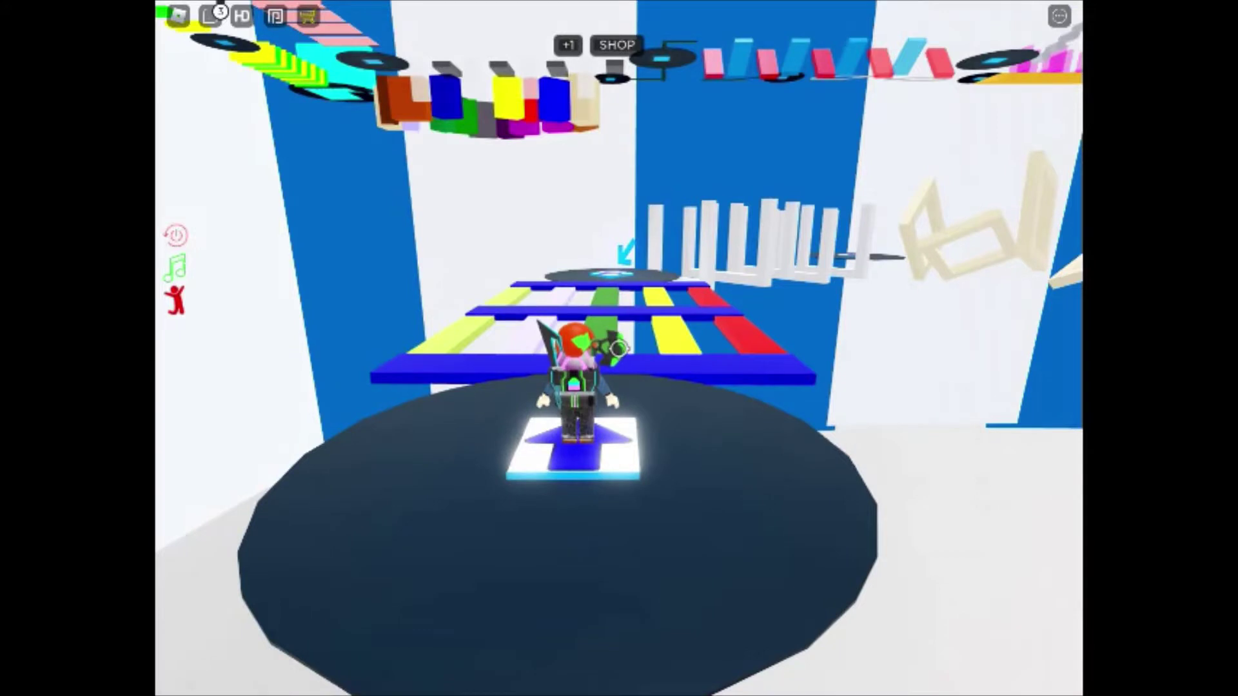
drag(618, 349, 616, 350)
key(w)
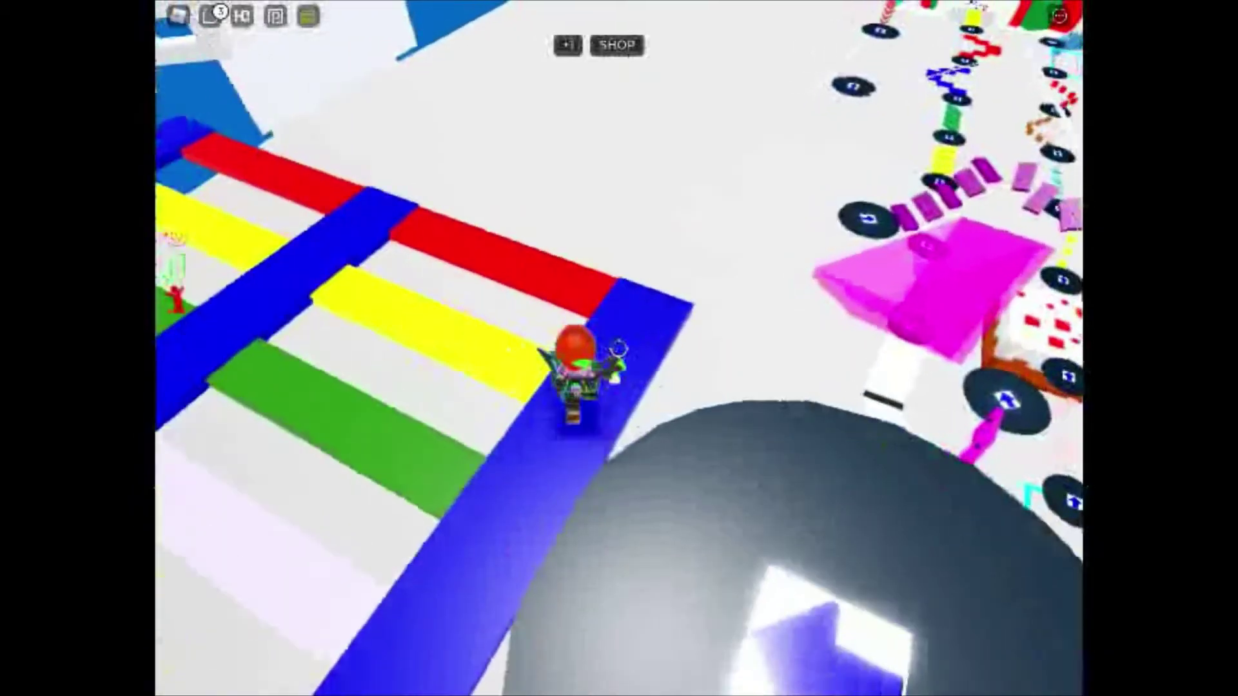
key(w)
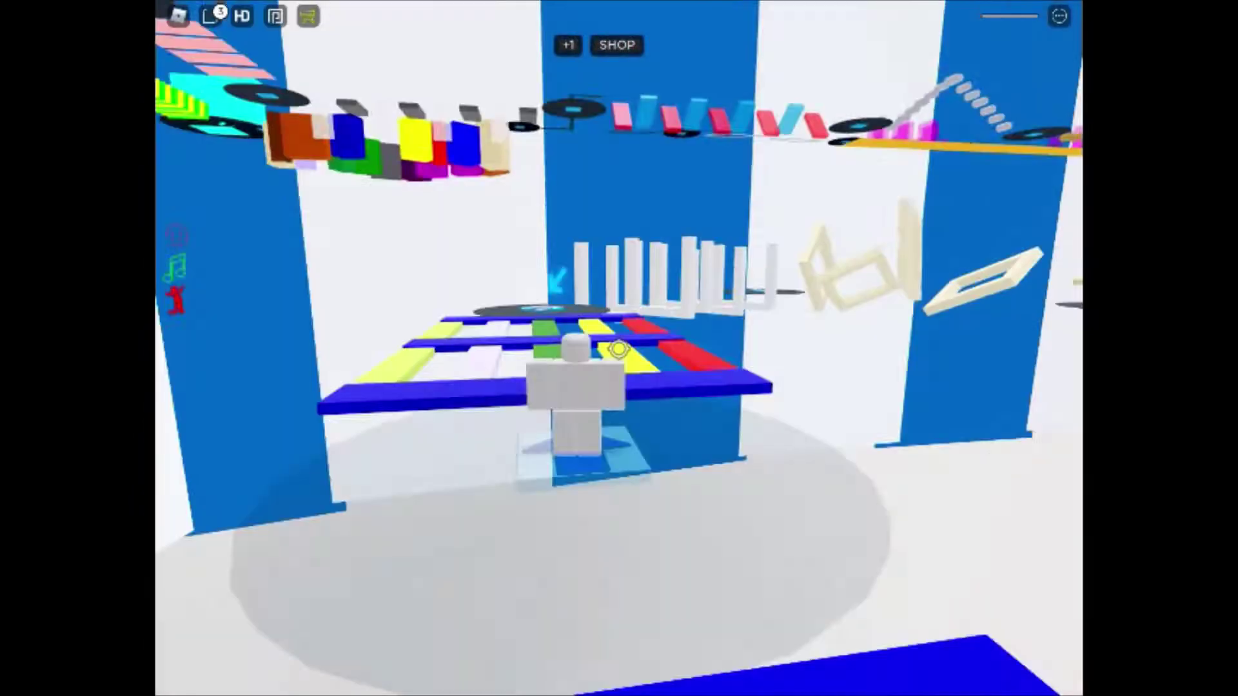
drag(620, 349, 620, 349)
key(w)
key(w)
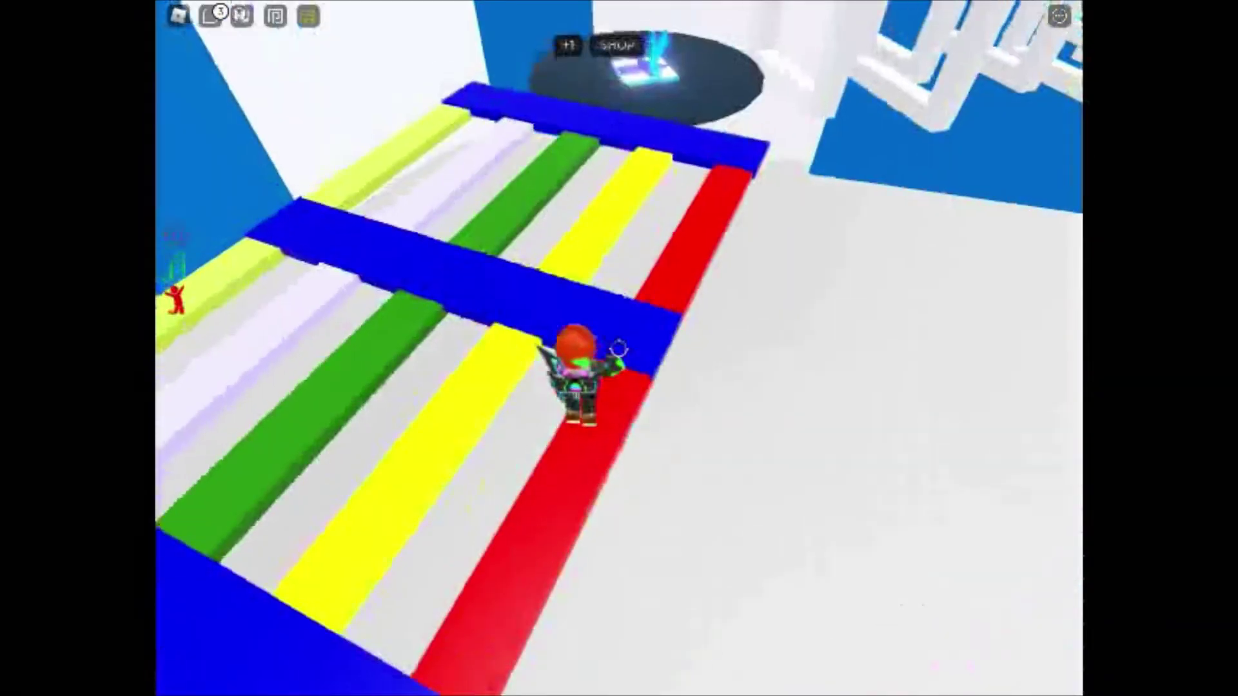
Cross the stripes and the round arrow pad toward the white pillars.
drag(620, 348, 484, 349)
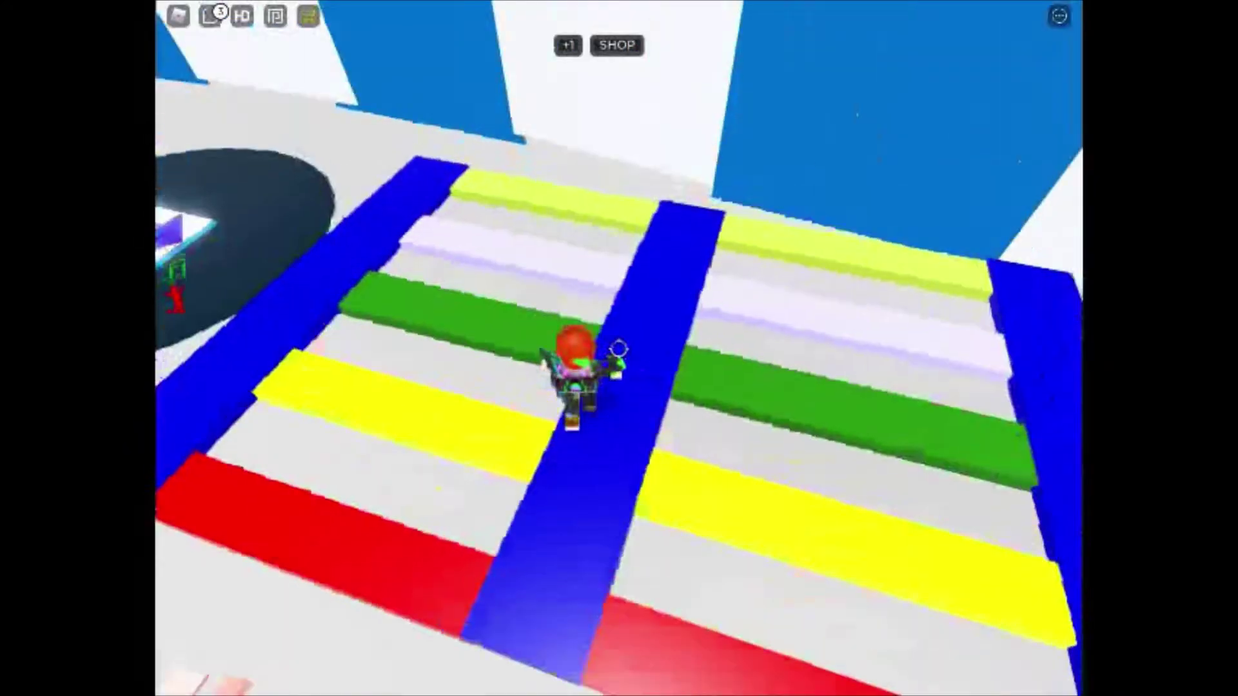
drag(620, 349, 616, 345)
key(w)
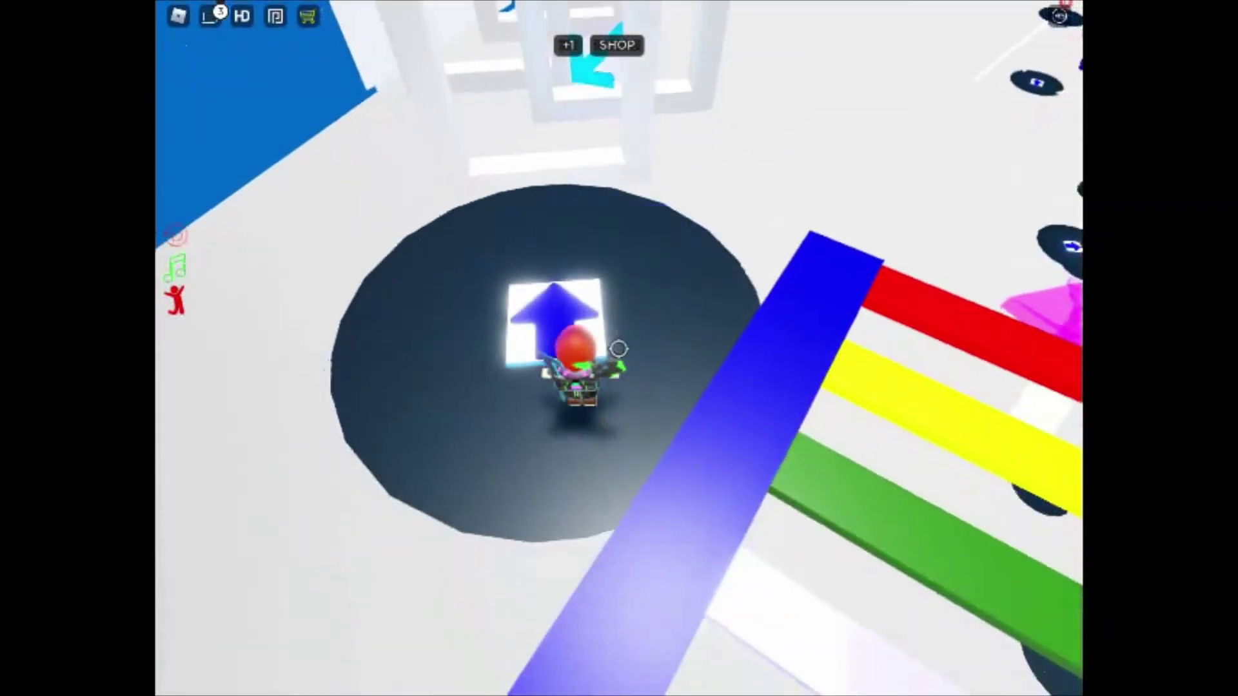
key(w)
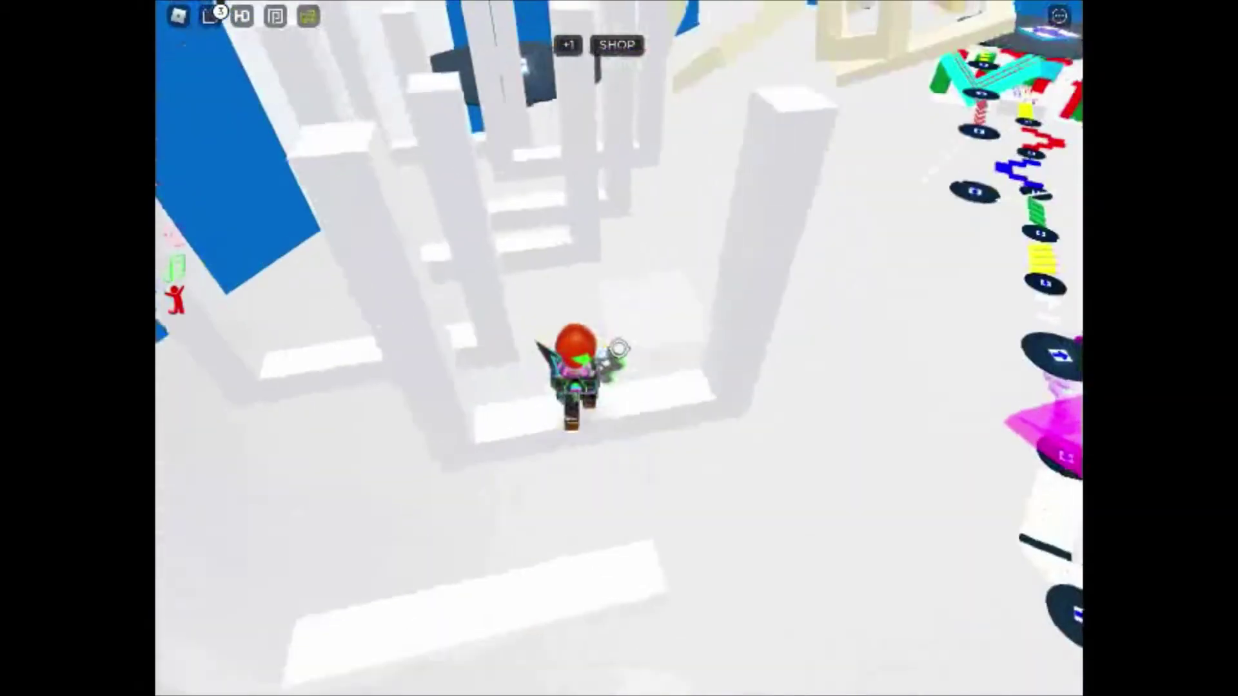
Orbit to a top-down view of the white pillars.
drag(619, 349, 620, 351)
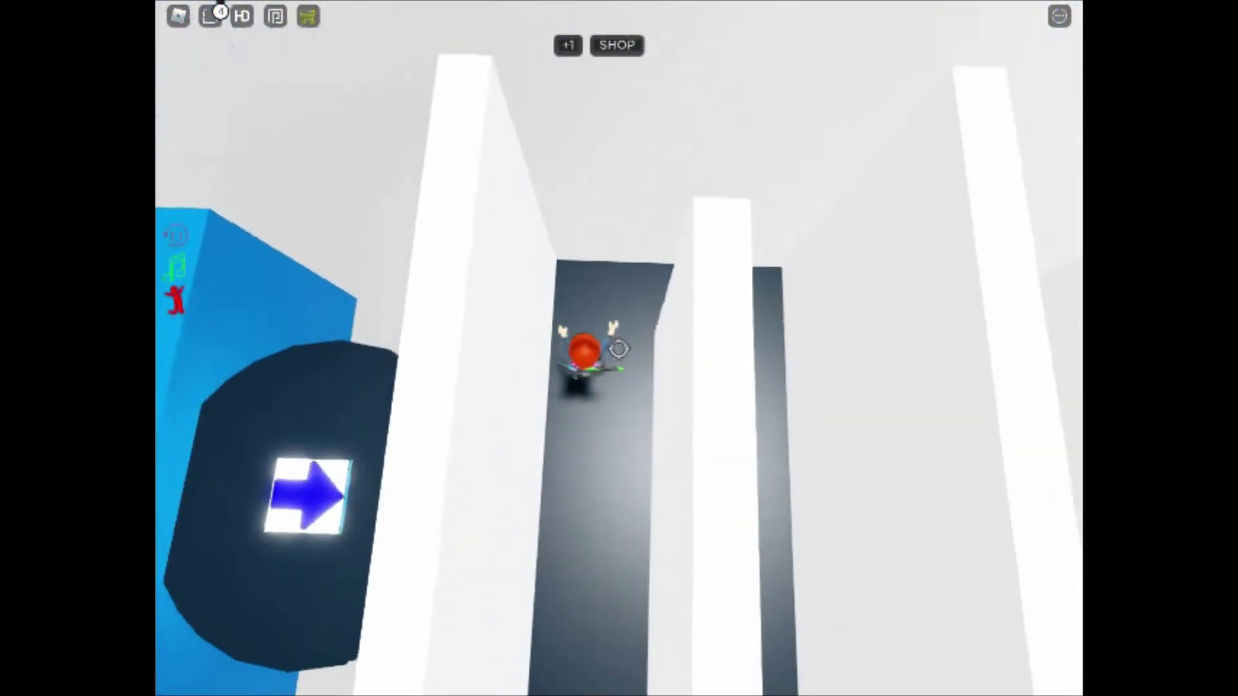
Dismiss the purchase prompt without buying and view the dark path from the arrow pad.
drag(620, 349, 619, 351)
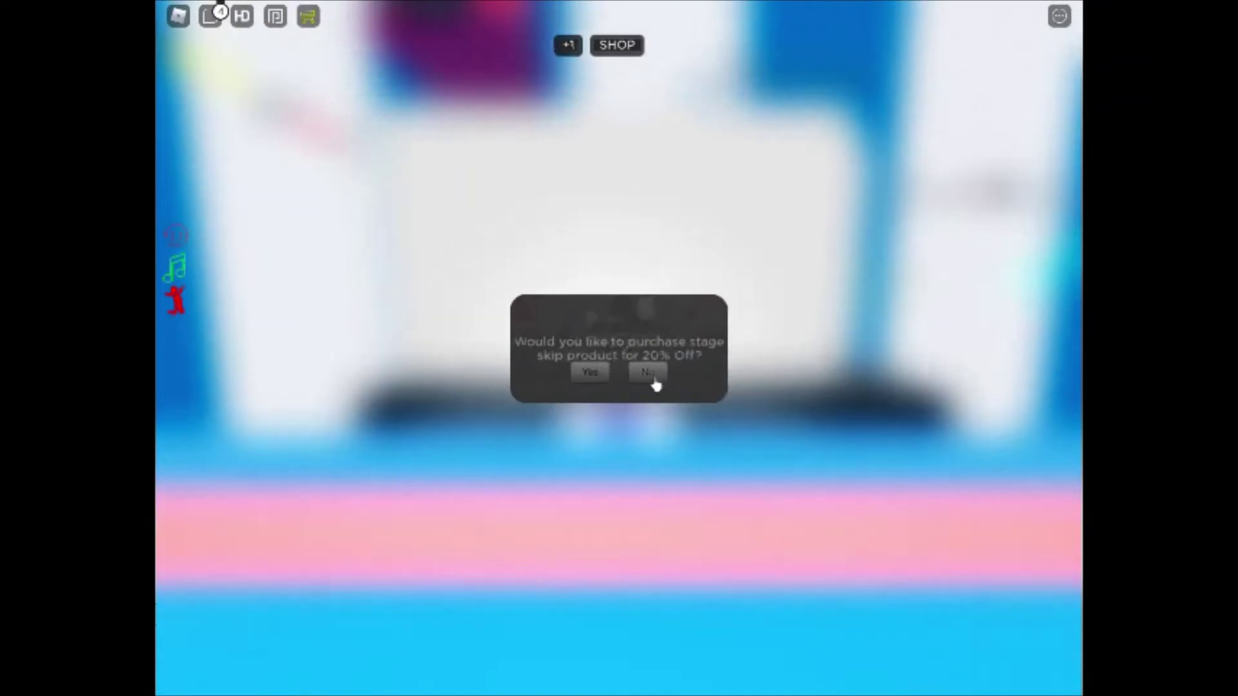
click(650, 375)
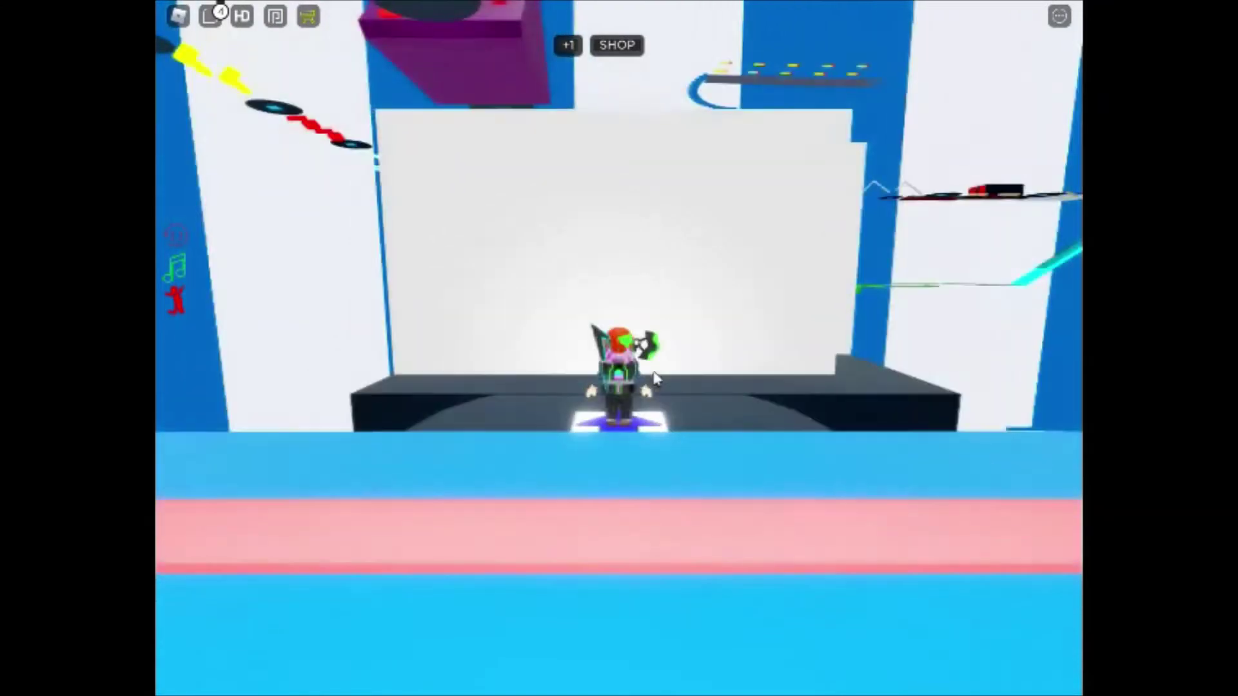
drag(620, 349, 677, 483)
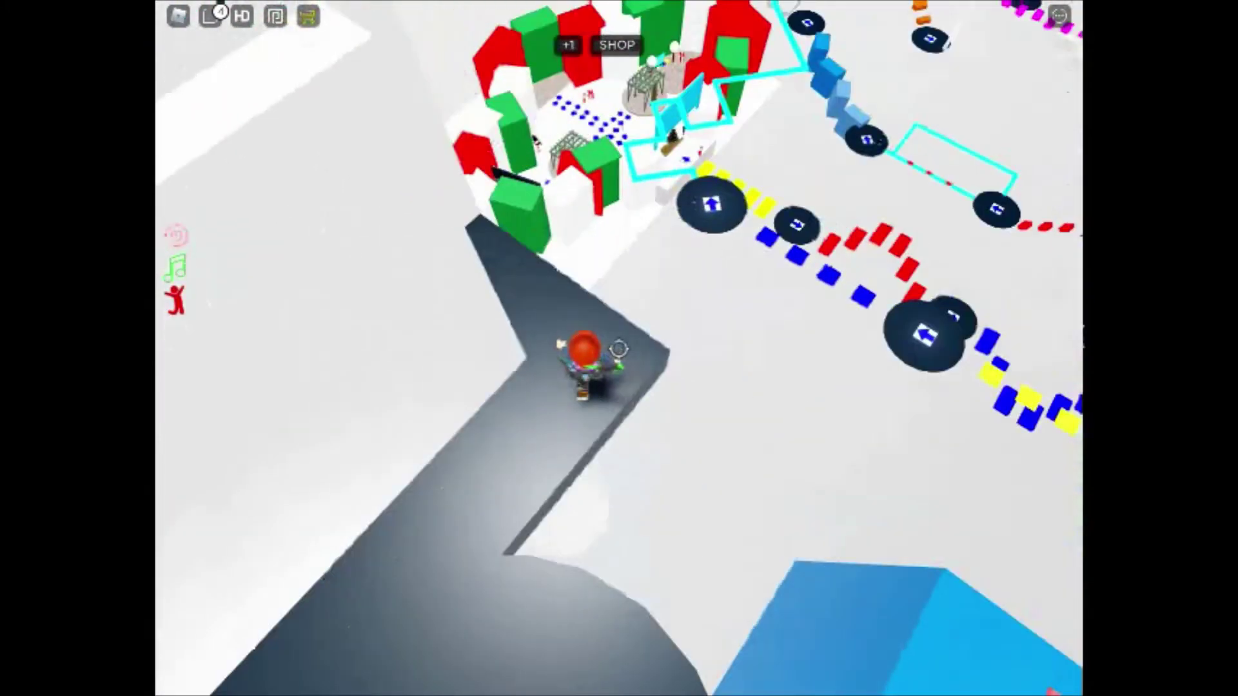
drag(620, 348, 677, 348)
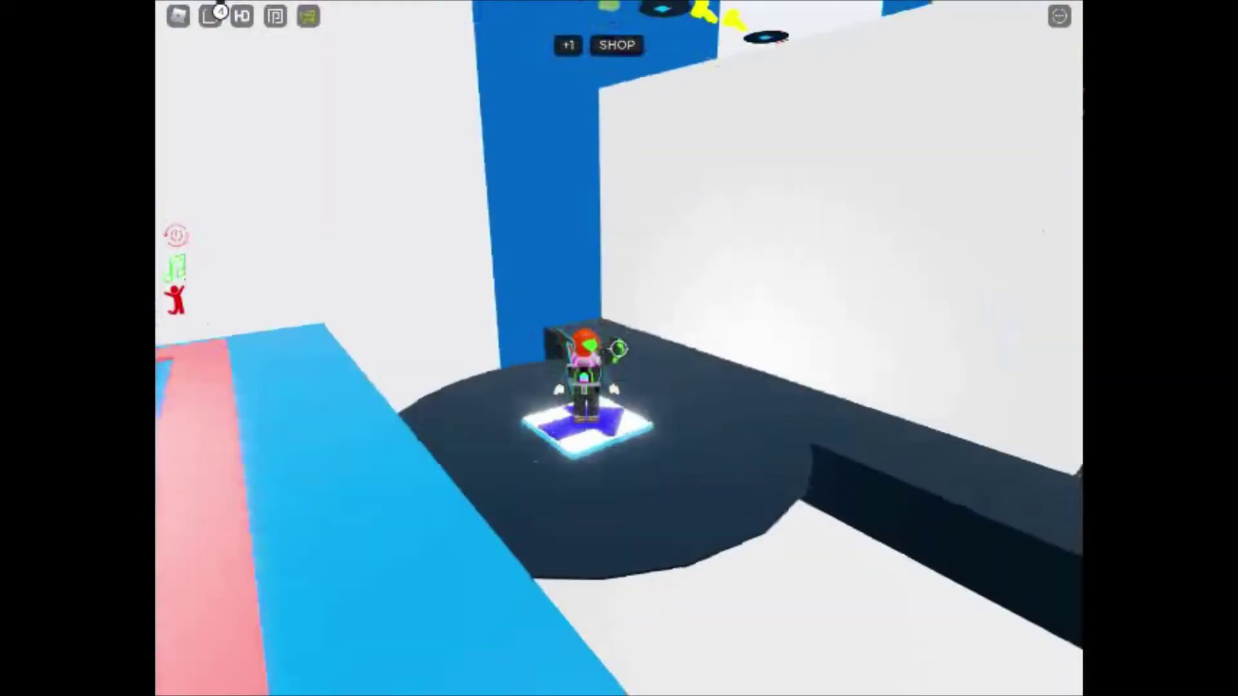
Walk the avatar along the dark path to its corner.
key(w)
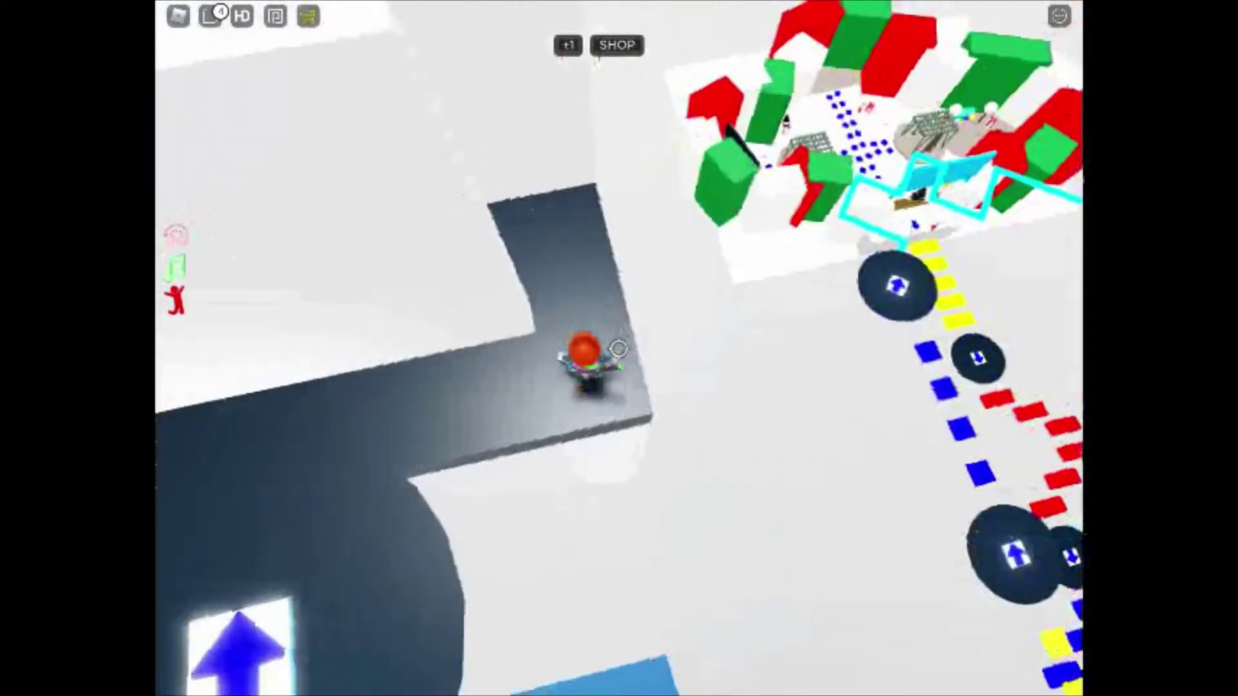
drag(619, 349, 735, 348)
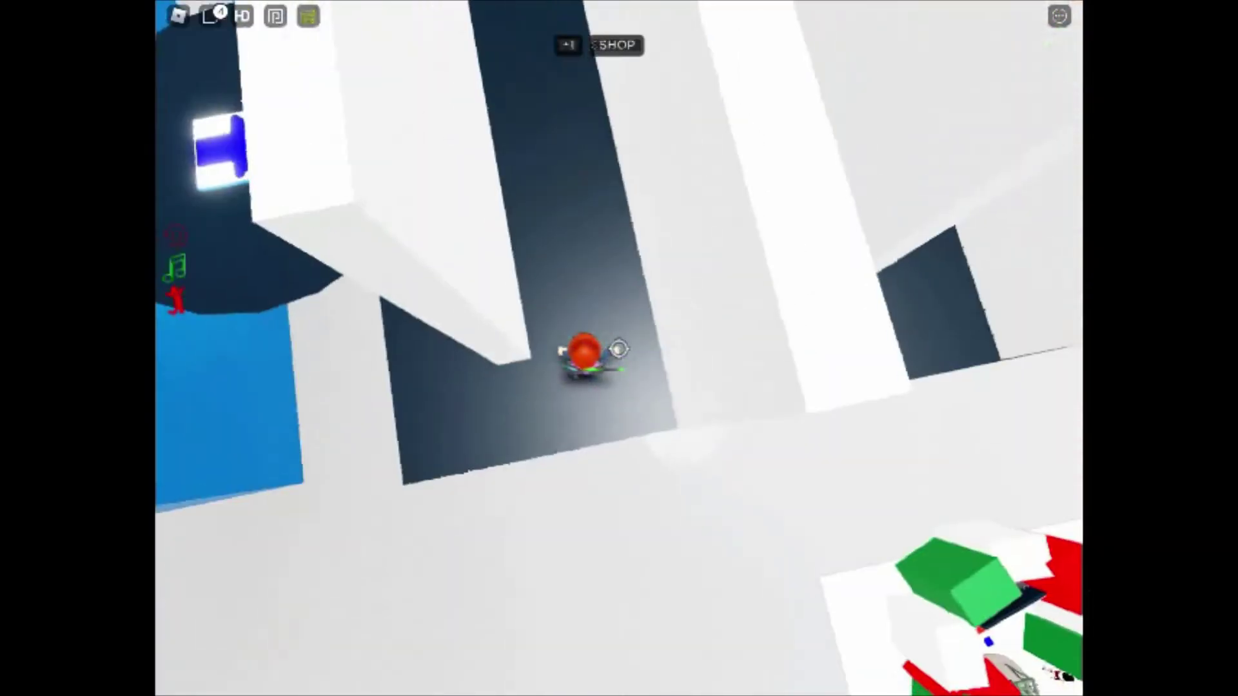
drag(619, 348, 697, 348)
key(w)
drag(620, 348, 735, 348)
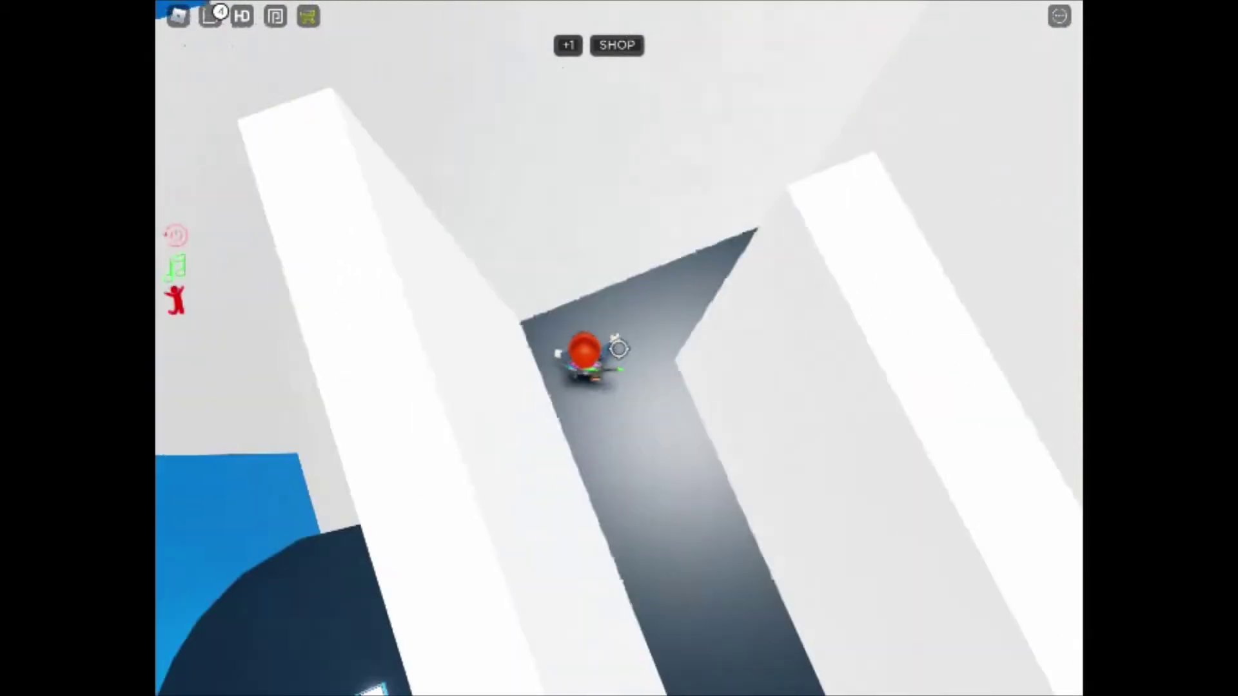
key(w)
Continue past the corner along the dark path toward the colourful area.
drag(619, 348, 716, 348)
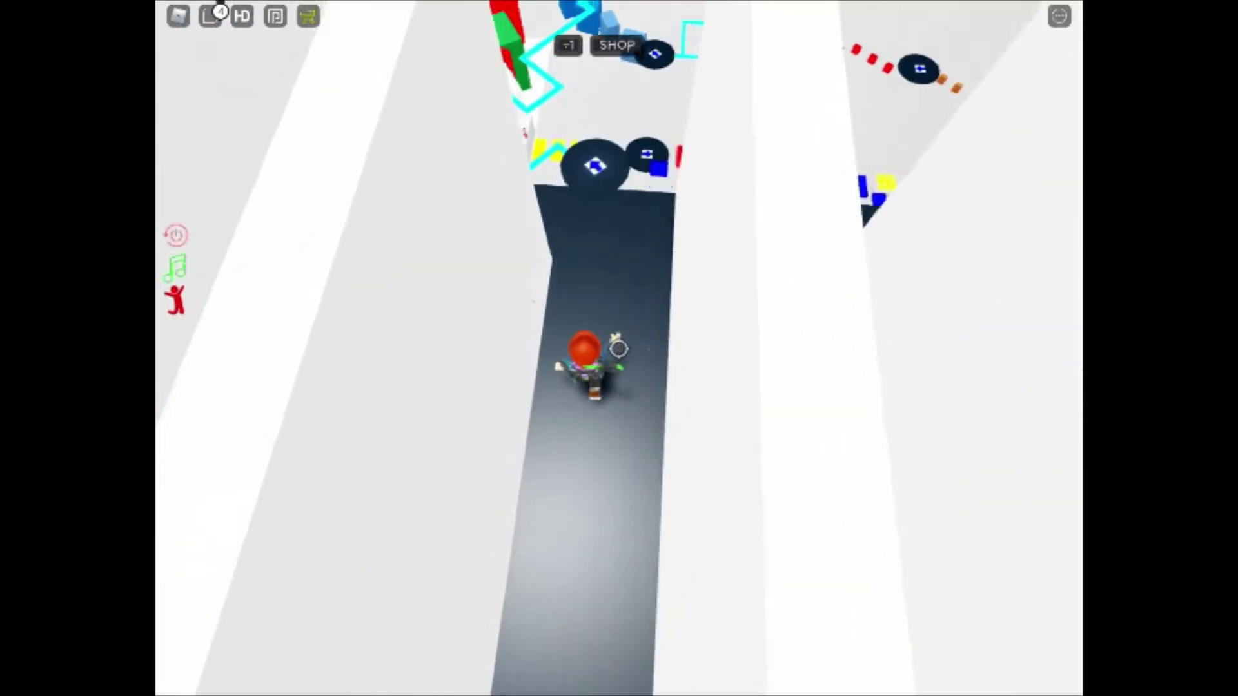
drag(620, 349, 735, 348)
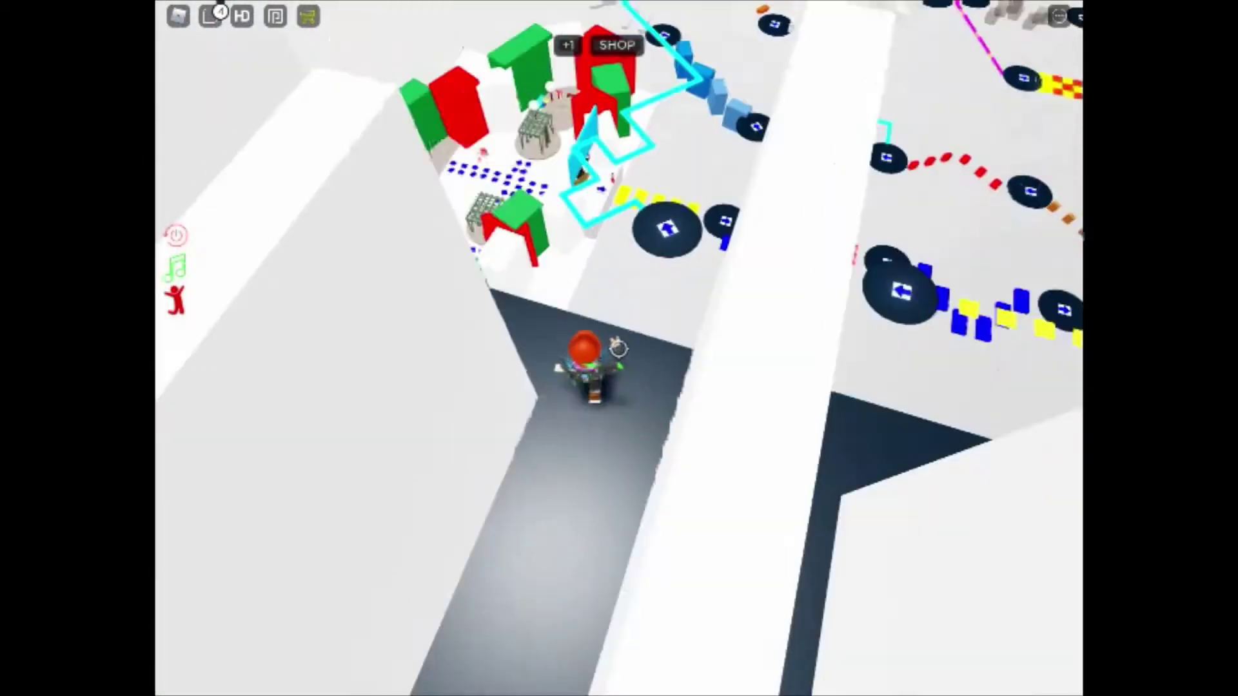
key(w)
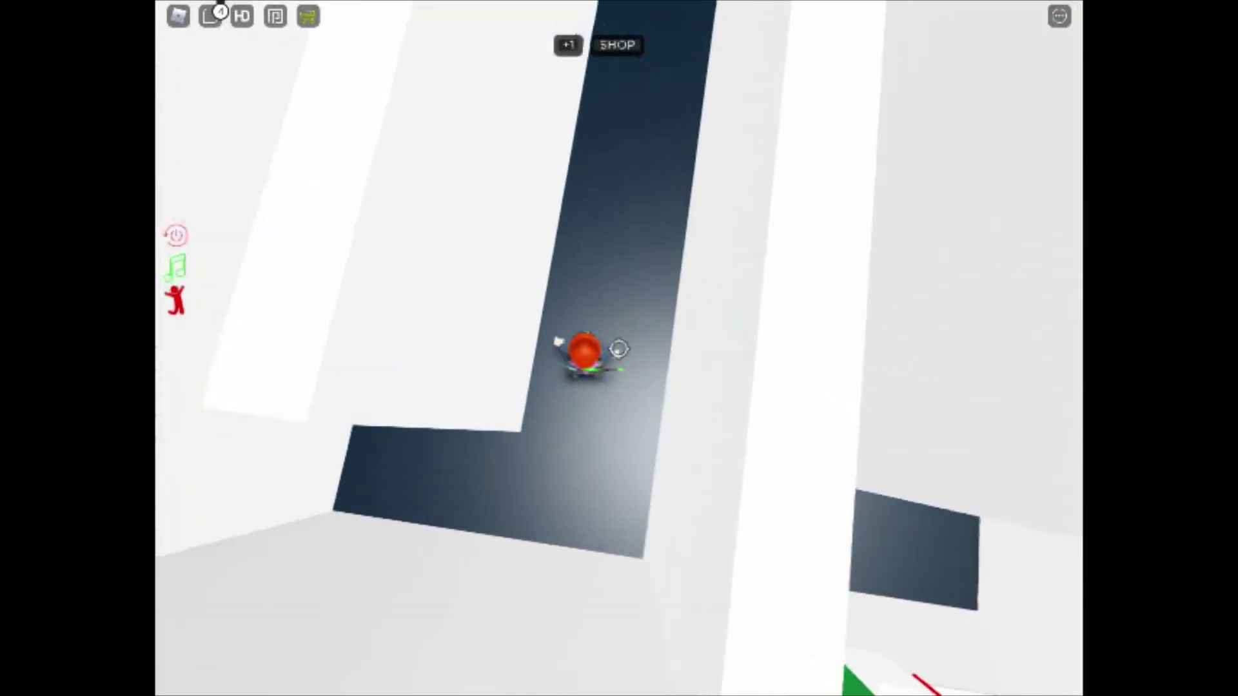
drag(620, 348, 716, 348)
key(w)
drag(619, 348, 736, 348)
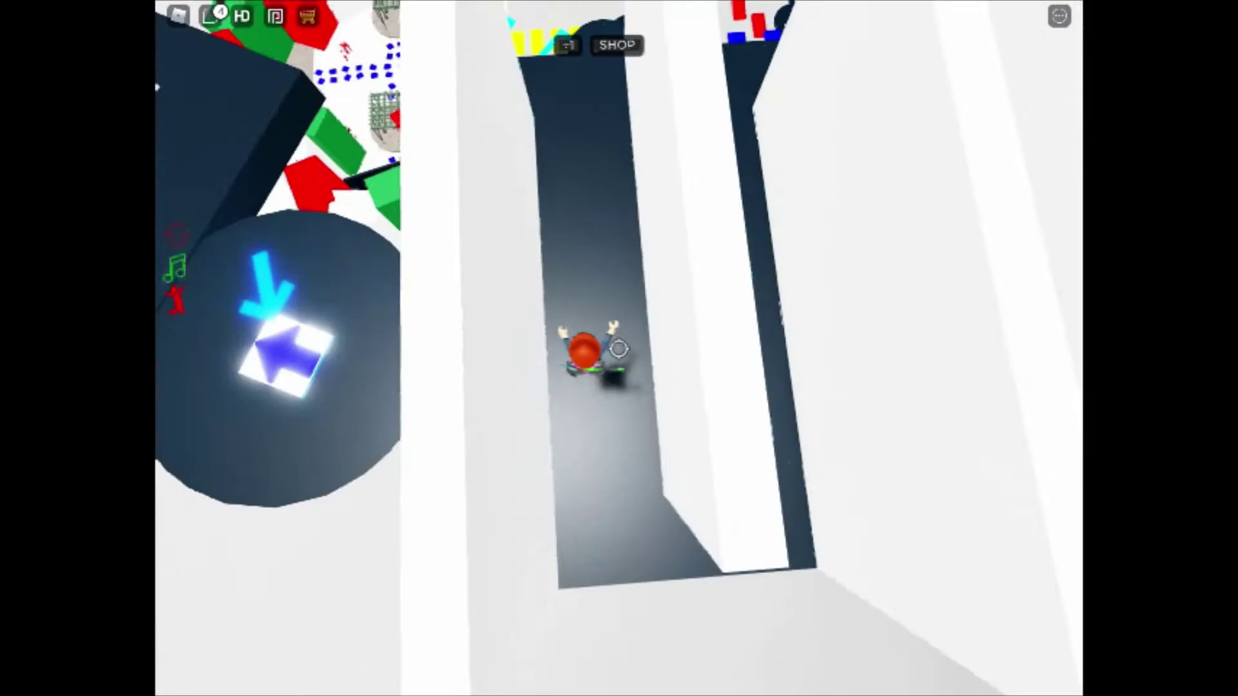
drag(619, 349, 735, 349)
key(w)
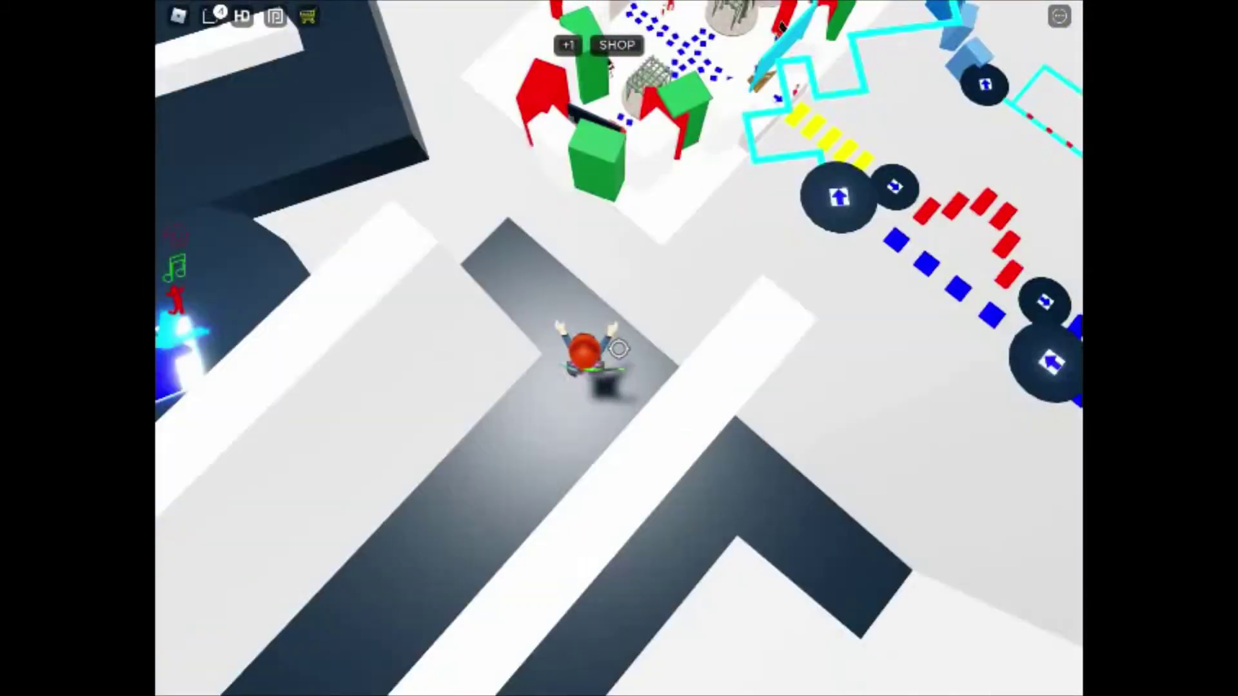
Move the avatar onto the stage and along the dark walkway.
drag(620, 349, 735, 290)
key(w)
drag(619, 348, 619, 242)
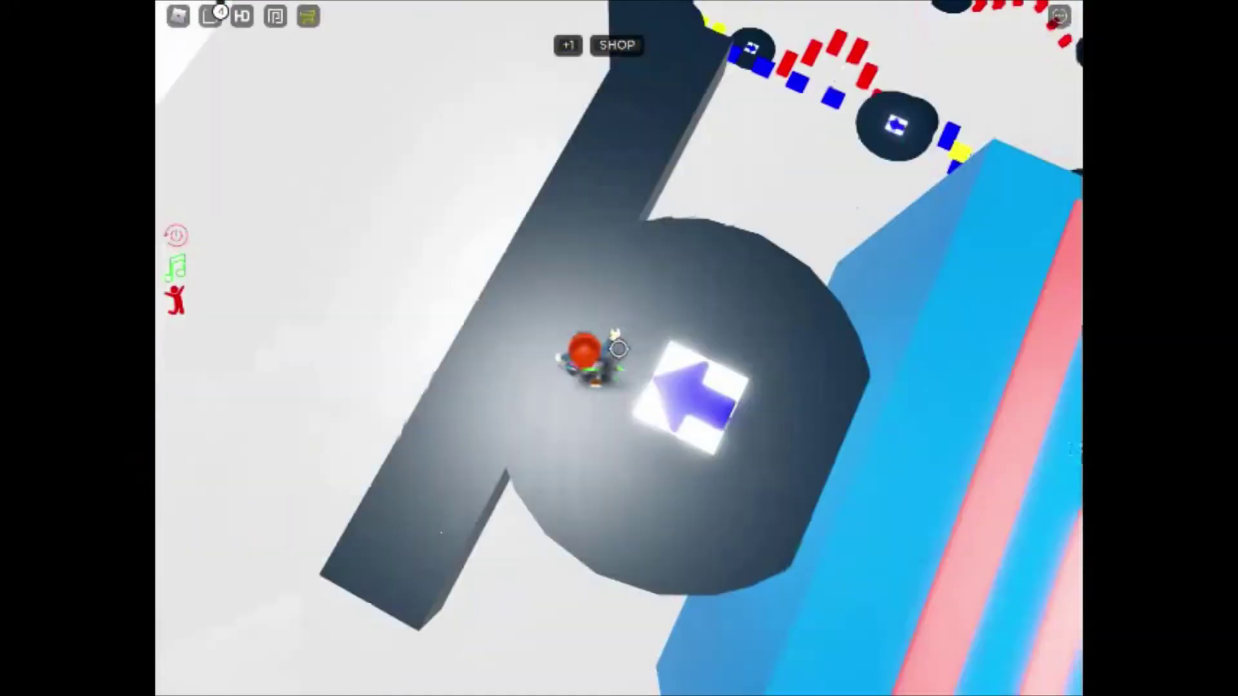
drag(619, 349, 735, 348)
key(w)
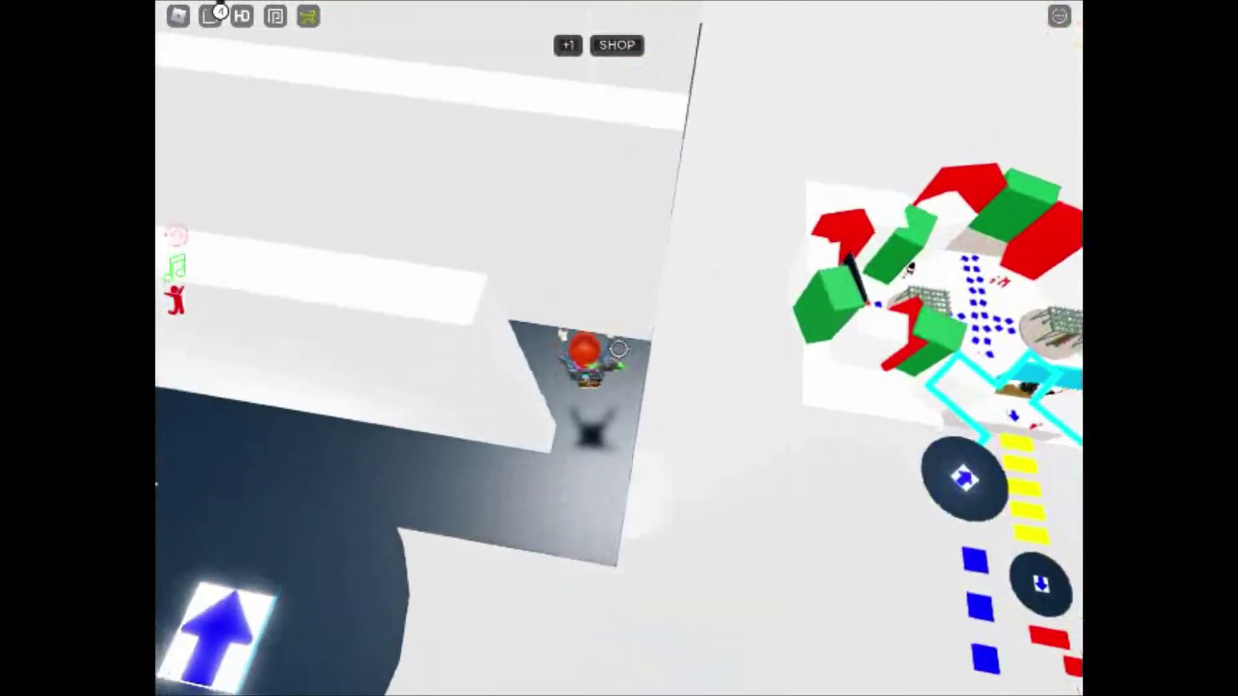
drag(620, 348, 736, 290)
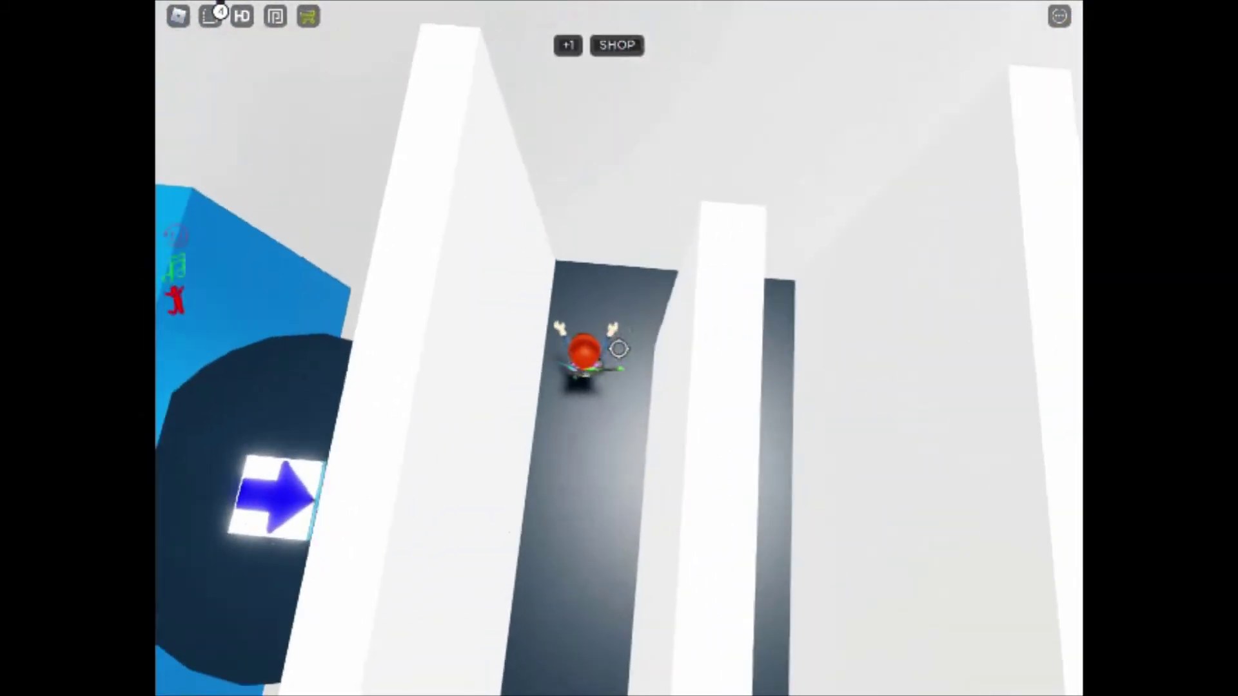
Rotate and tilt the camera over the maze to line up the corridor ahead.
drag(620, 350, 736, 349)
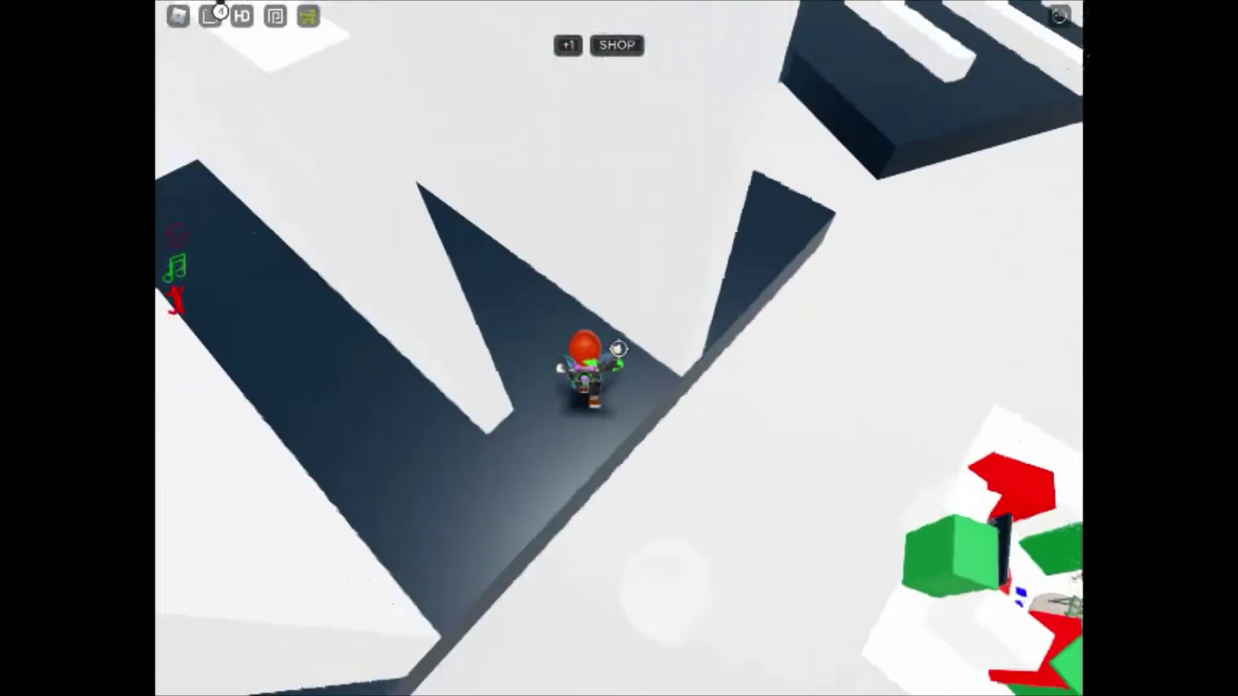
drag(620, 349, 736, 349)
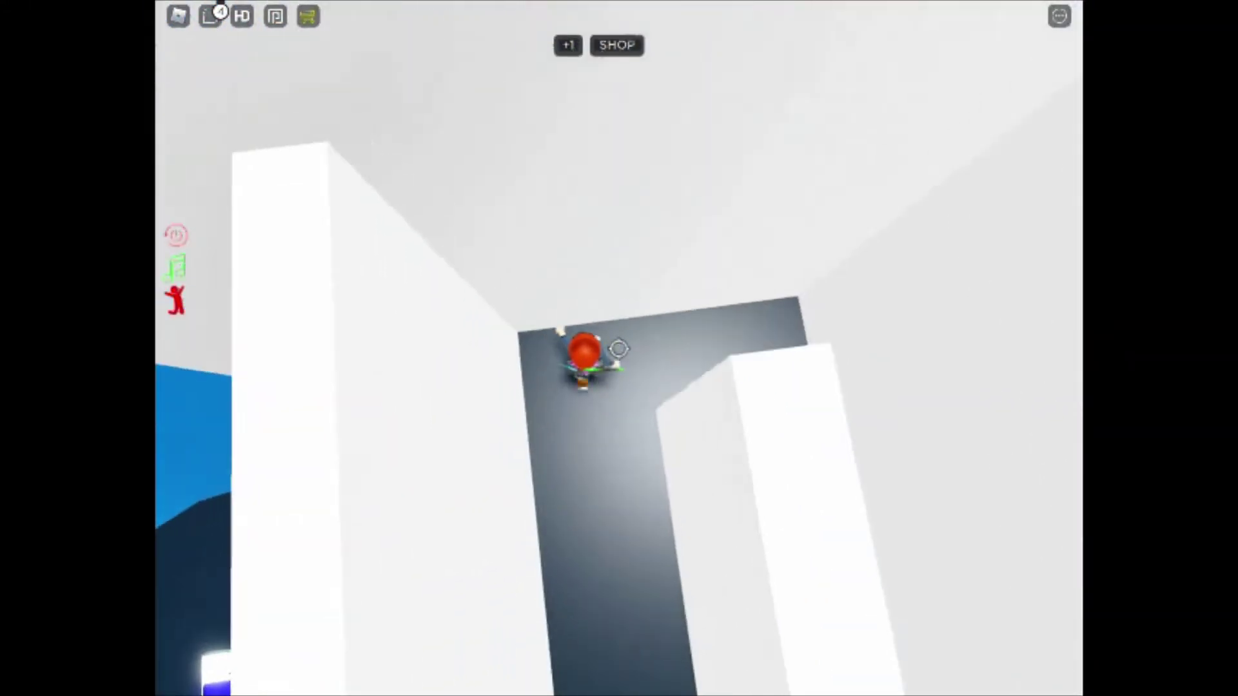
drag(621, 349, 736, 349)
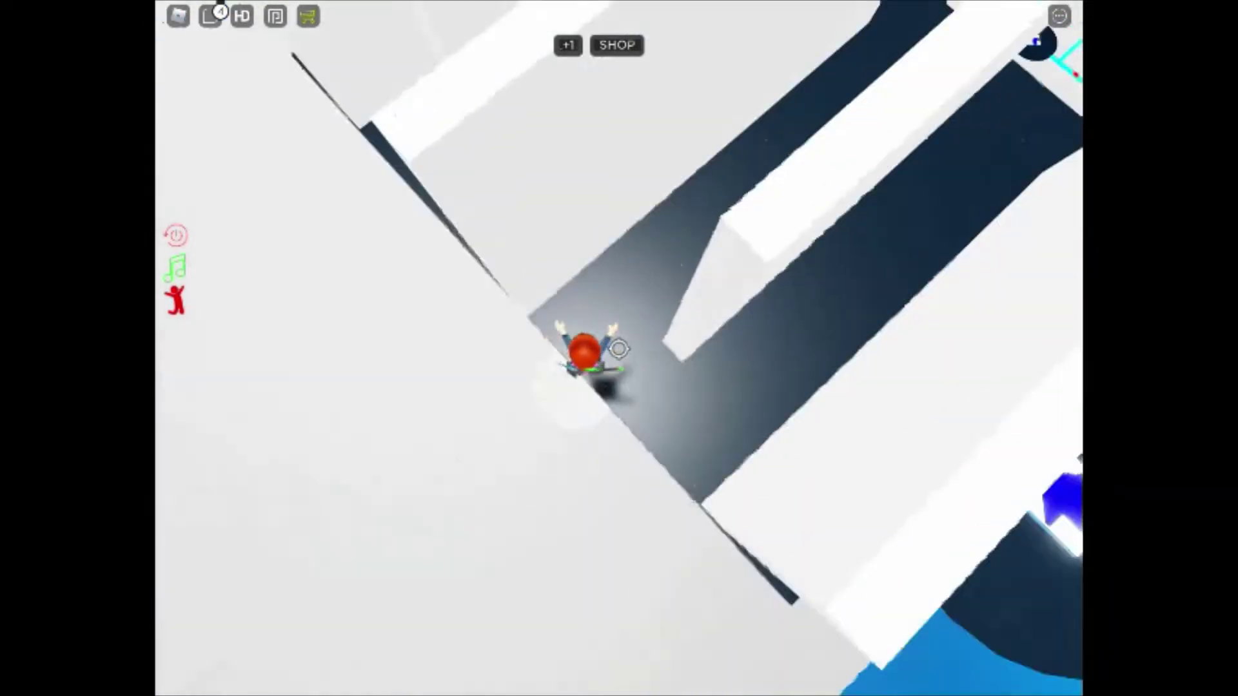
drag(621, 349, 735, 348)
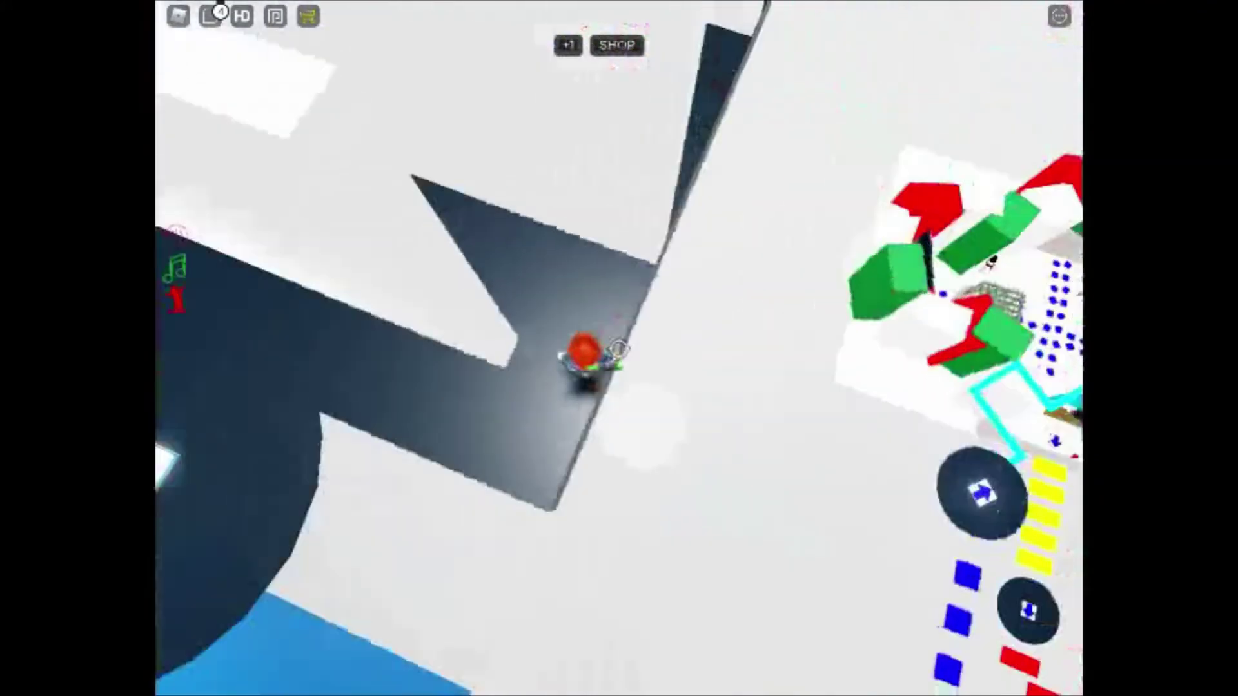
drag(621, 349, 697, 350)
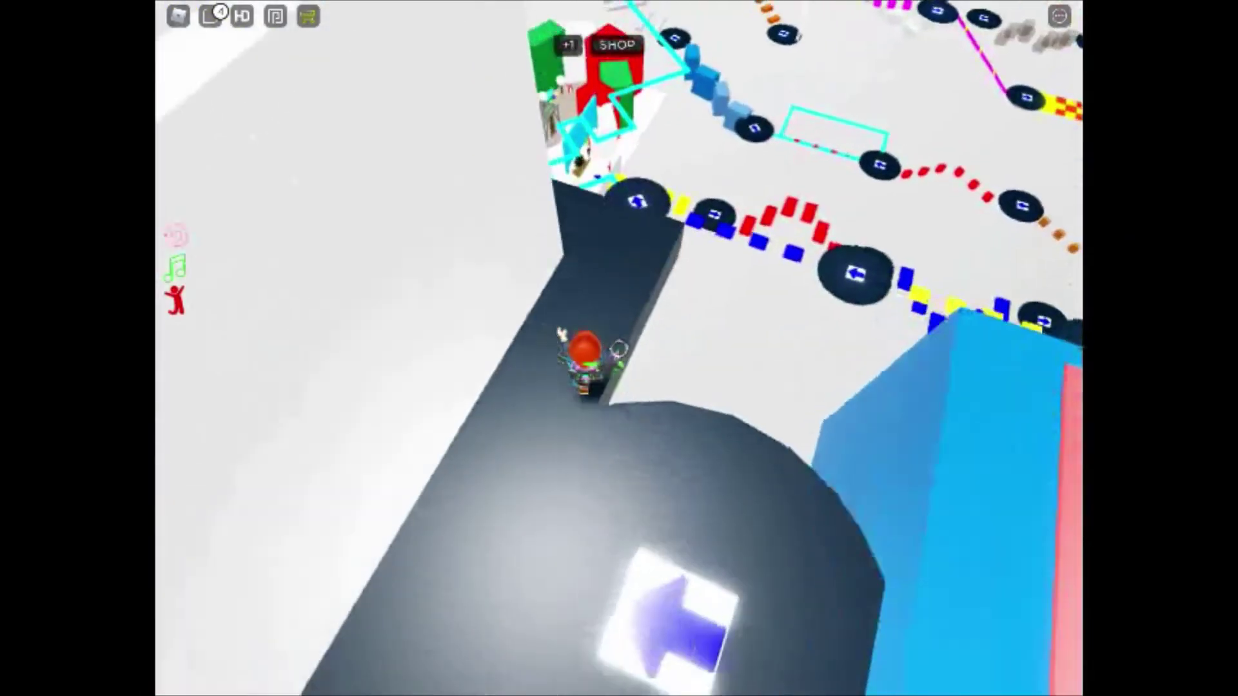
drag(620, 350, 678, 407)
drag(620, 349, 697, 349)
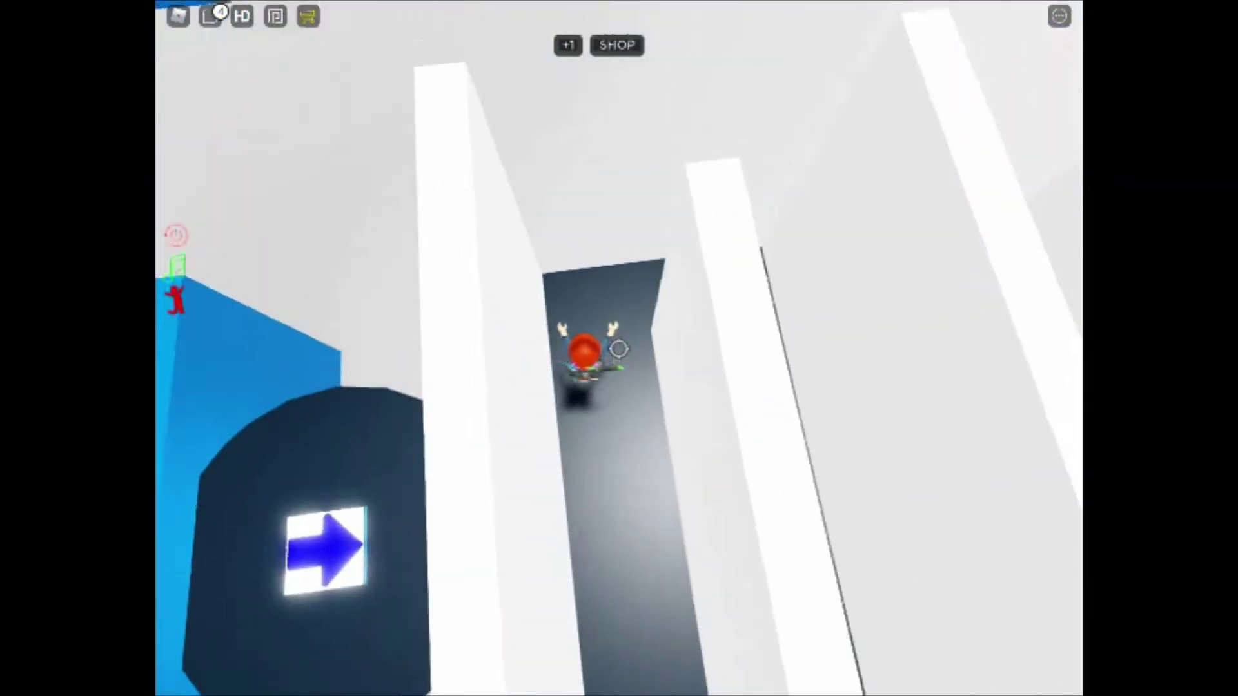
drag(620, 349, 677, 349)
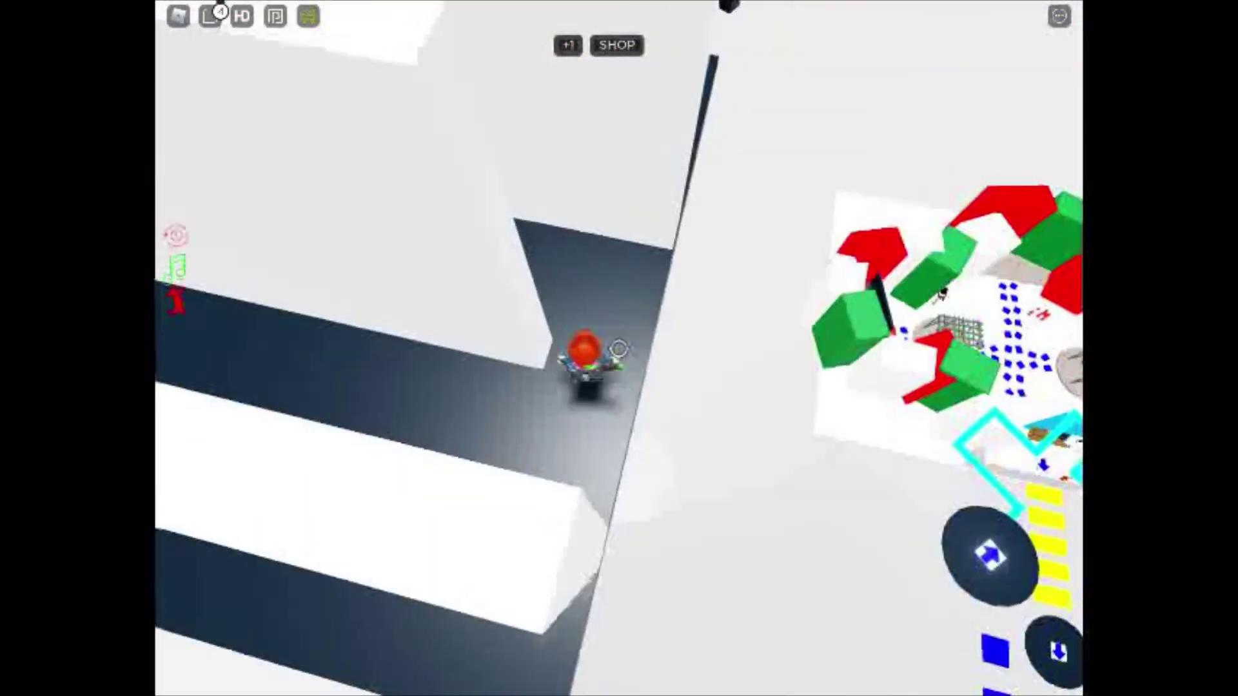
drag(620, 349, 696, 349)
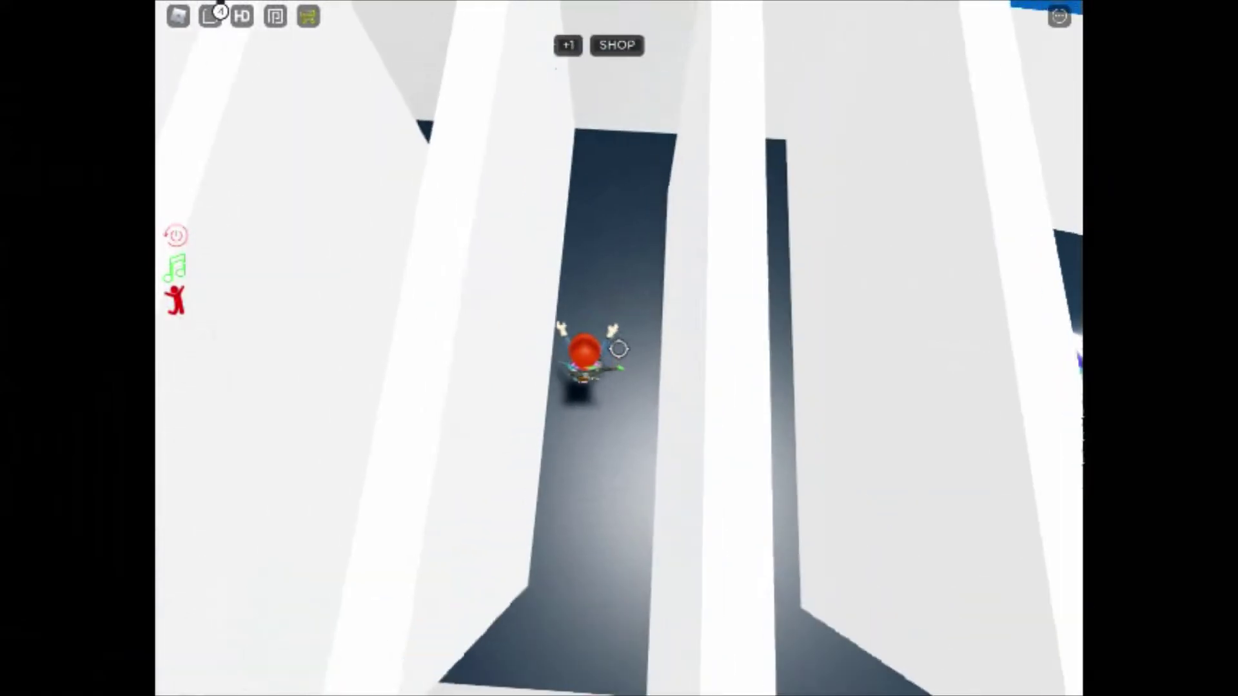
drag(621, 350, 696, 350)
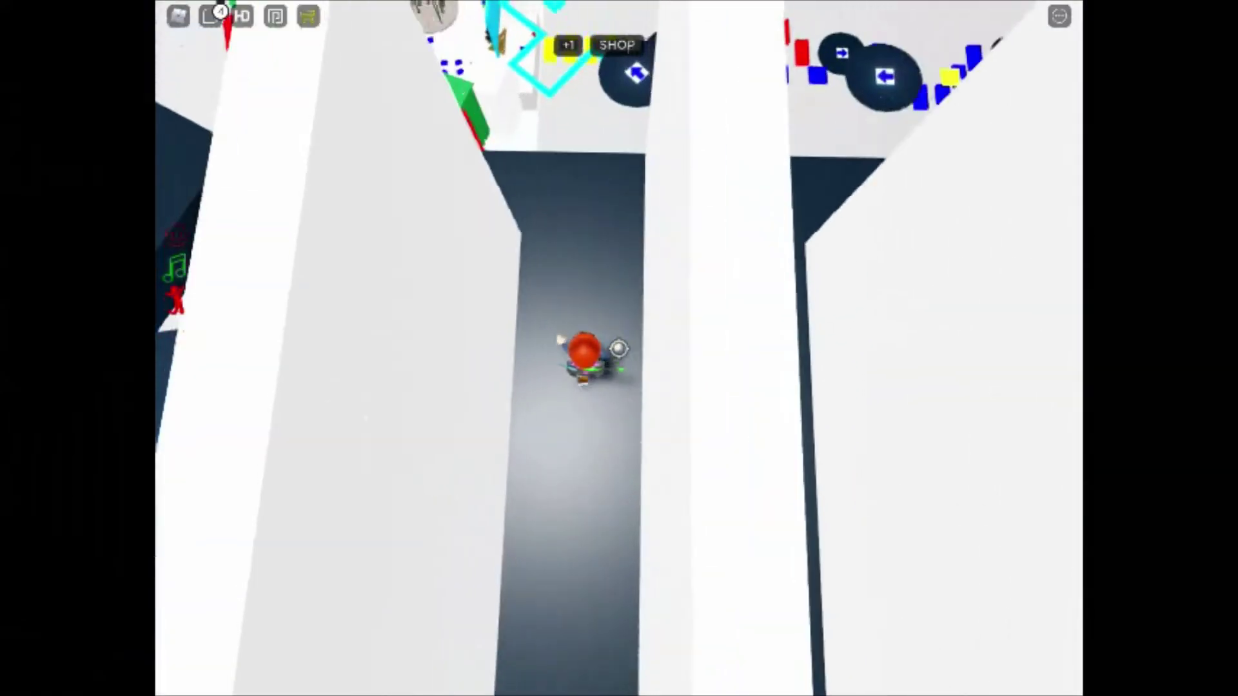
drag(620, 349, 696, 349)
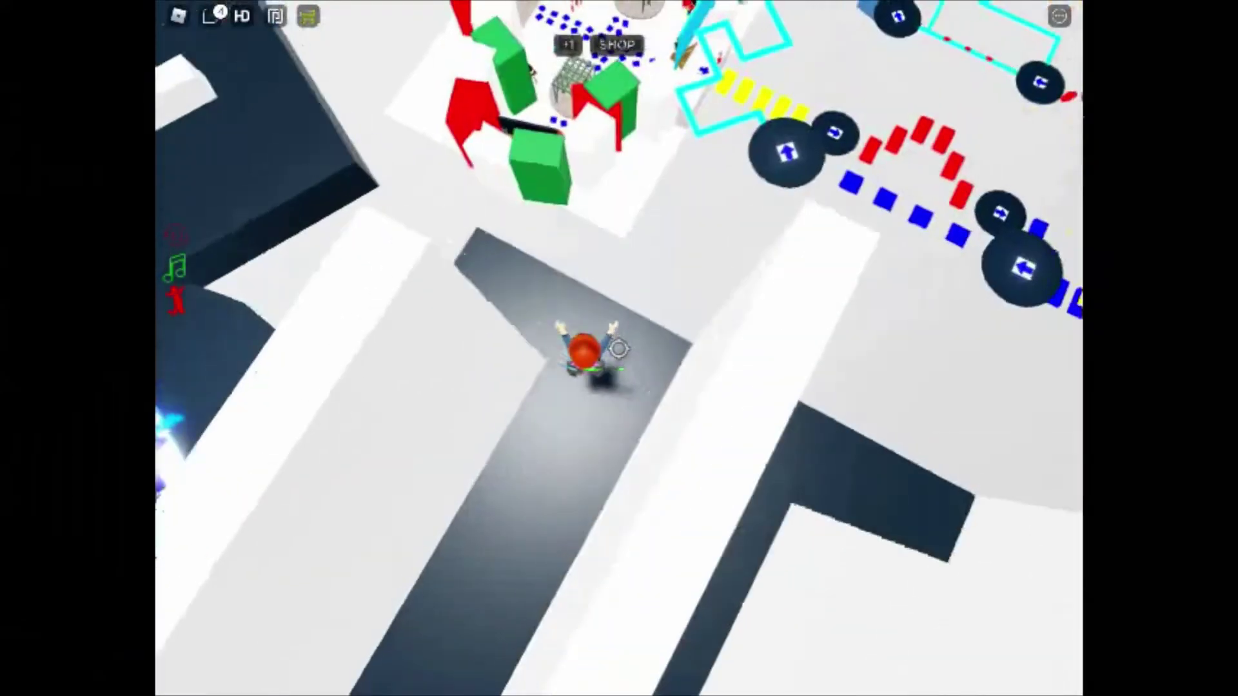
Walk onto the glowing checkpoint pad and into the striped corridor.
key(w)
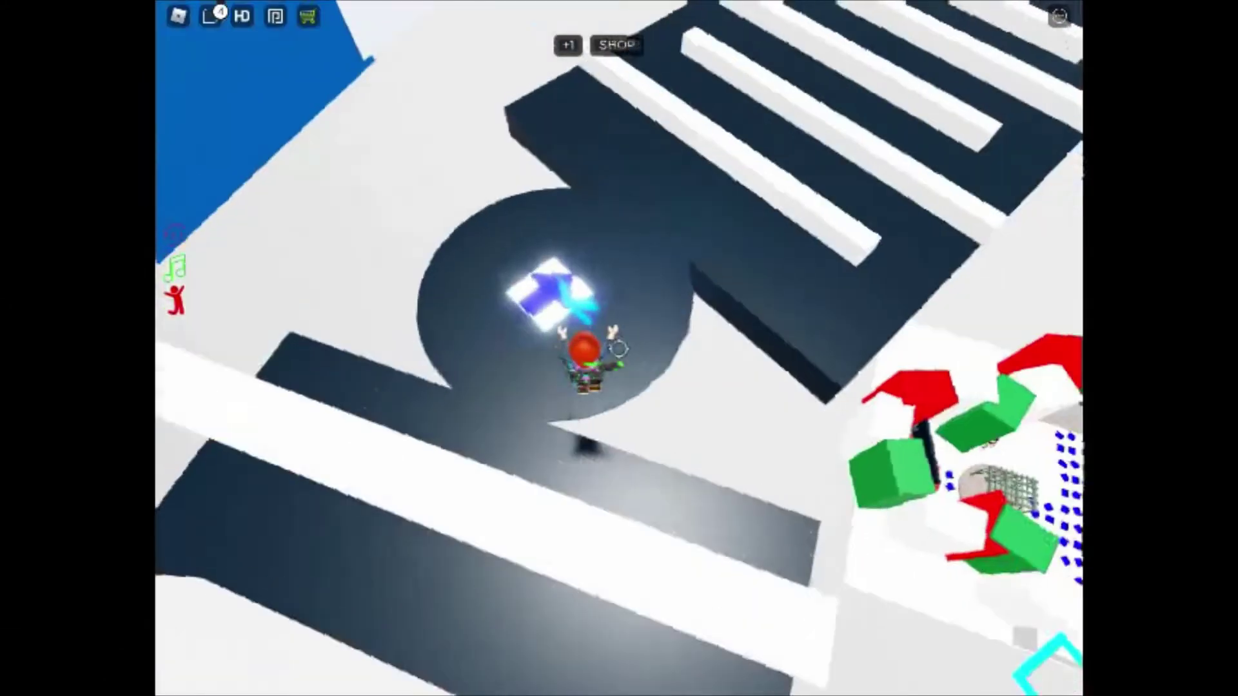
drag(620, 350, 678, 290)
drag(618, 349, 697, 350)
key(w)
key(w)
key(w)
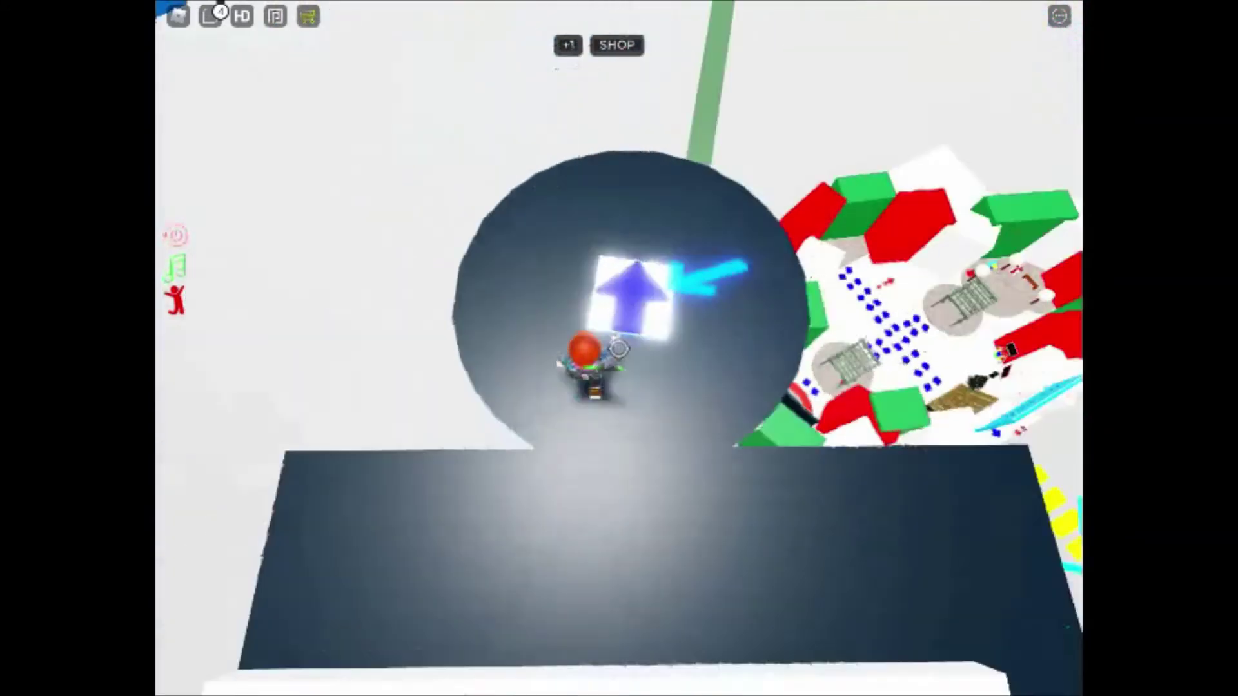
drag(620, 349, 716, 349)
Walk off the pad's edge and along the thin green beam.
drag(621, 349, 697, 349)
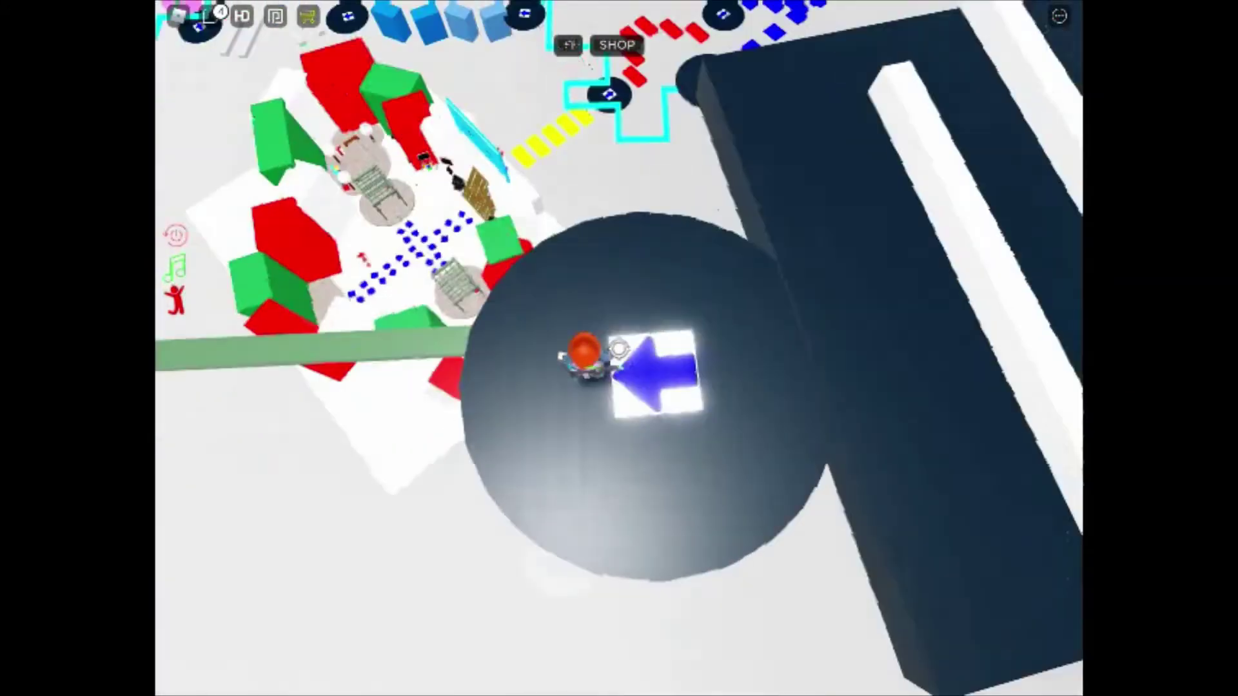
drag(620, 349, 677, 387)
key(w)
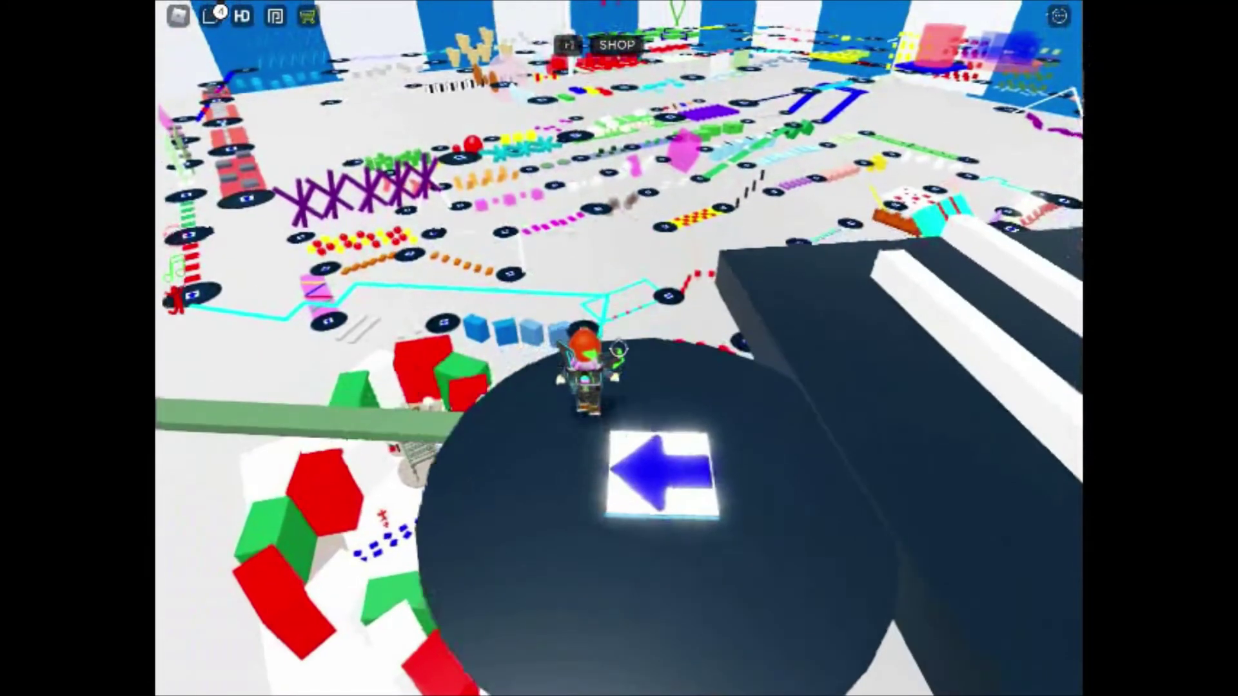
drag(620, 349, 677, 388)
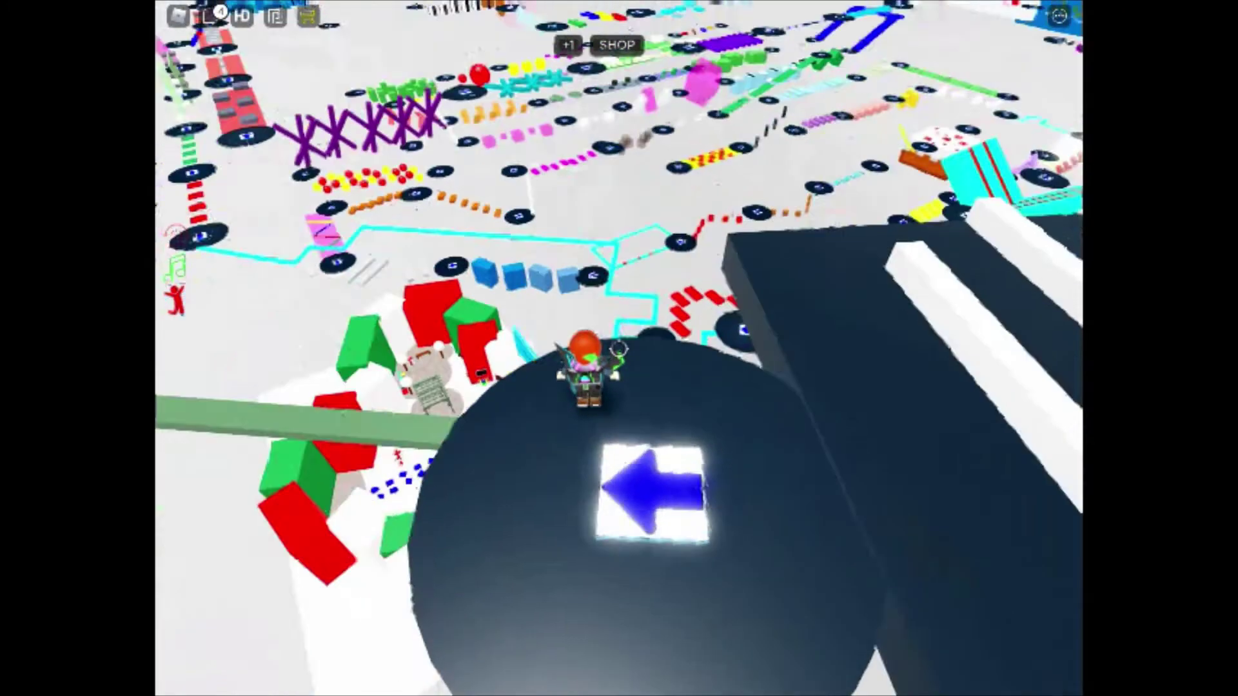
drag(620, 349, 677, 291)
key(w)
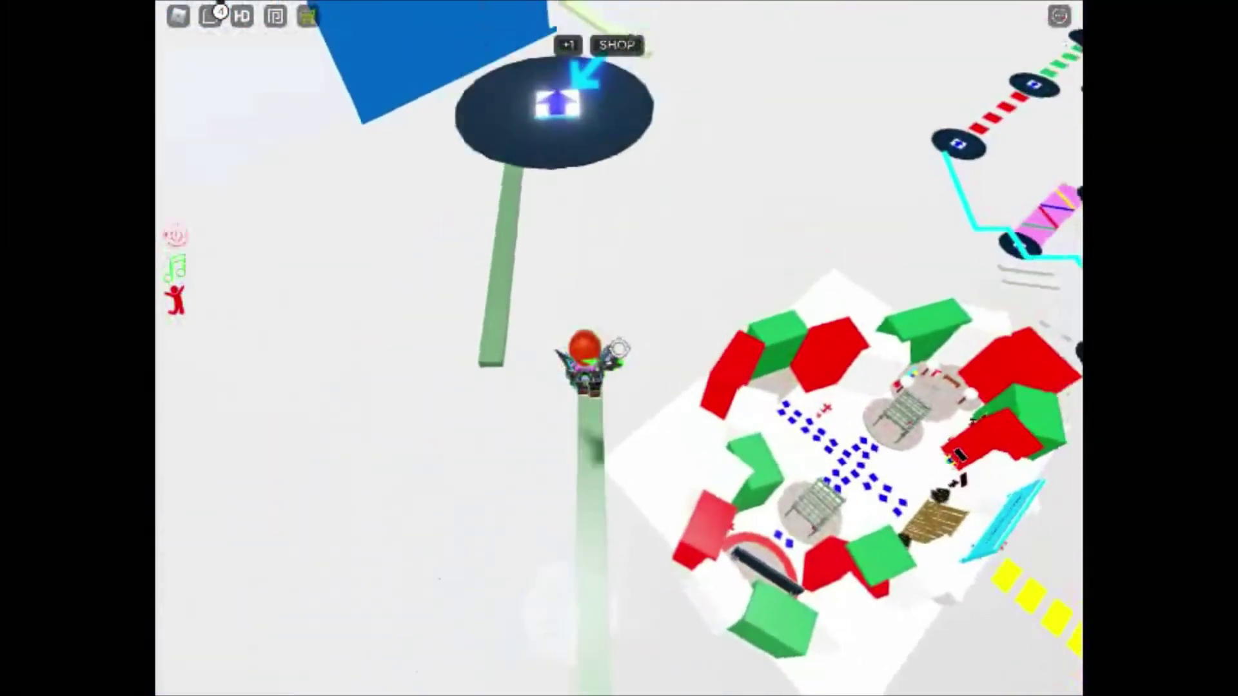
drag(621, 349, 543, 349)
key(w)
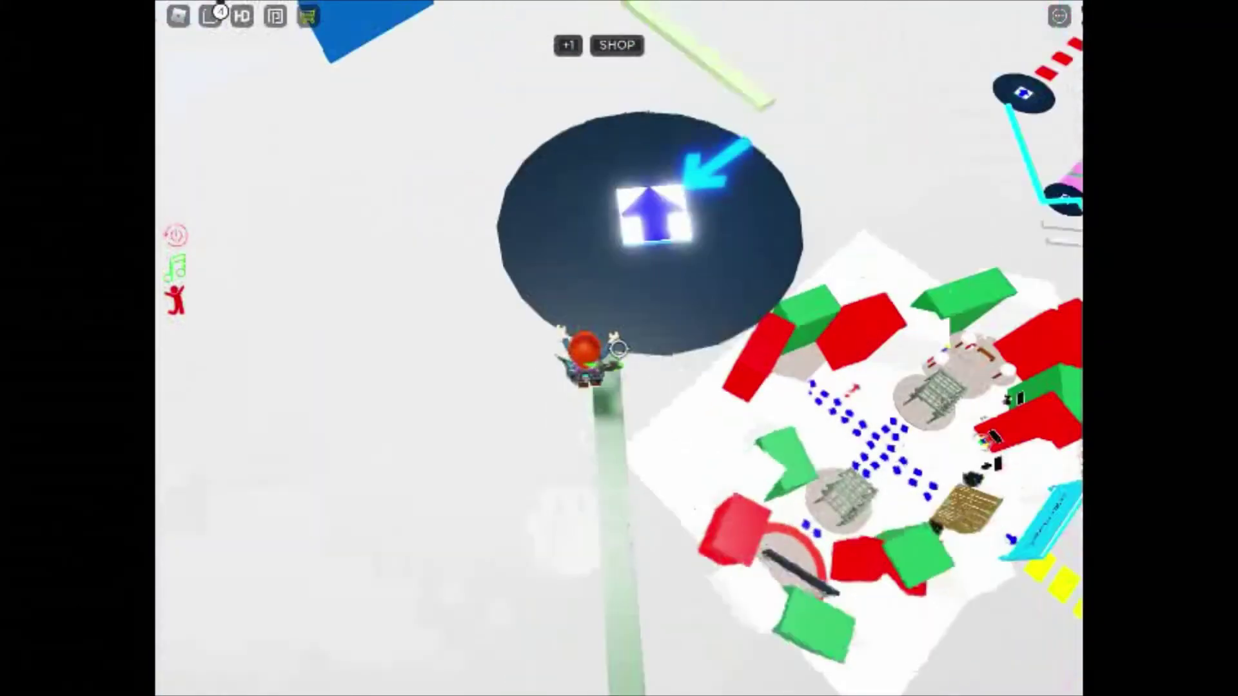
Launch from the arrow pad onto the next green beam toward the green cylinder.
key(w)
mouse_move(620, 349)
mouse_down()
mouse_move(677, 349)
mouse_move(542, 348)
mouse_up()
key(w)
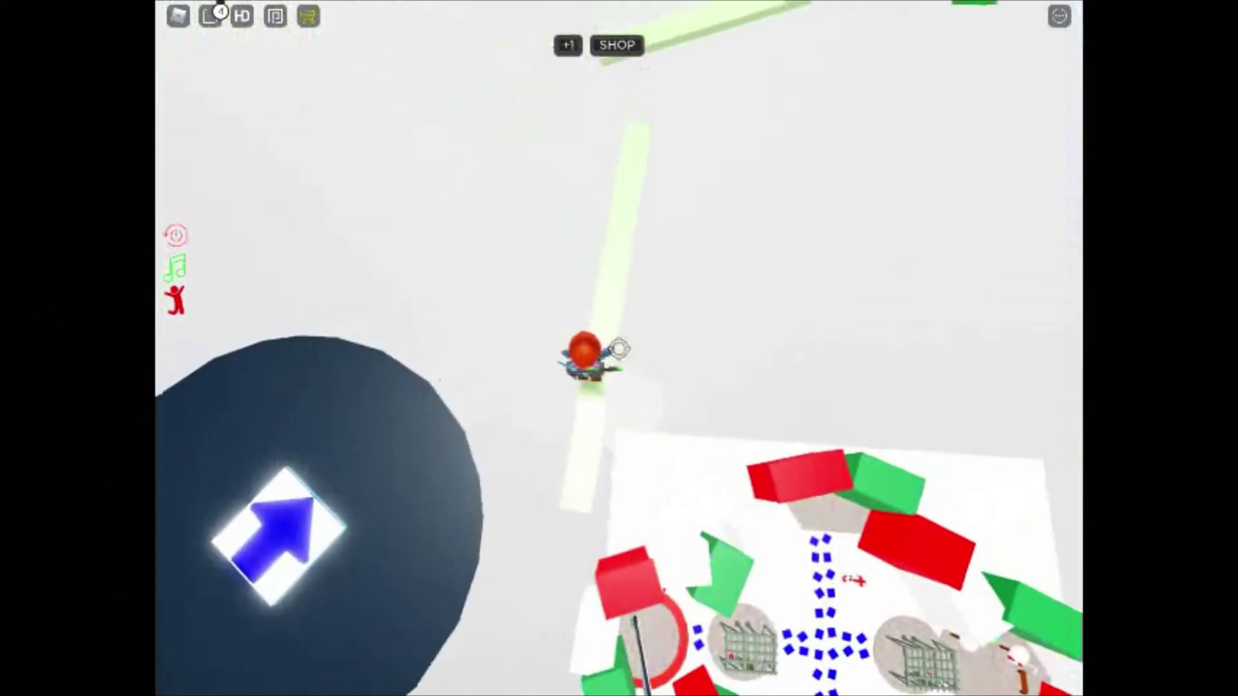
key(w)
drag(621, 350, 542, 348)
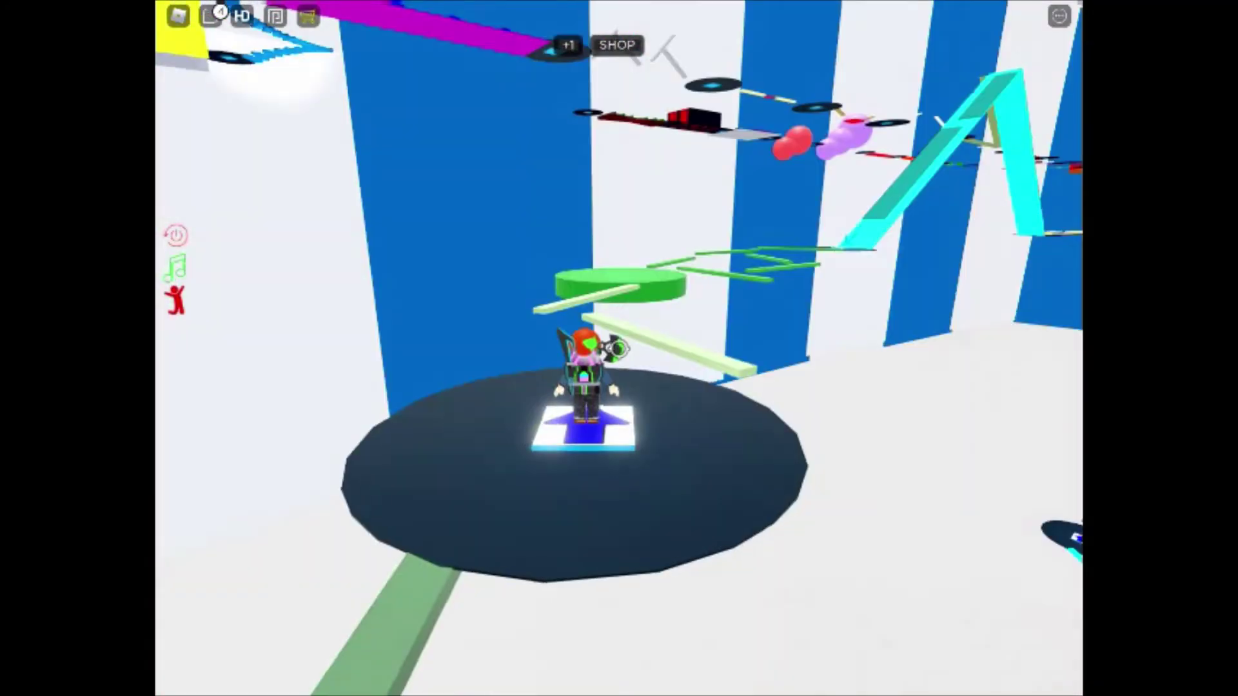
Walk the green beam onto the green circular platform and out the next beam.
drag(621, 349, 620, 290)
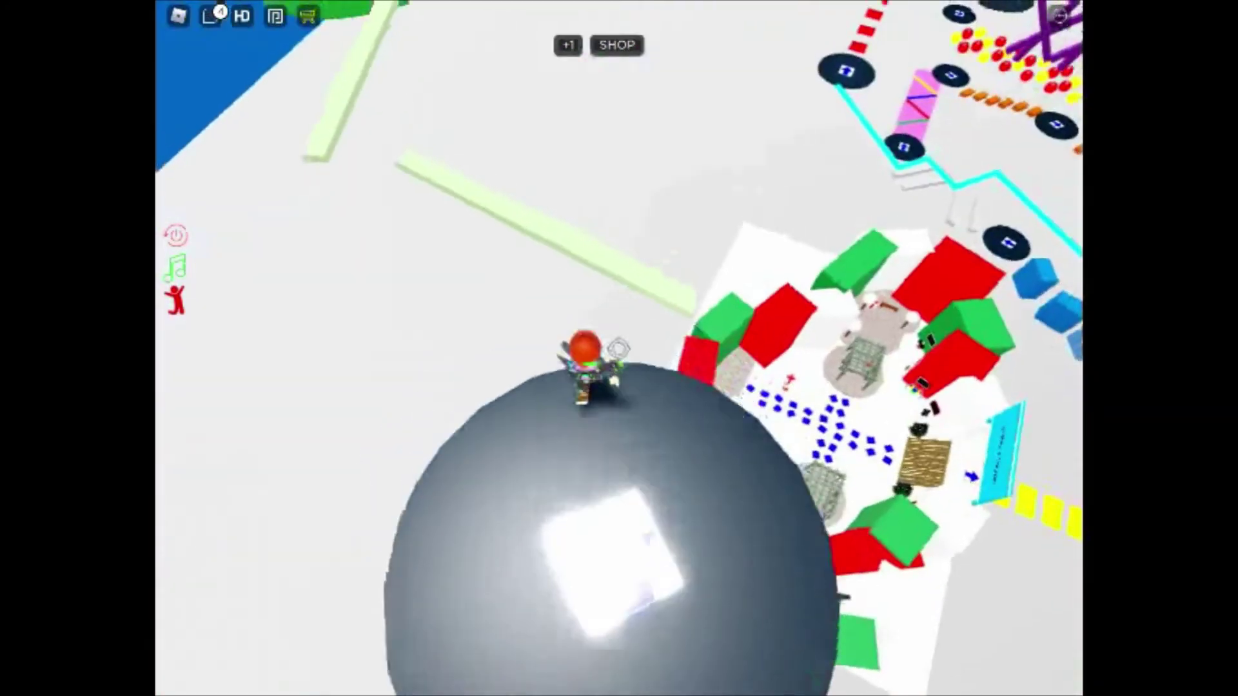
key(w)
key(w)
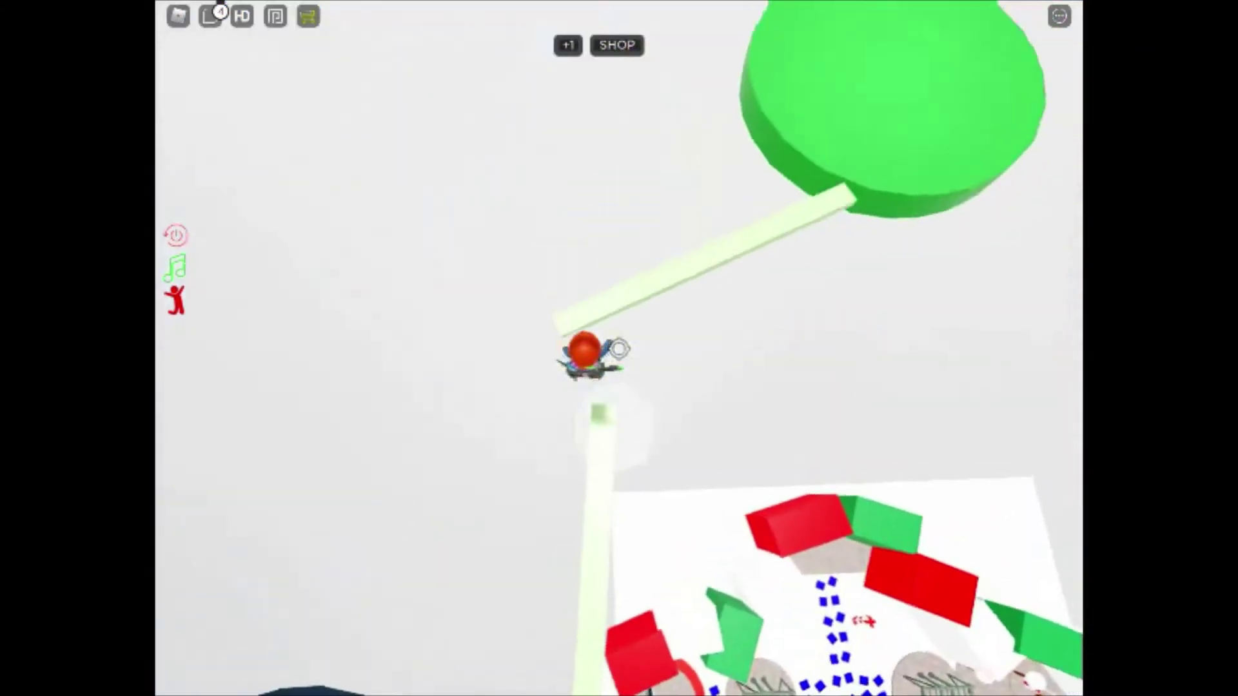
key(w)
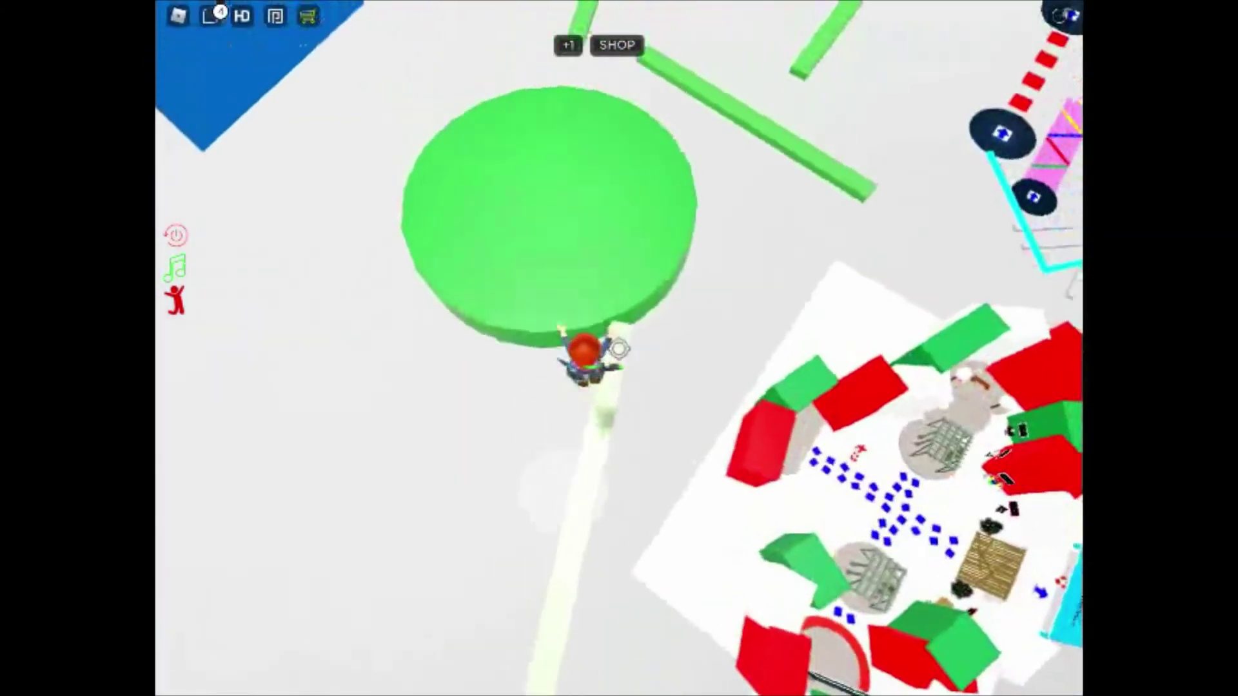
key(w)
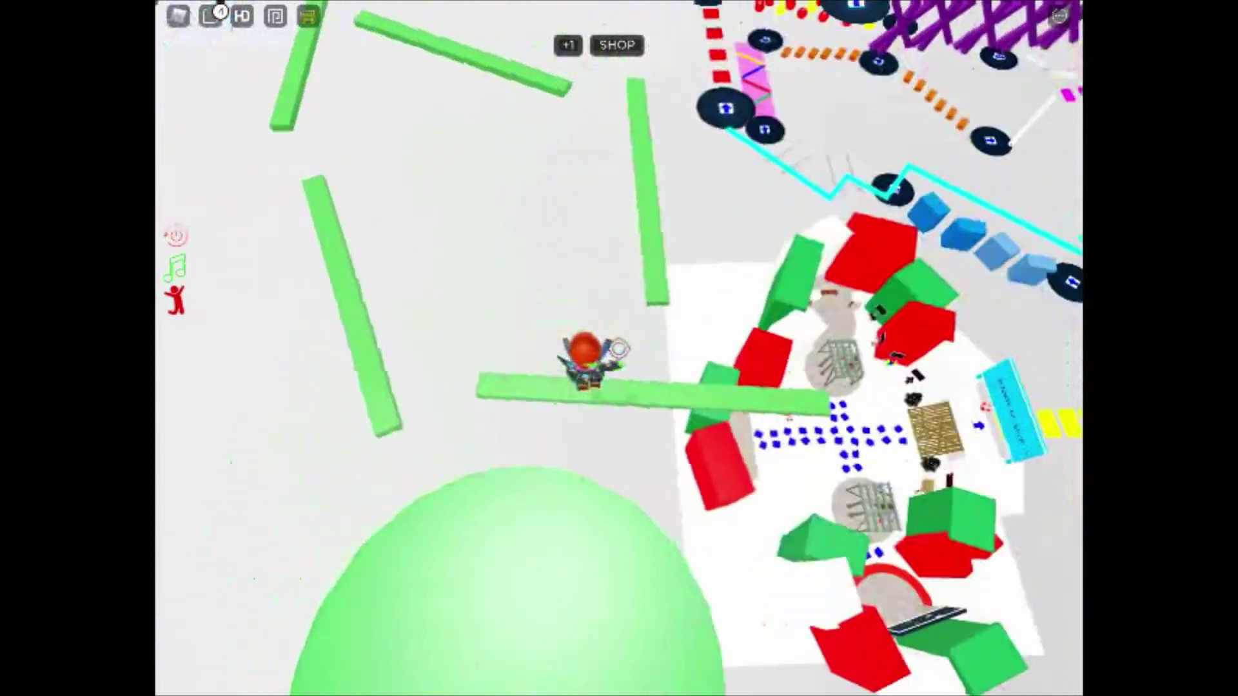
Cross the remaining green beams to the checkpoint platform.
key(w)
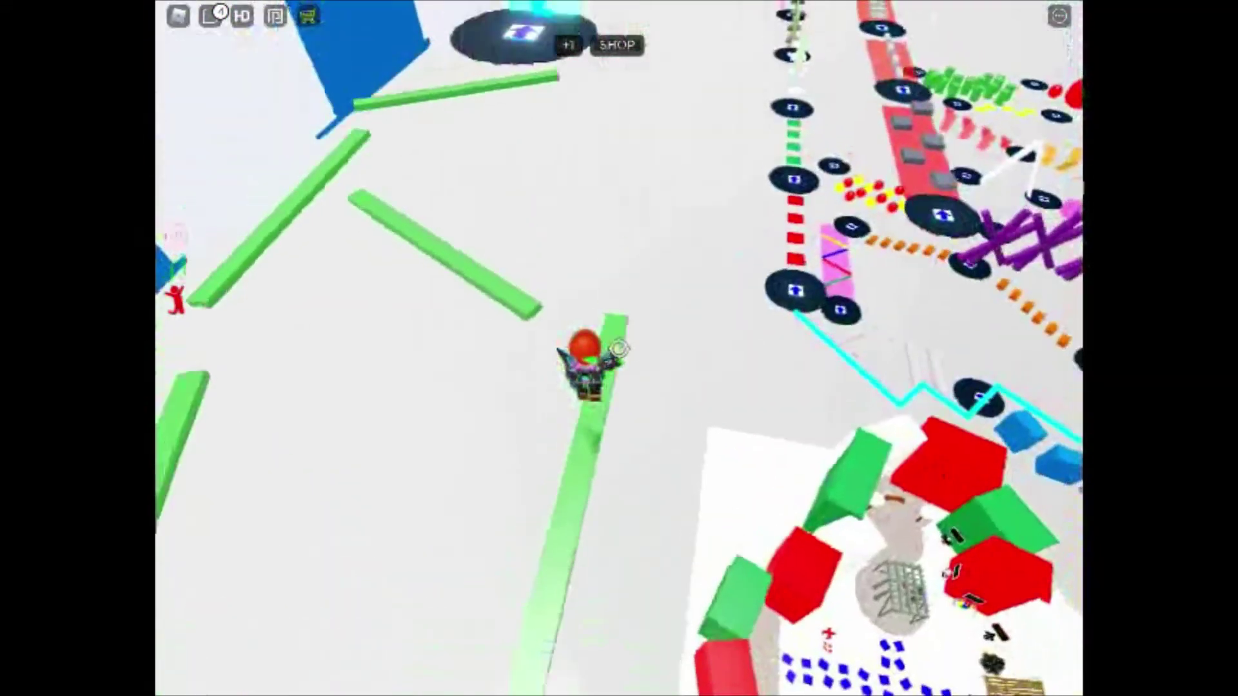
key(w)
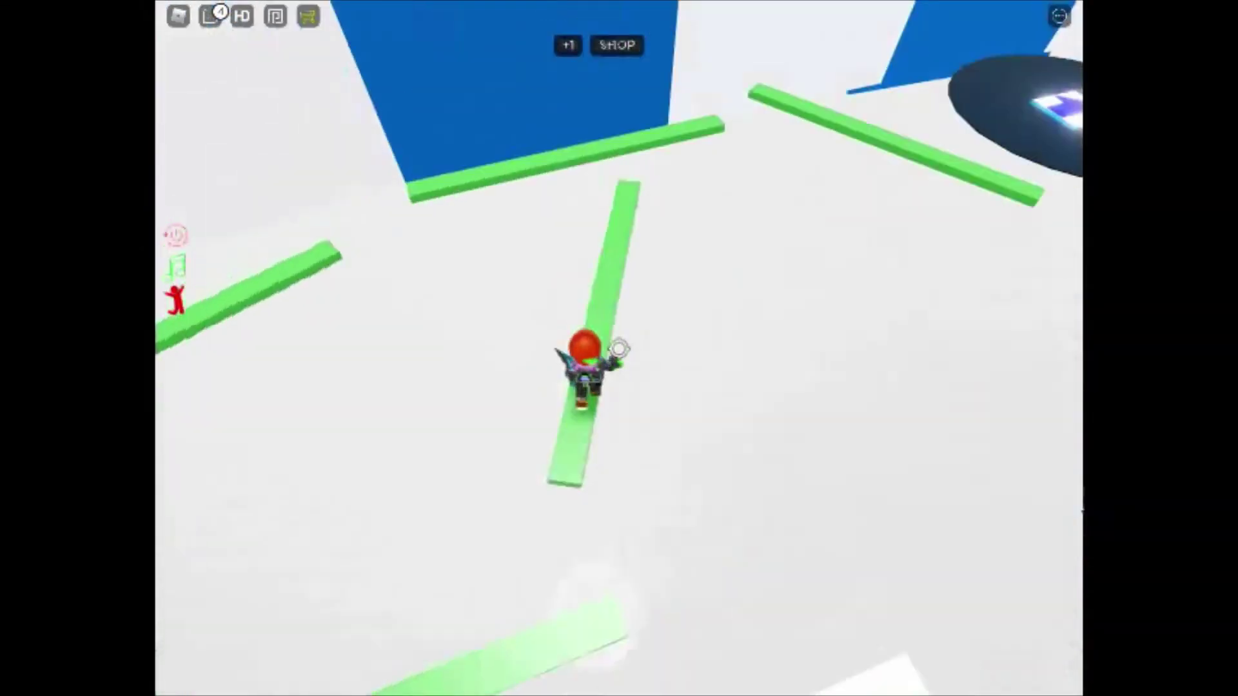
key(w)
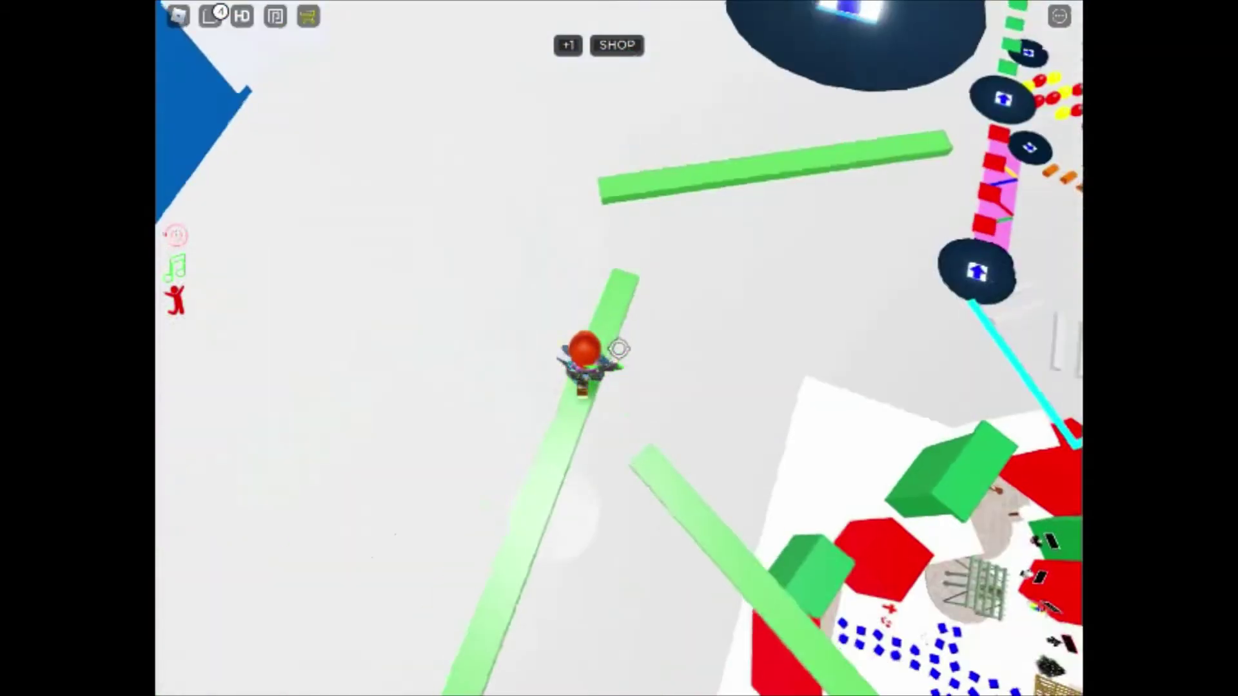
key(w)
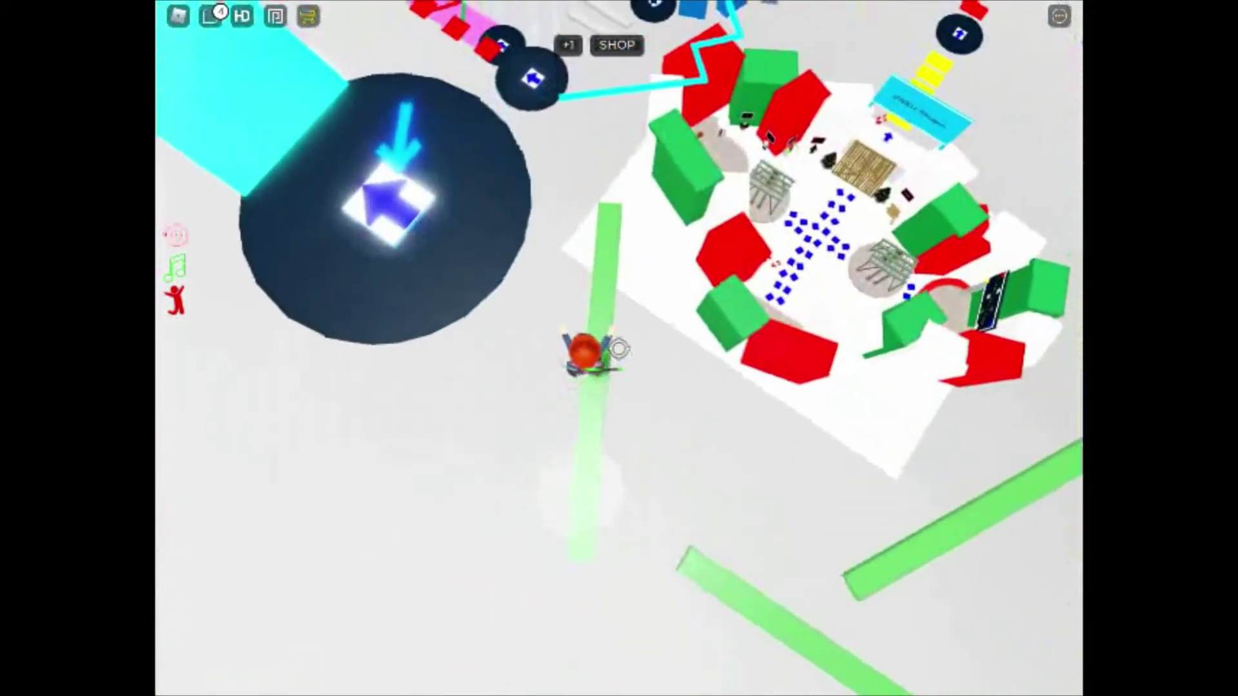
key(w)
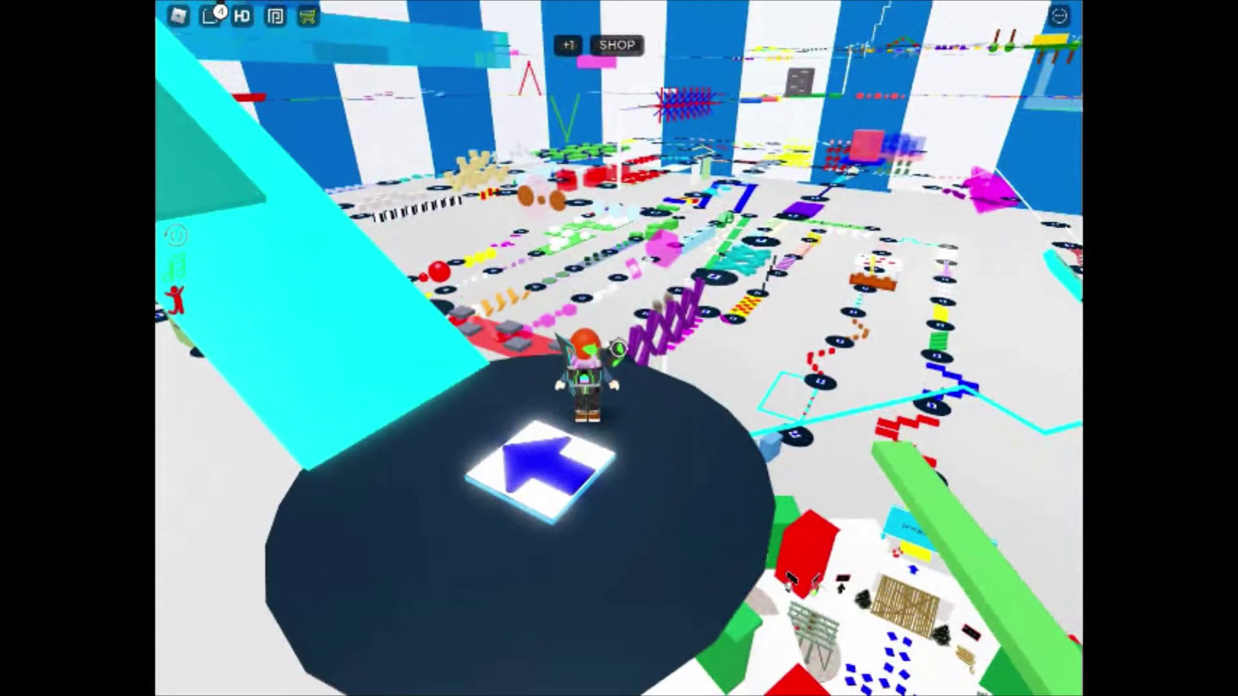
View the cyan beam from overhead and walk the avatar onto it.
drag(620, 348, 619, 349)
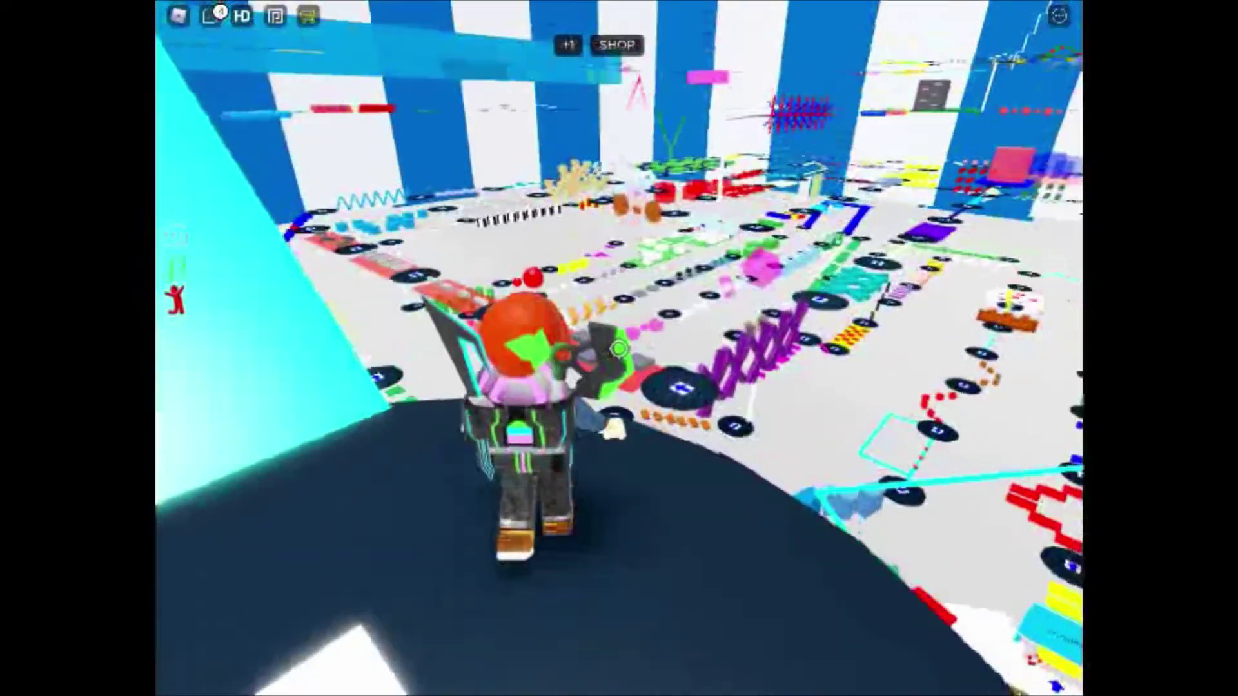
right_click(620, 348)
scroll(619, 348, down, 3)
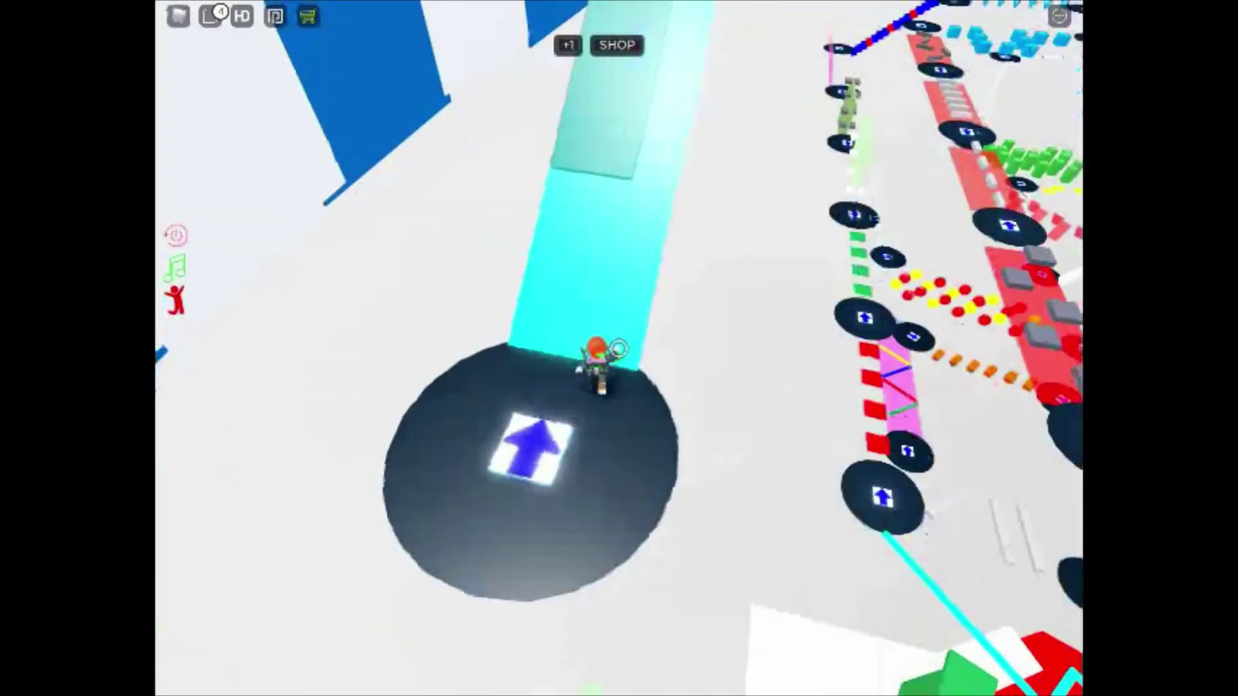
key(w)
Keep walking up the cyan beam toward the arrow pad at its top.
drag(619, 349, 619, 349)
key(w)
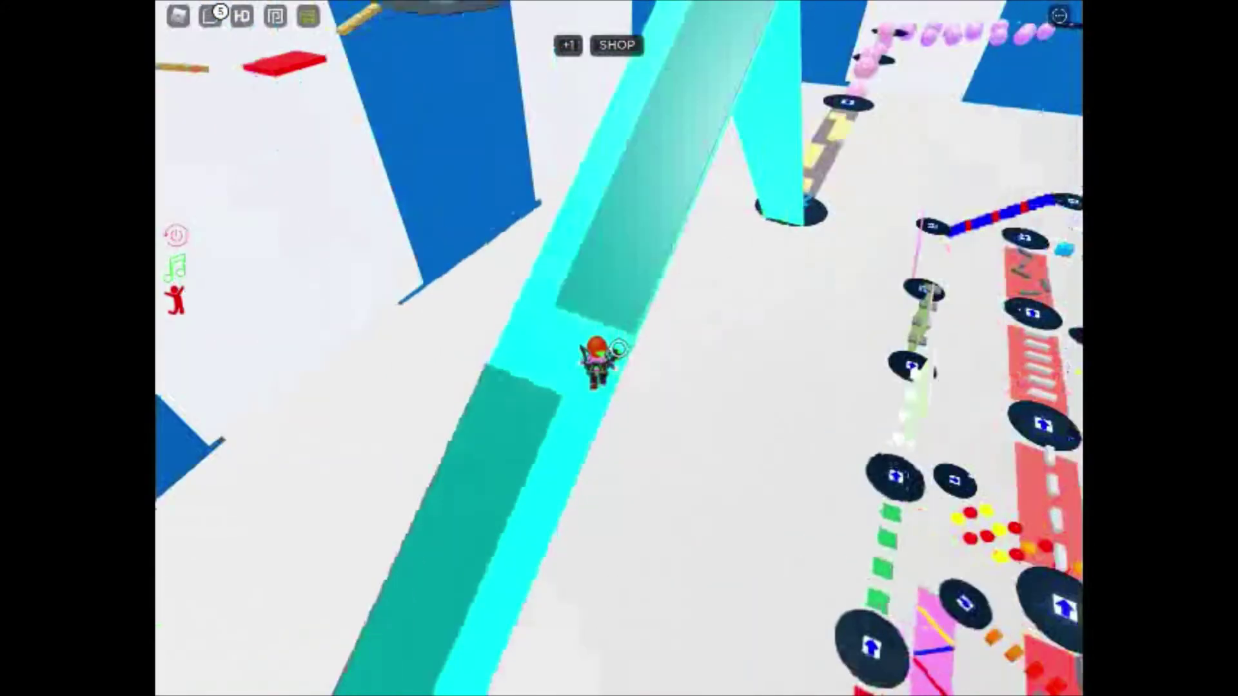
drag(619, 348, 620, 349)
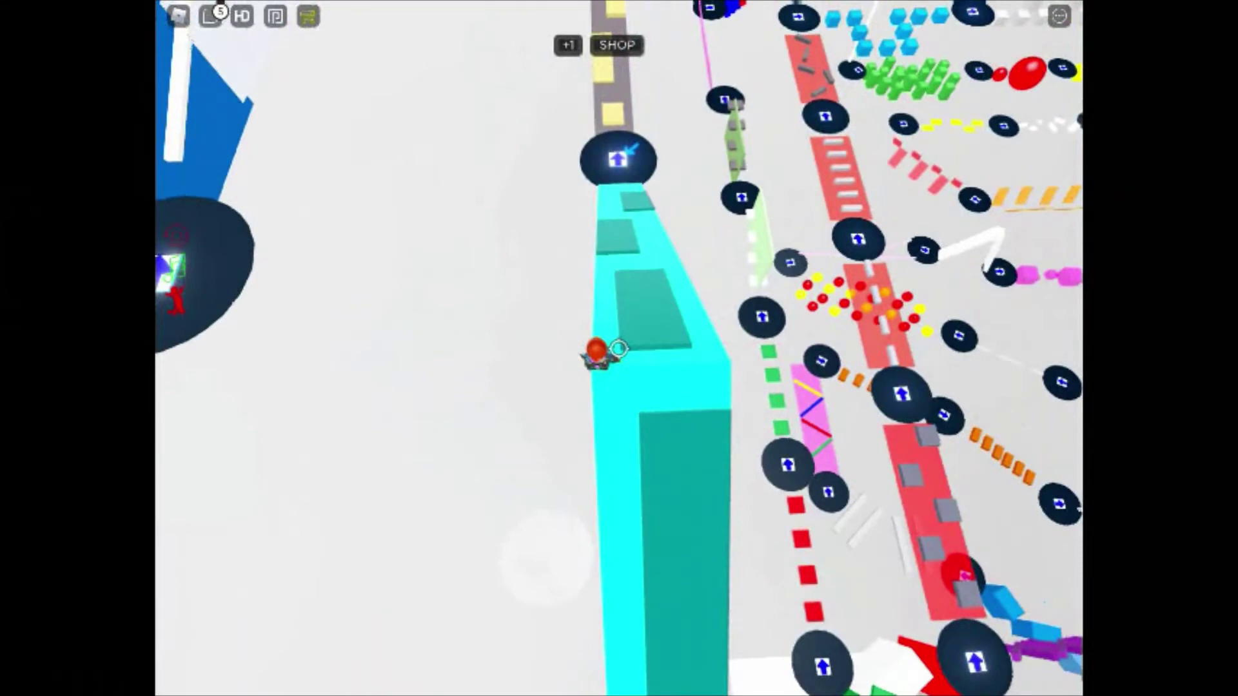
drag(619, 349, 619, 348)
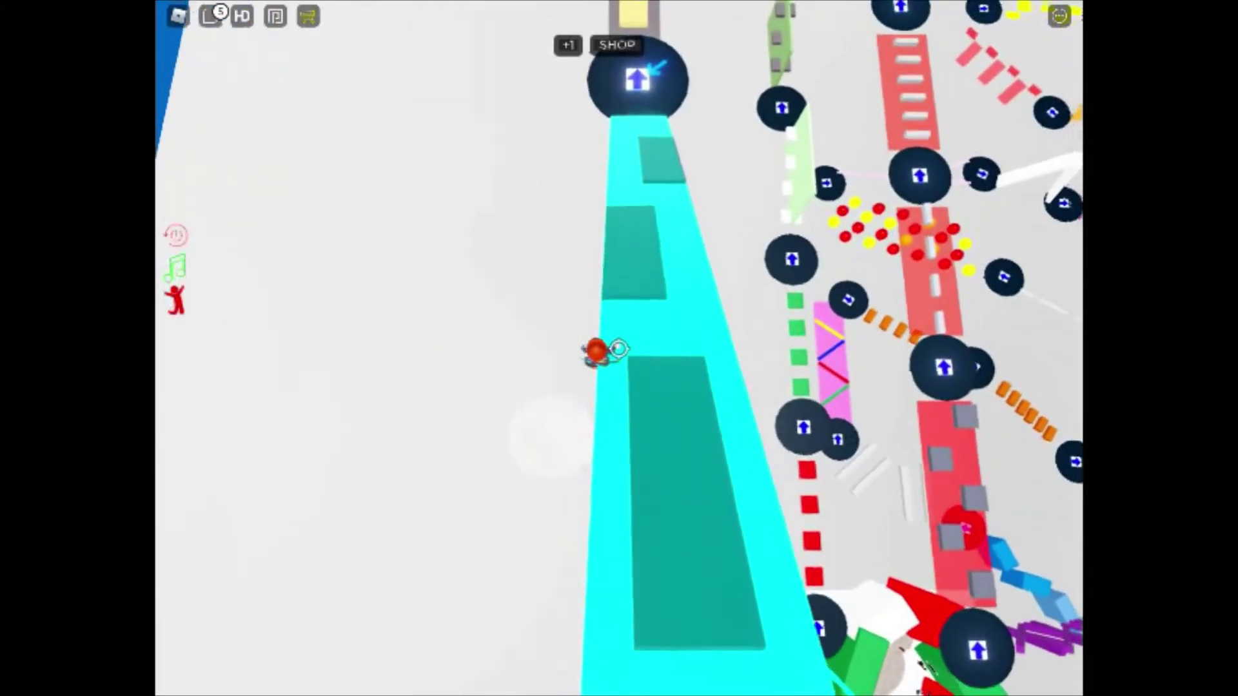
drag(620, 348, 619, 348)
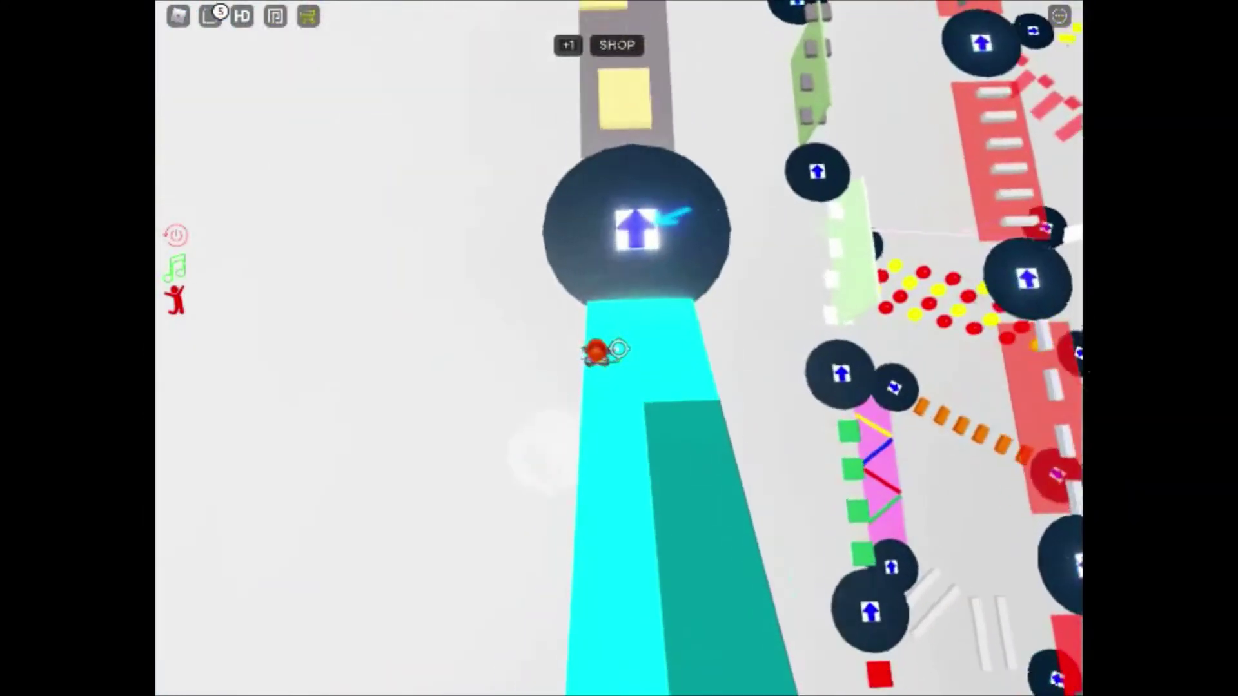
Walk the grey path past the yellow block to the dark arrow pad.
key(w)
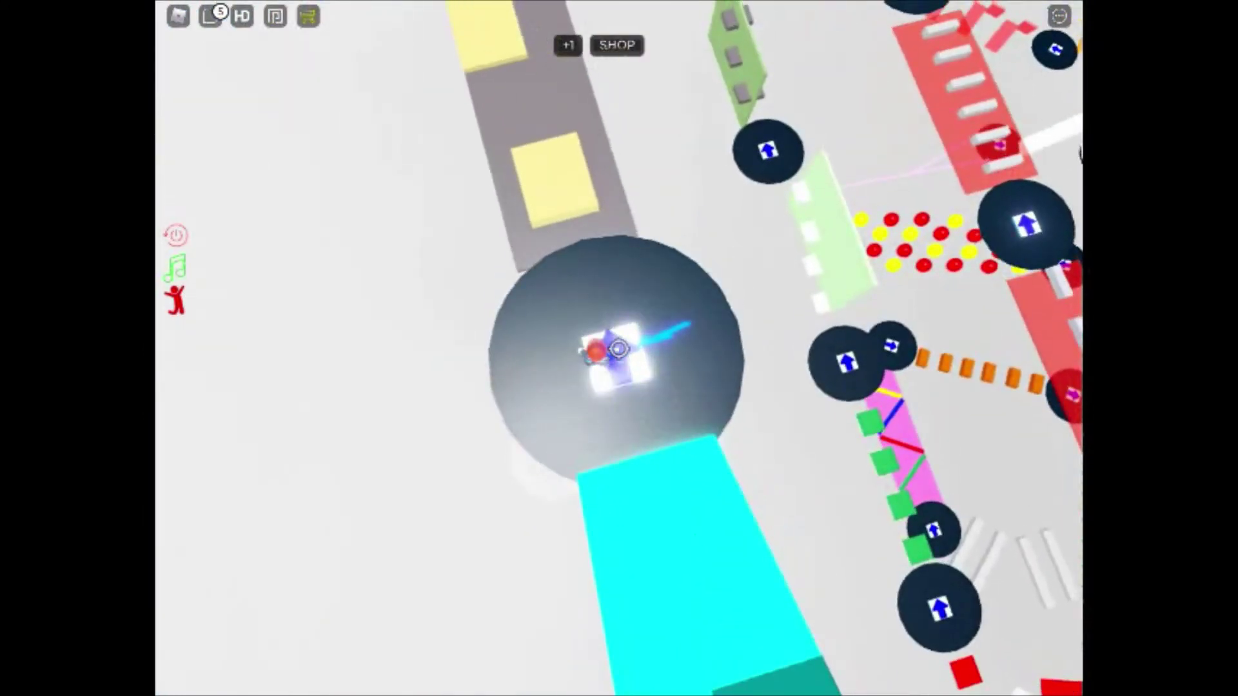
key(w)
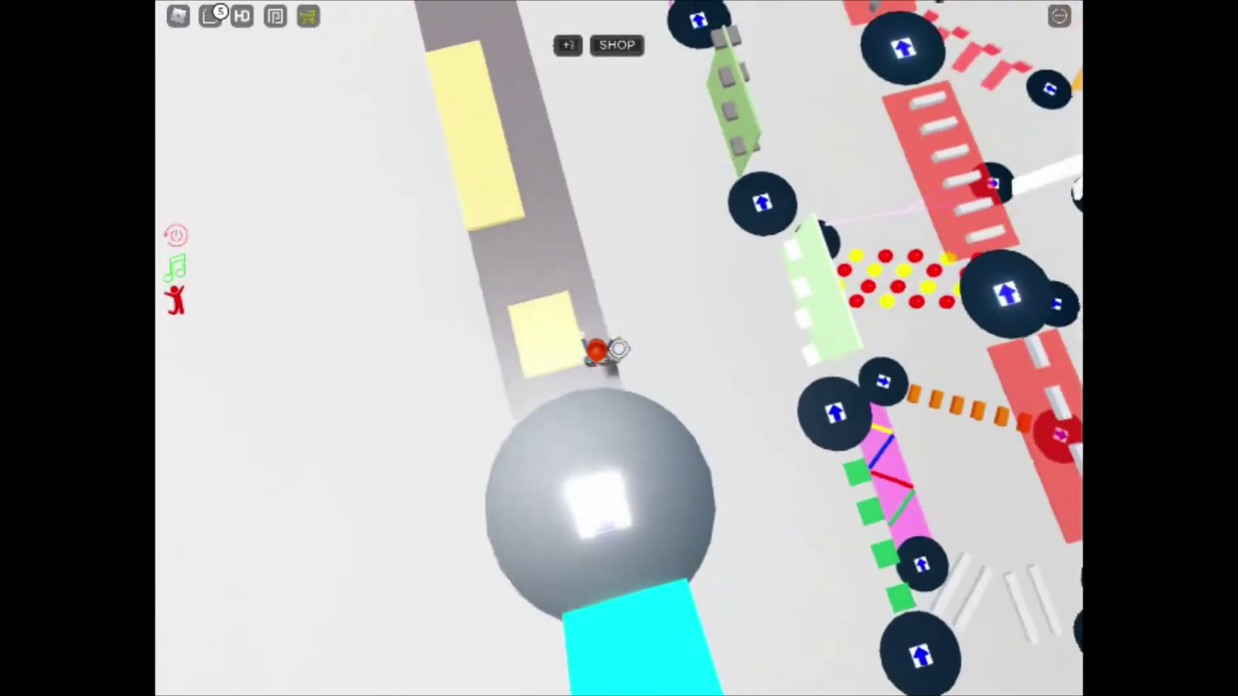
key(w)
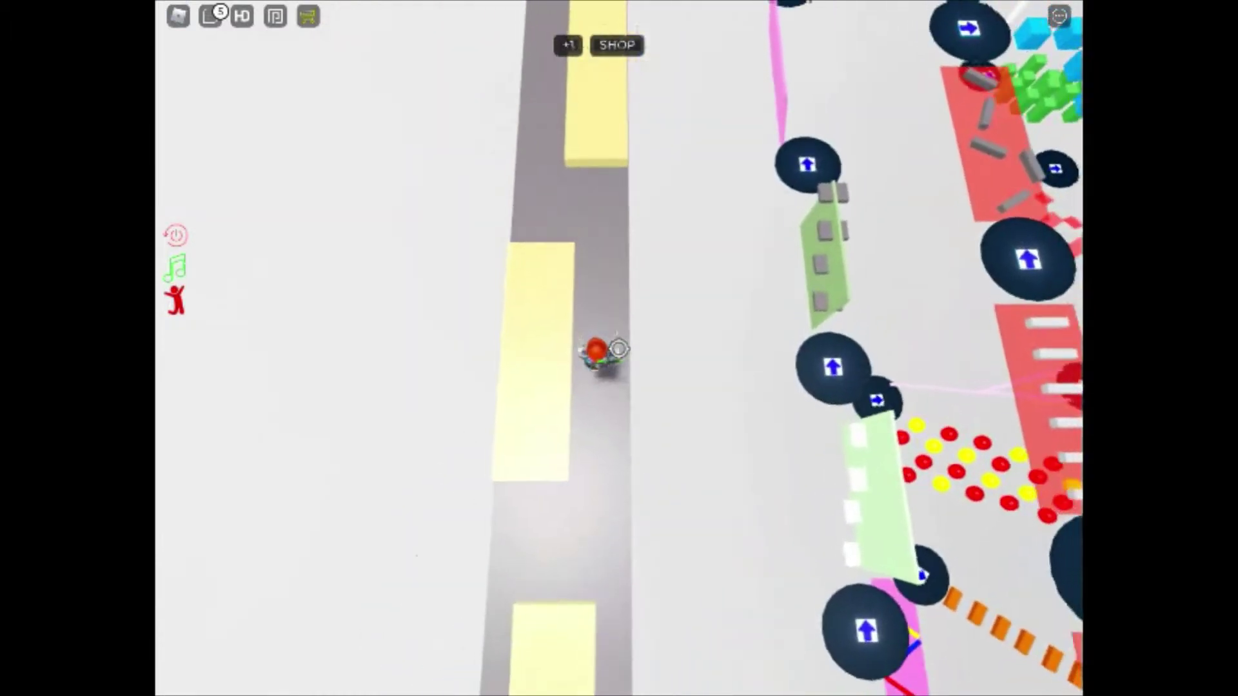
drag(619, 349, 619, 349)
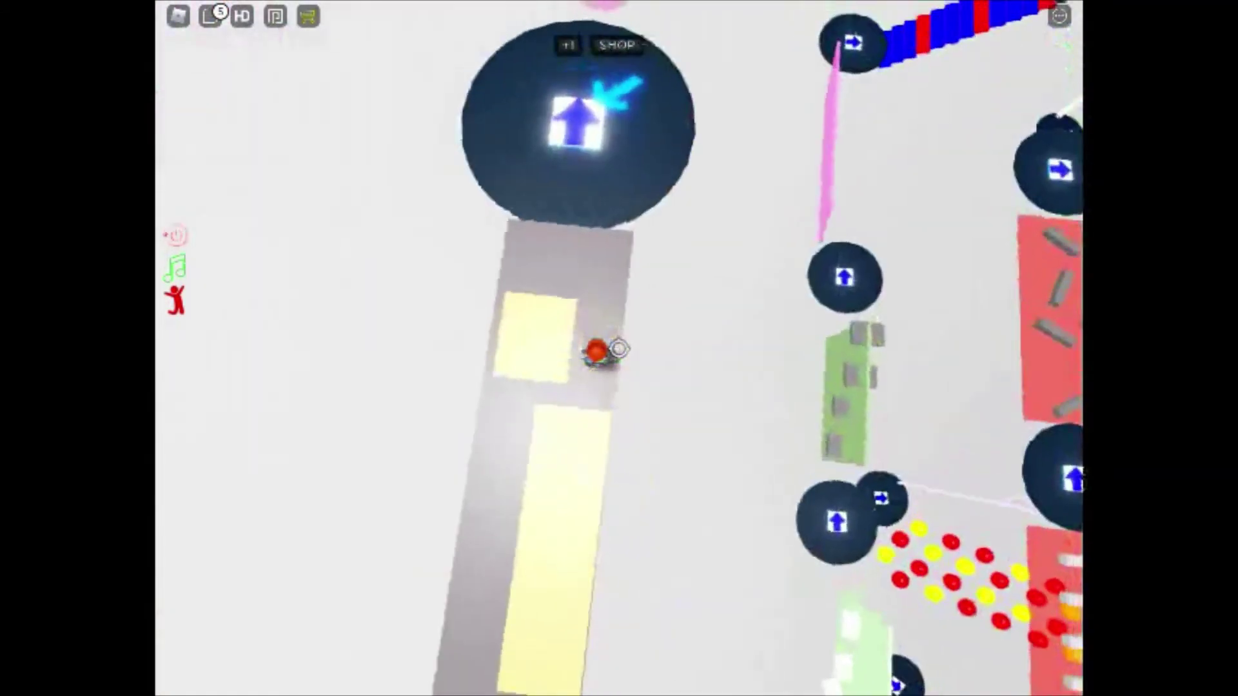
key(w)
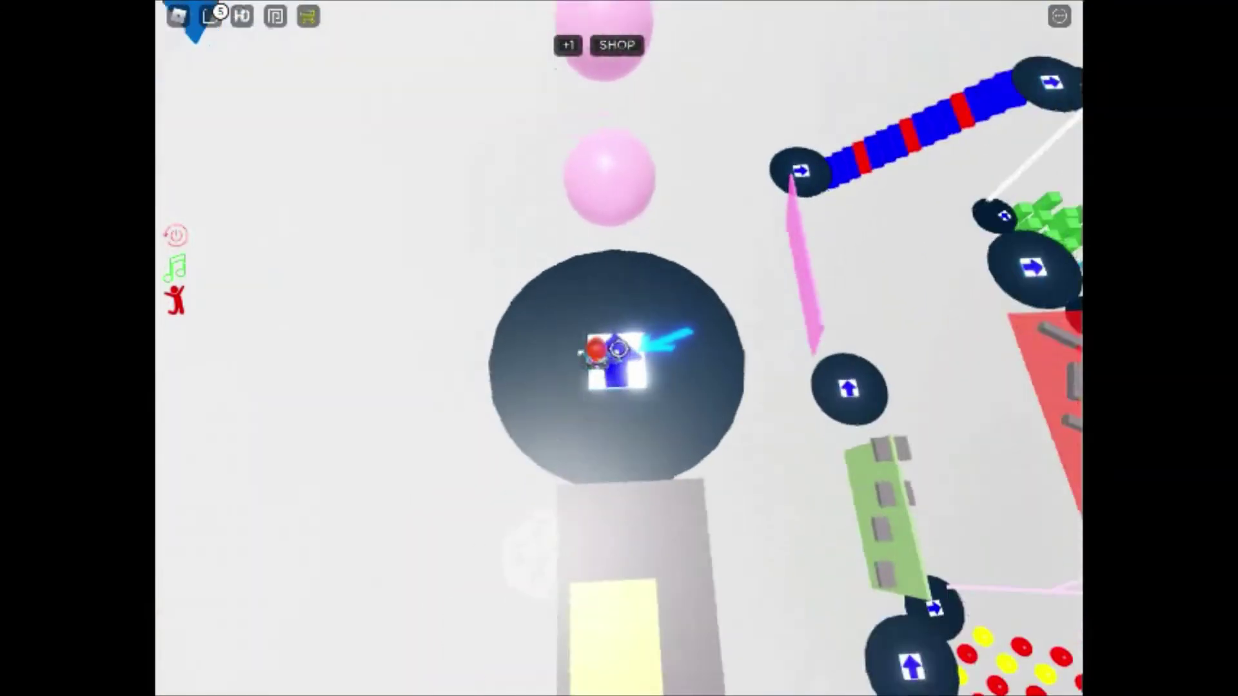
Bounce onto the pink spheres and hop along them toward the next pad.
drag(619, 349, 618, 349)
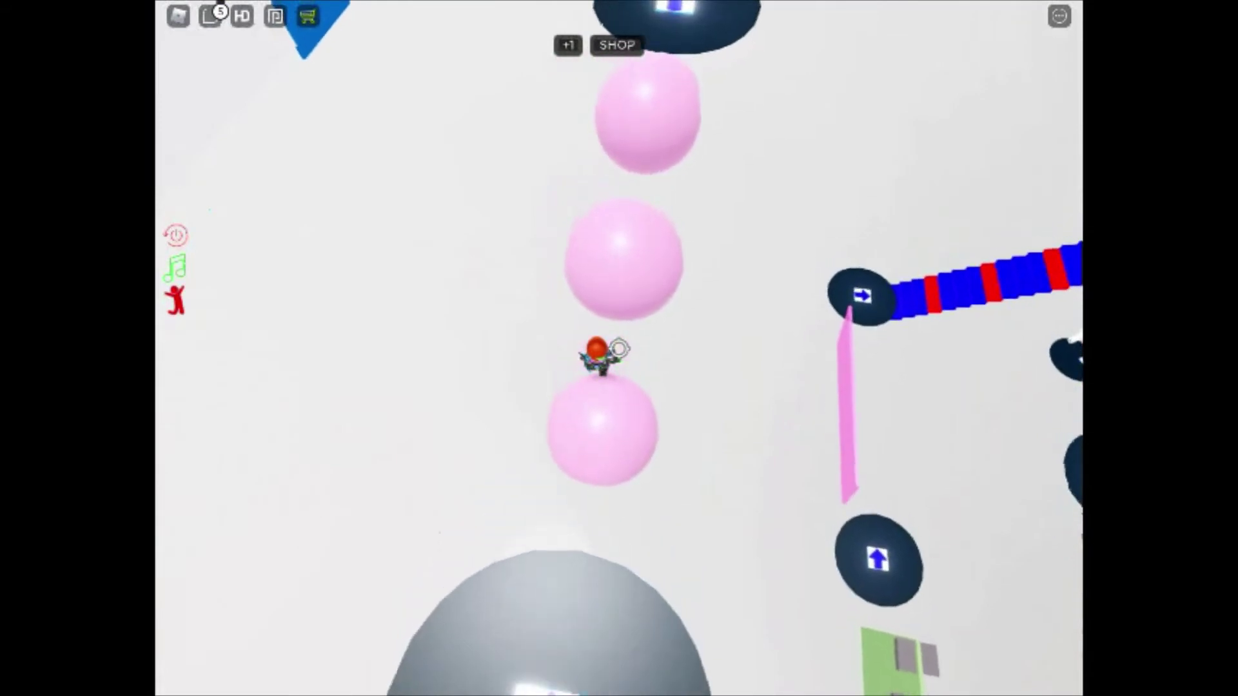
drag(619, 349, 619, 348)
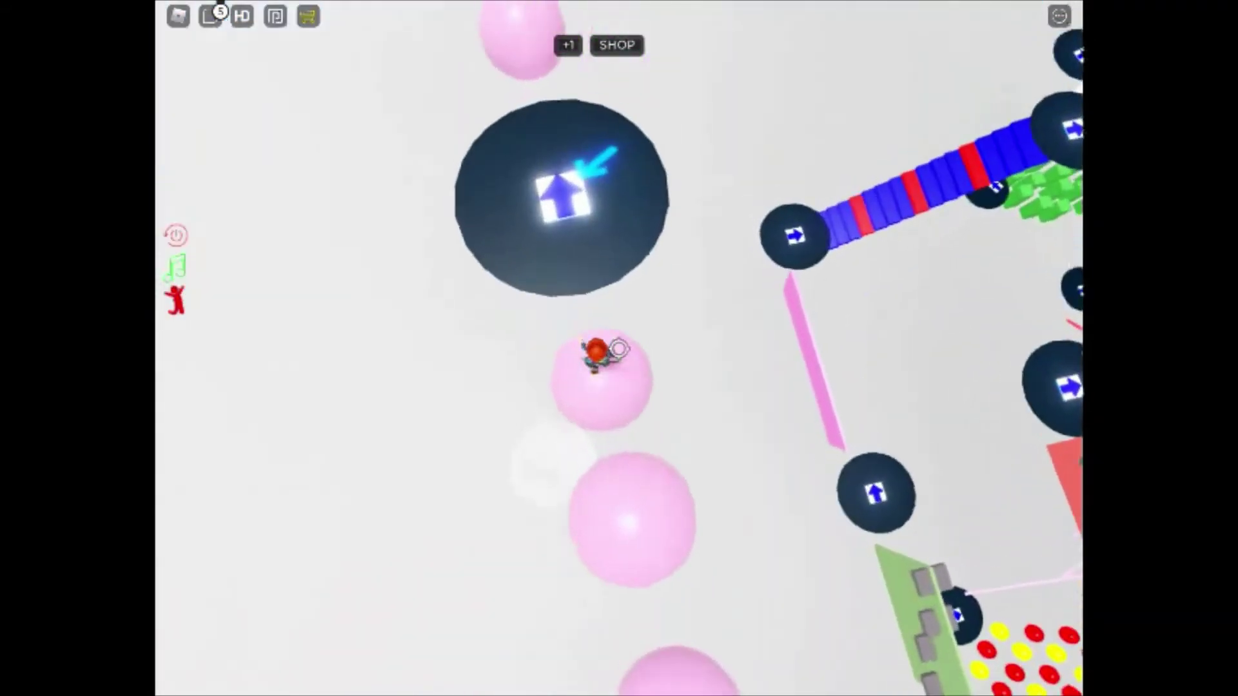
key(w)
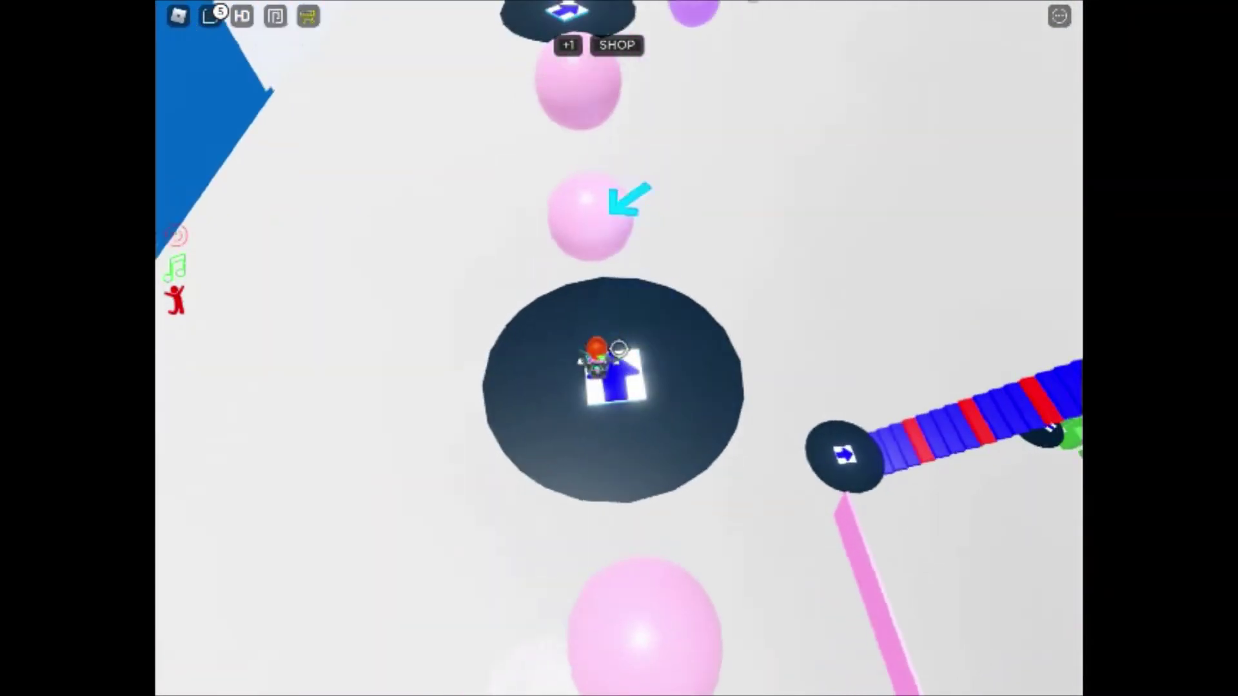
key(w)
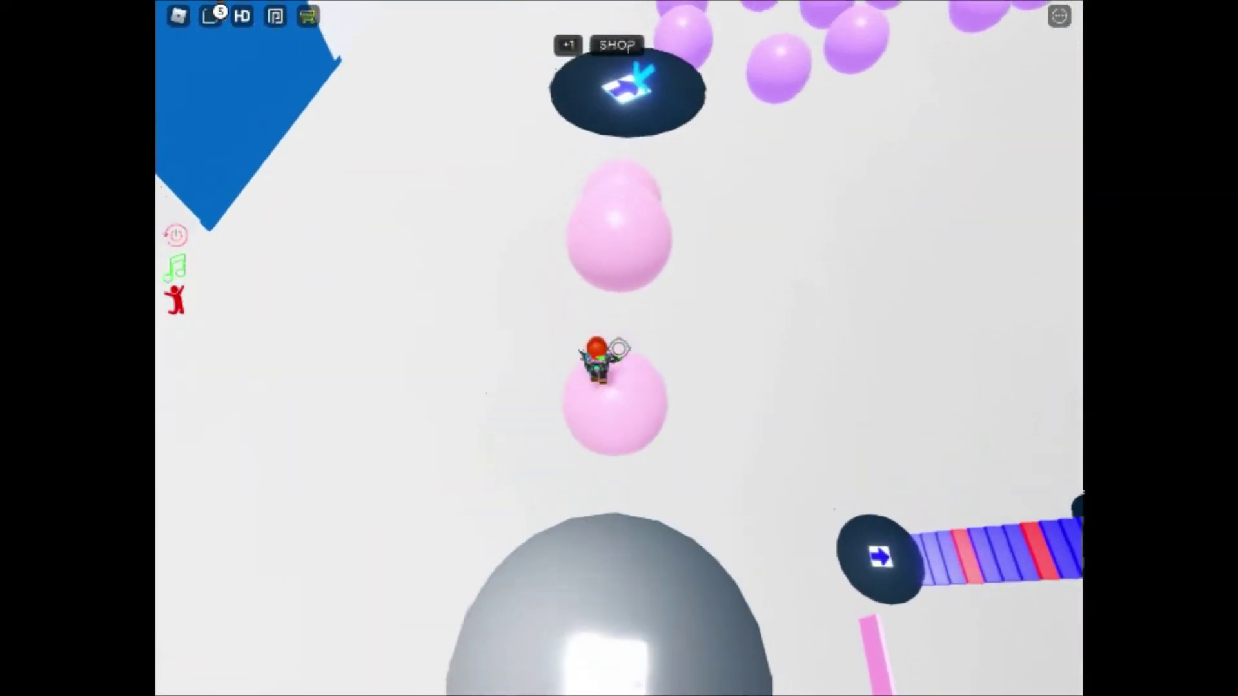
key(w)
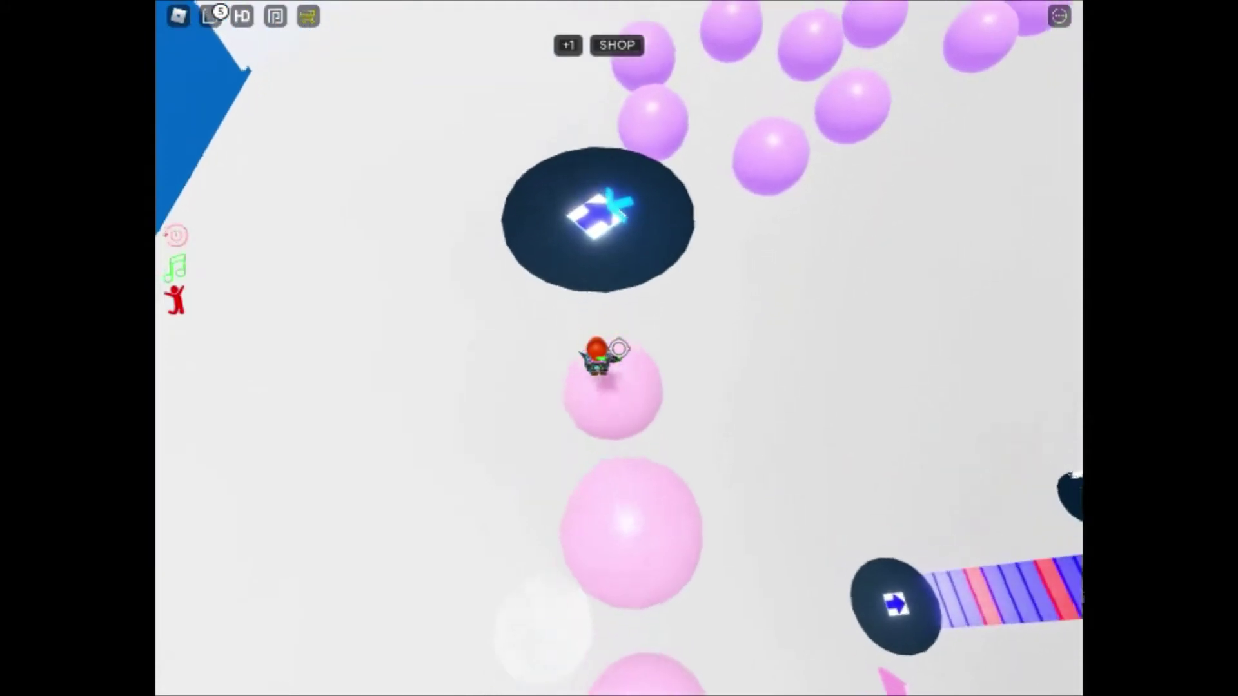
Land the avatar on the dark gift pad and orbit the camera toward the next pad.
key(w)
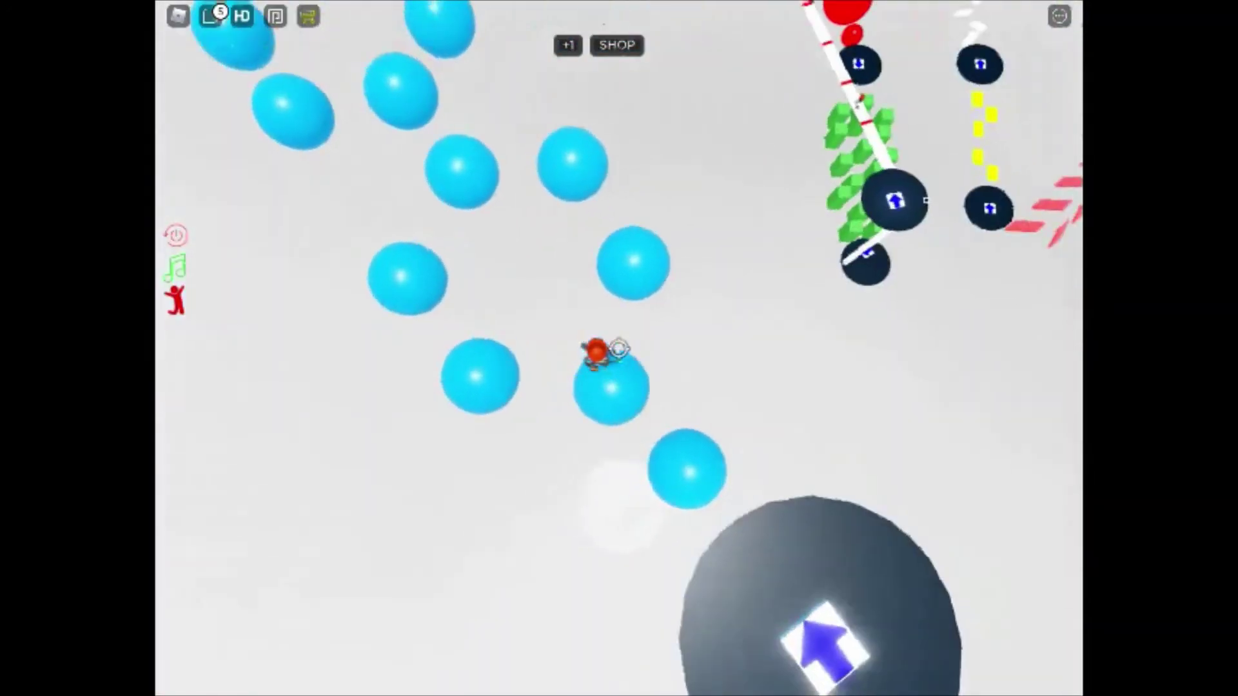
drag(619, 387, 619, 290)
drag(617, 349, 618, 436)
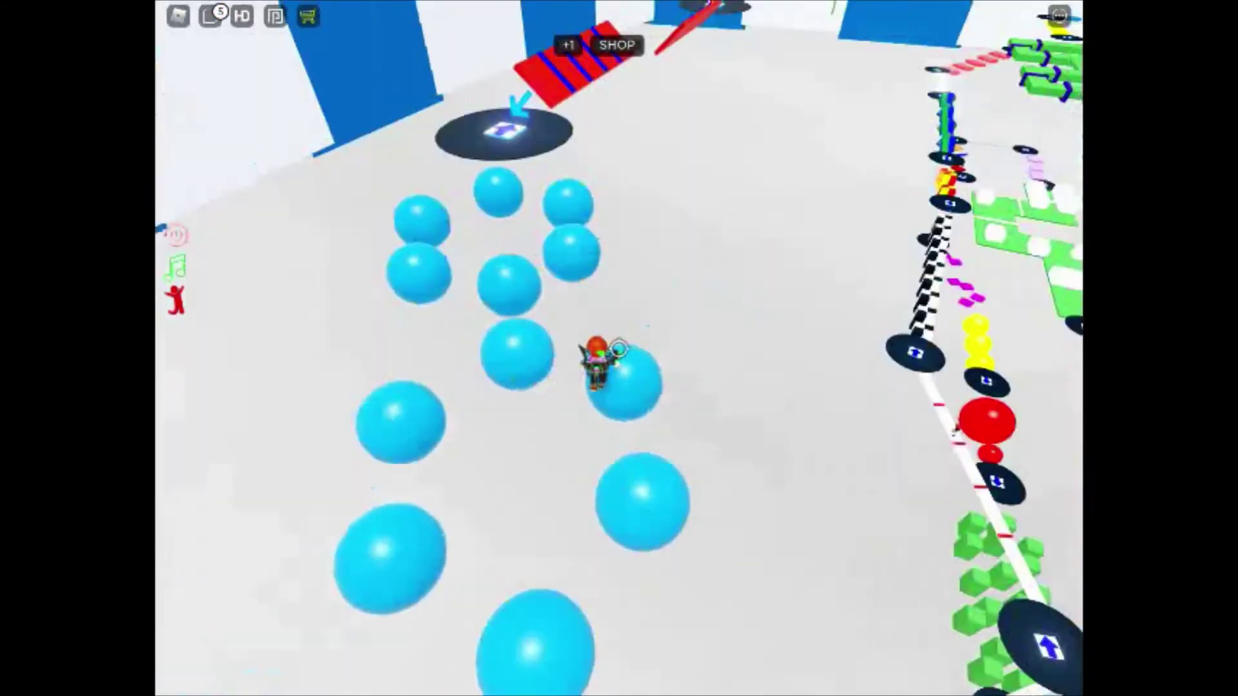
scroll(618, 348, up, 3)
drag(617, 349, 425, 349)
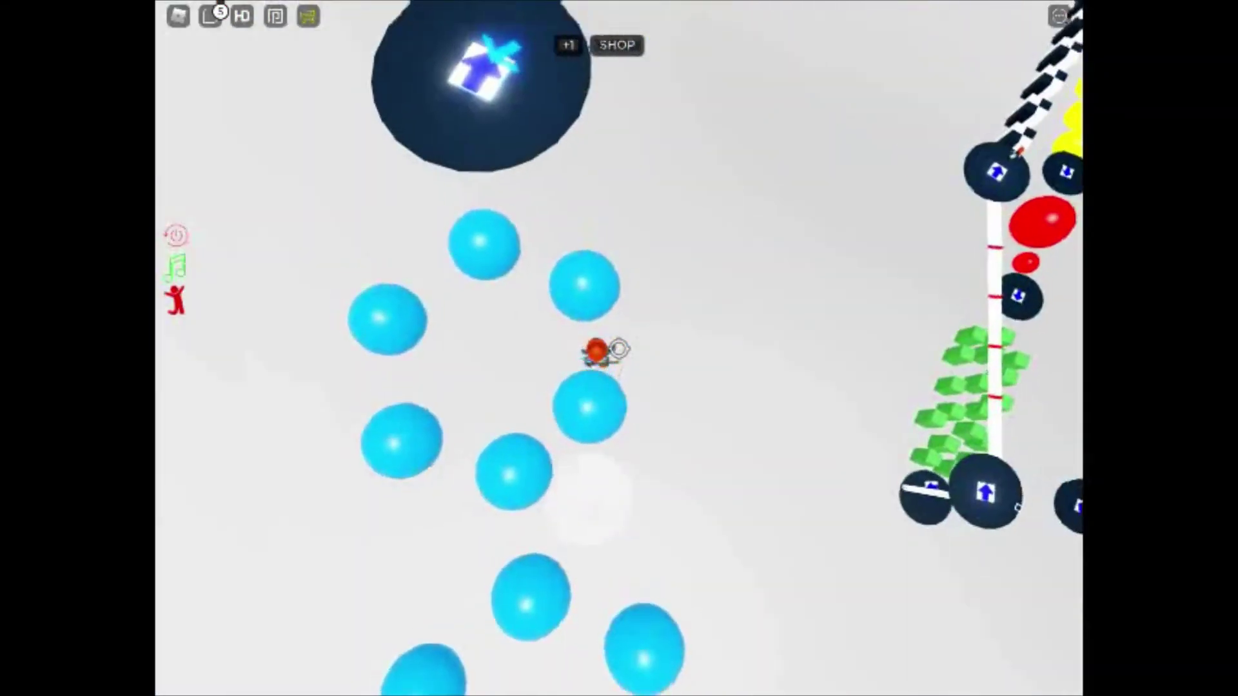
drag(619, 348, 426, 348)
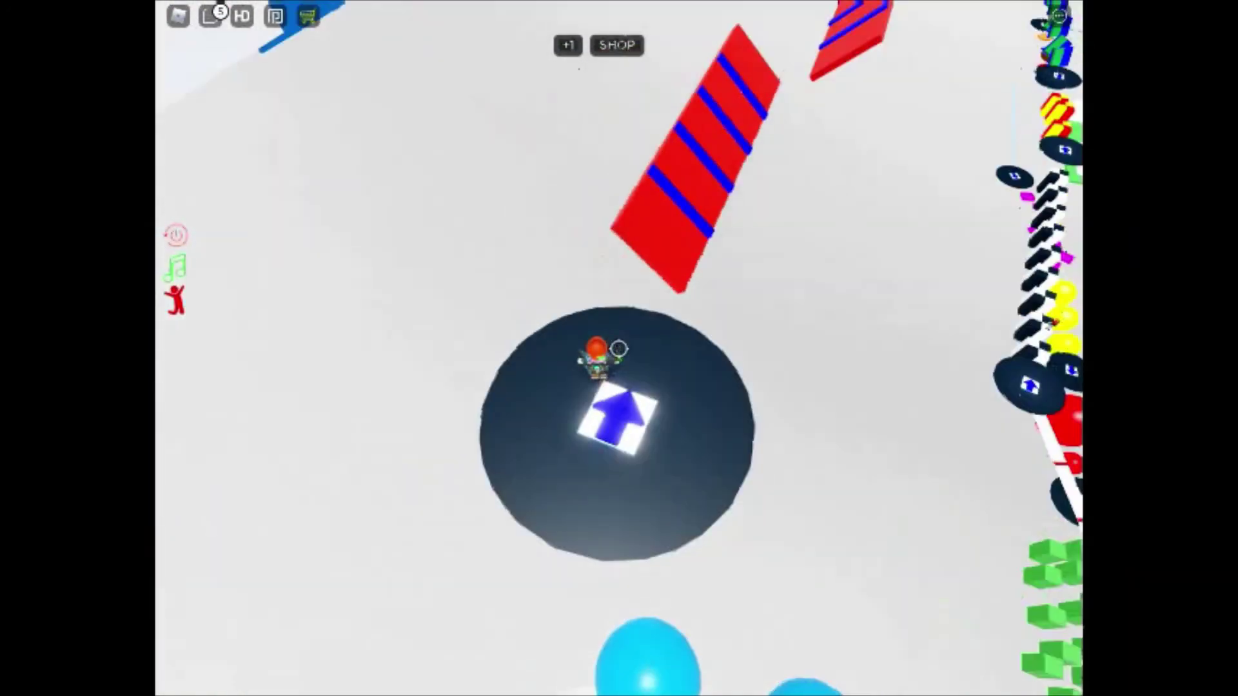
Move onto the grey sphere and swing the view behind the avatar toward the red striped beam.
key(w)
drag(618, 349, 541, 348)
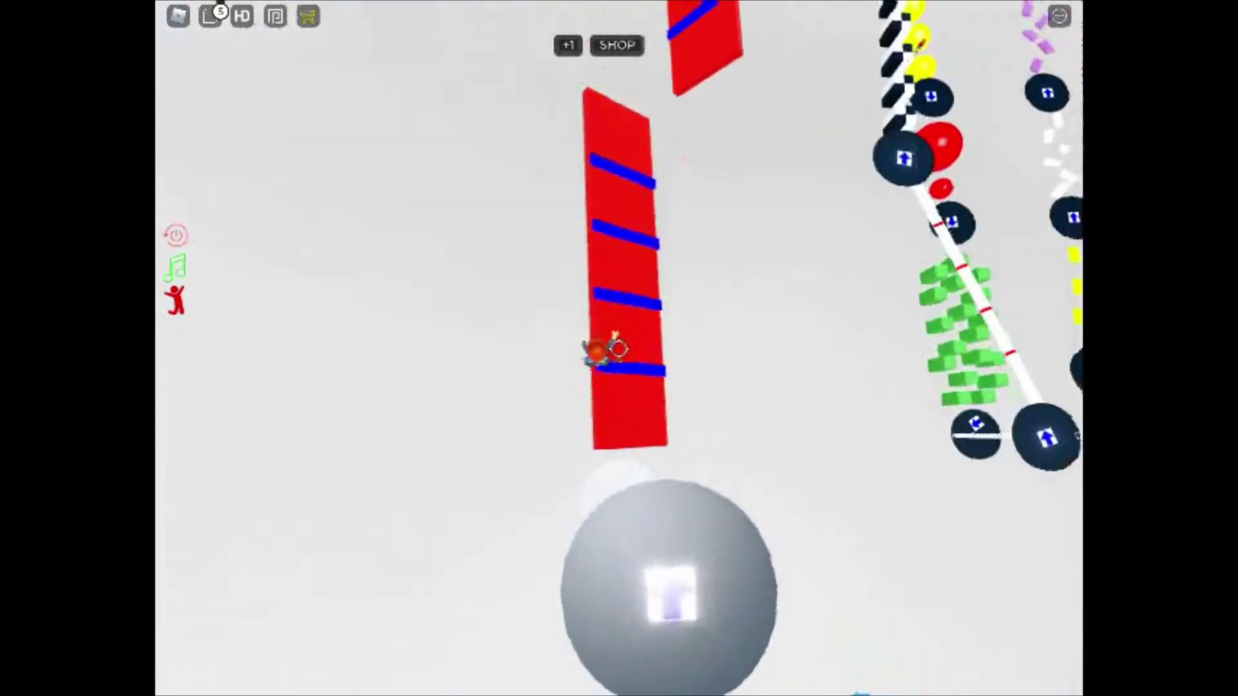
drag(617, 348, 617, 243)
drag(618, 348, 542, 349)
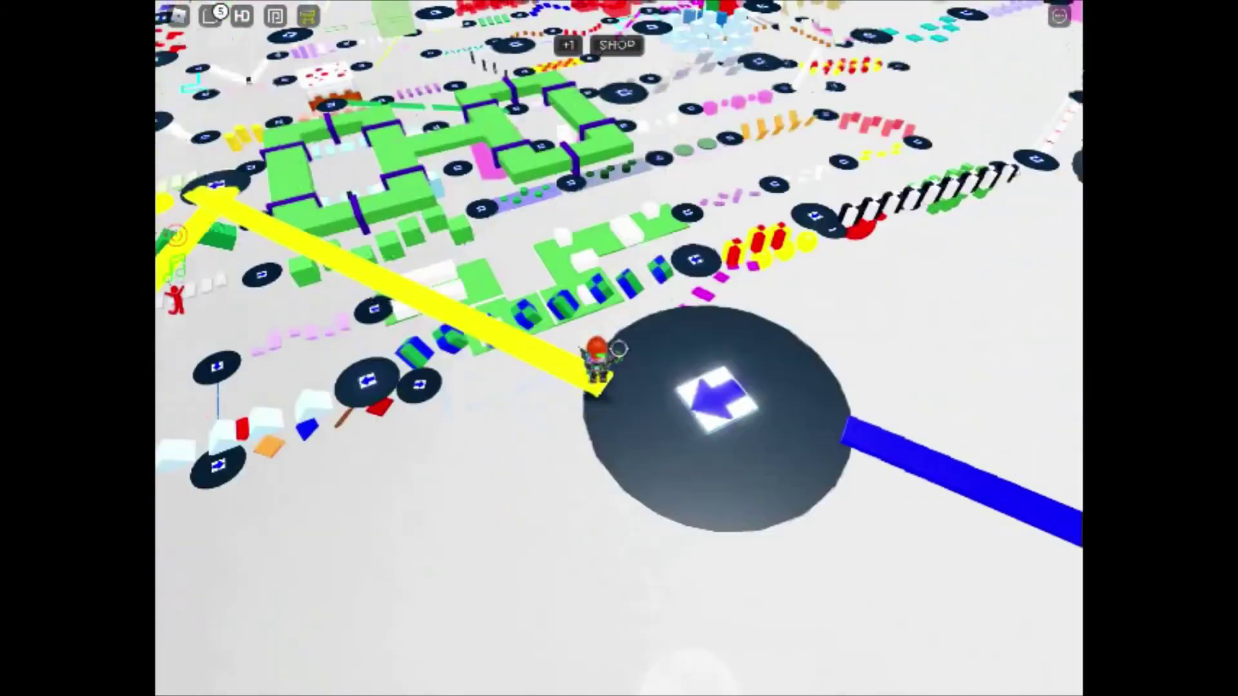
Walk up the yellow beam to the junction and turn the view around.
key(w)
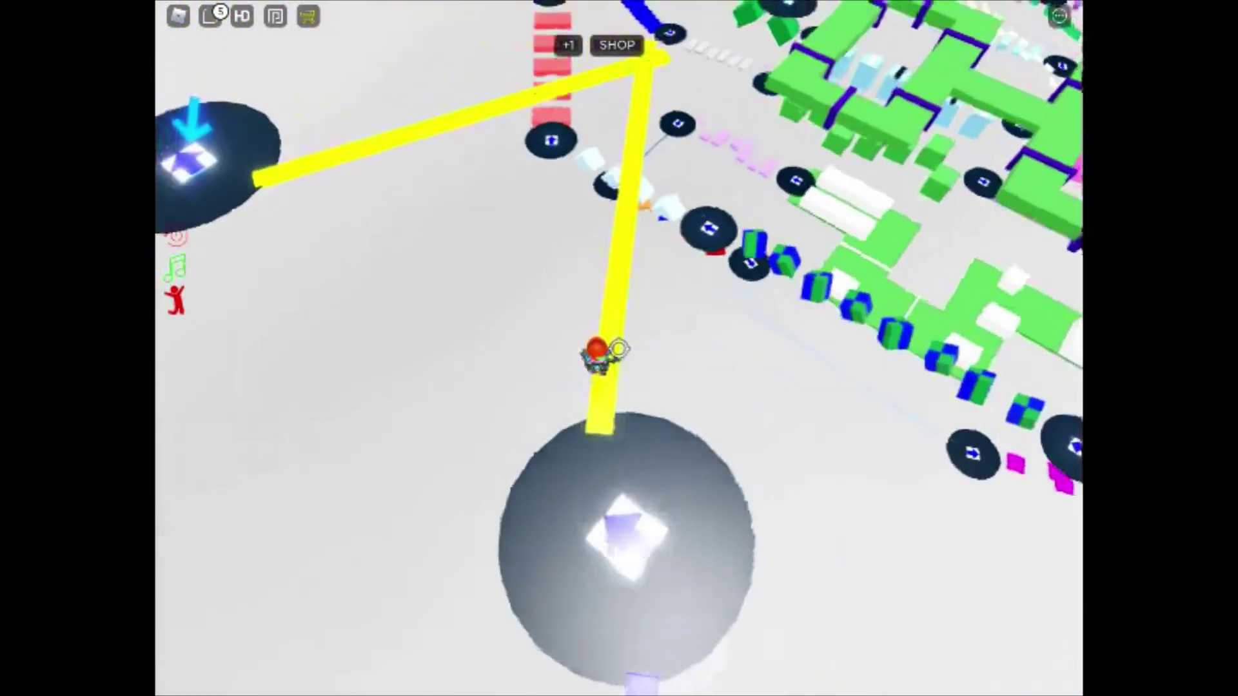
key(w)
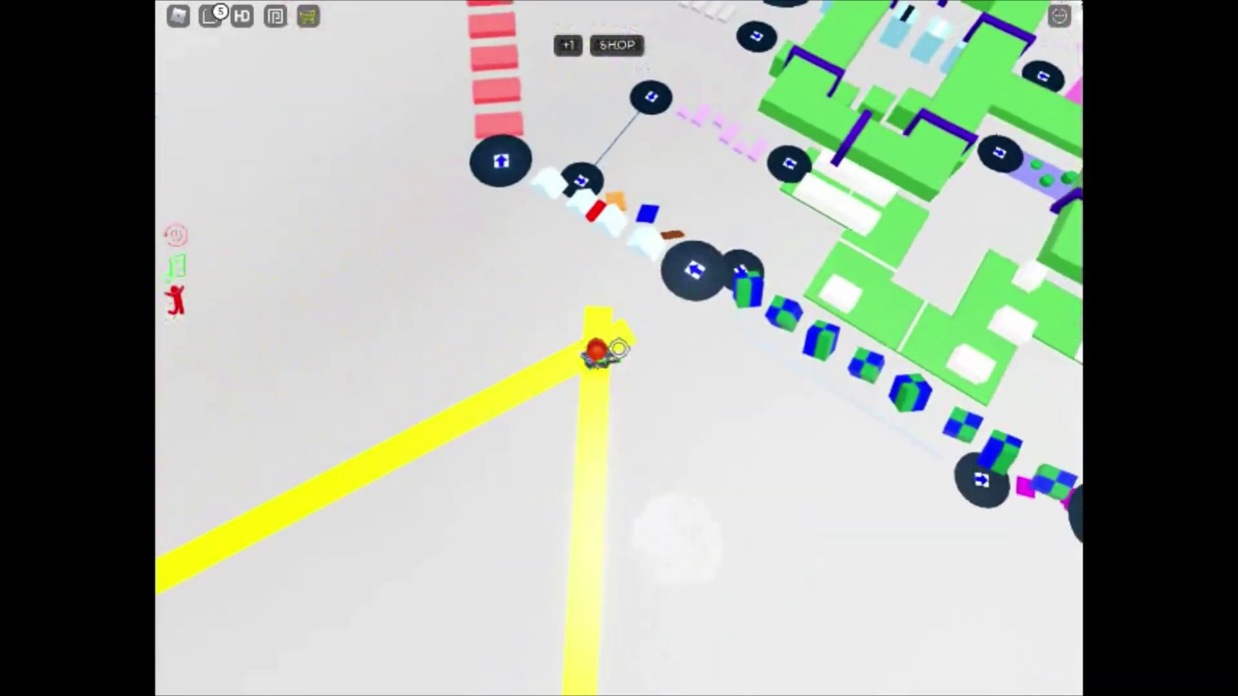
drag(775, 387, 388, 387)
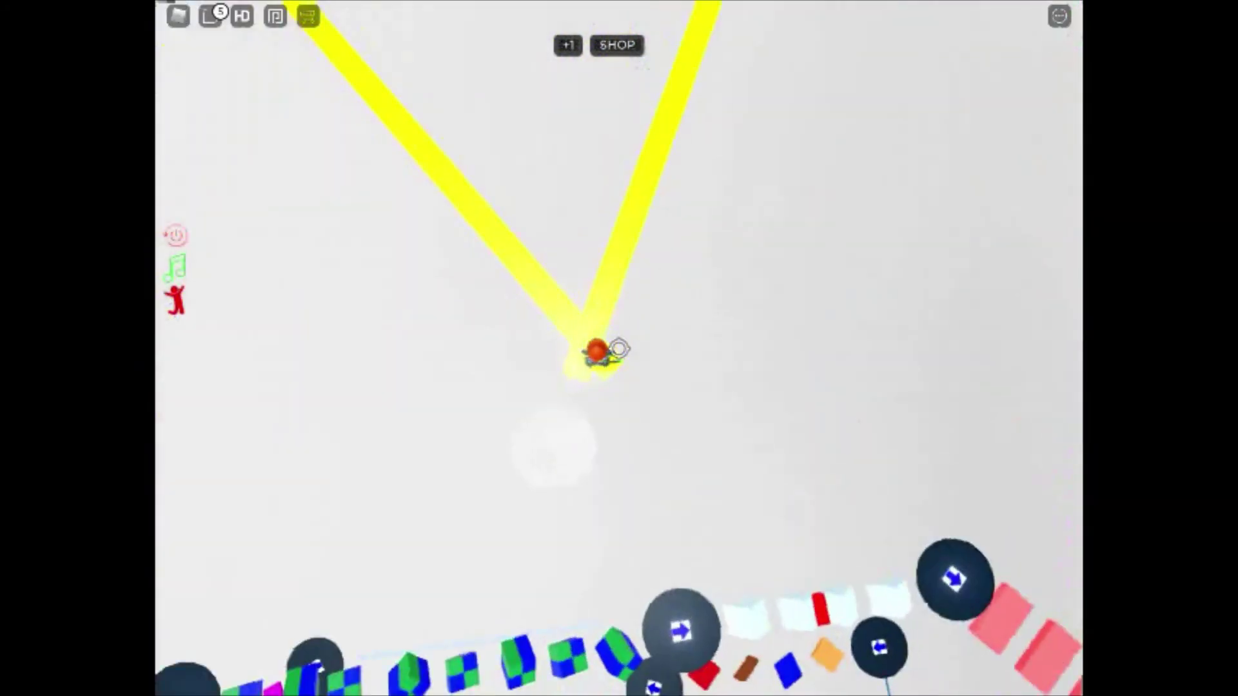
Follow the next yellow beam onto the dark arrow pad to launch upward.
key(w)
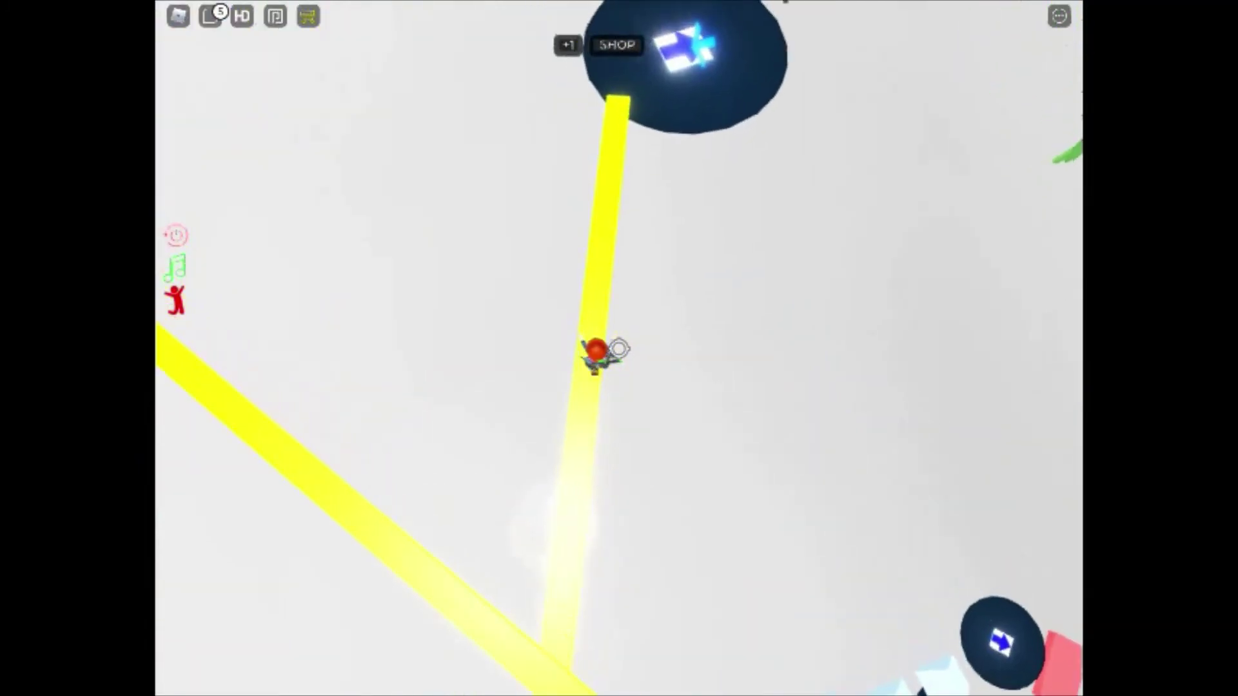
drag(774, 388, 484, 387)
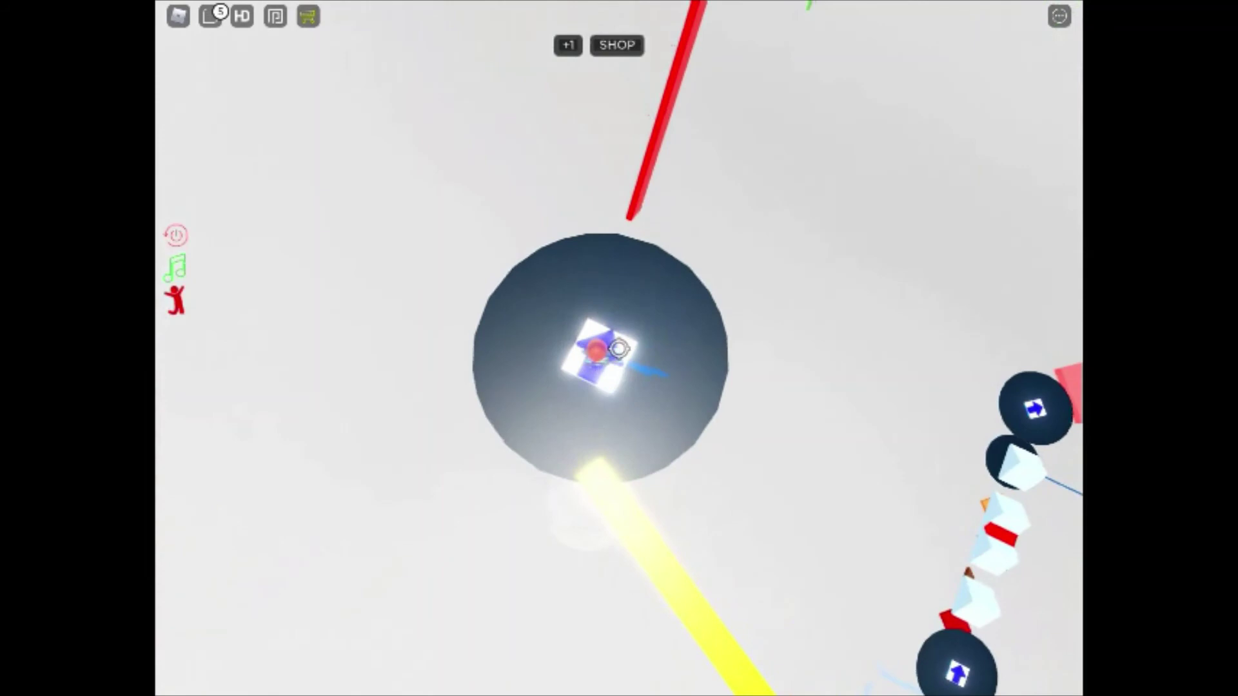
drag(619, 484, 619, 290)
key(w)
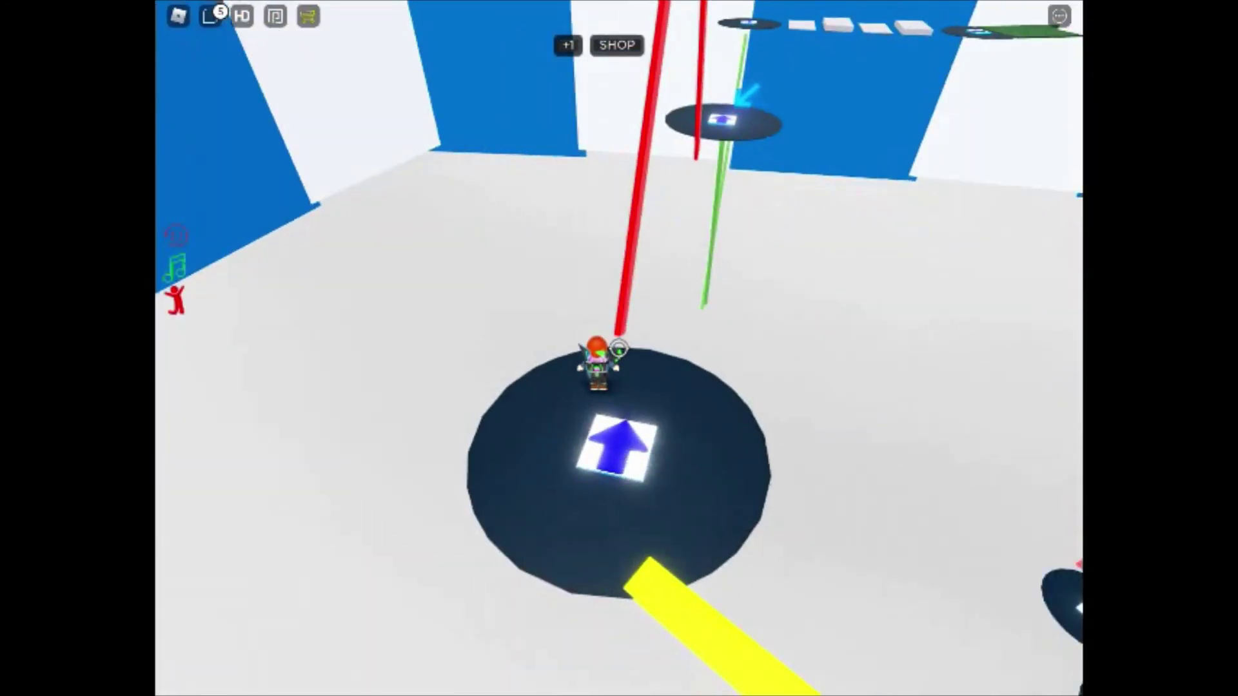
key(w)
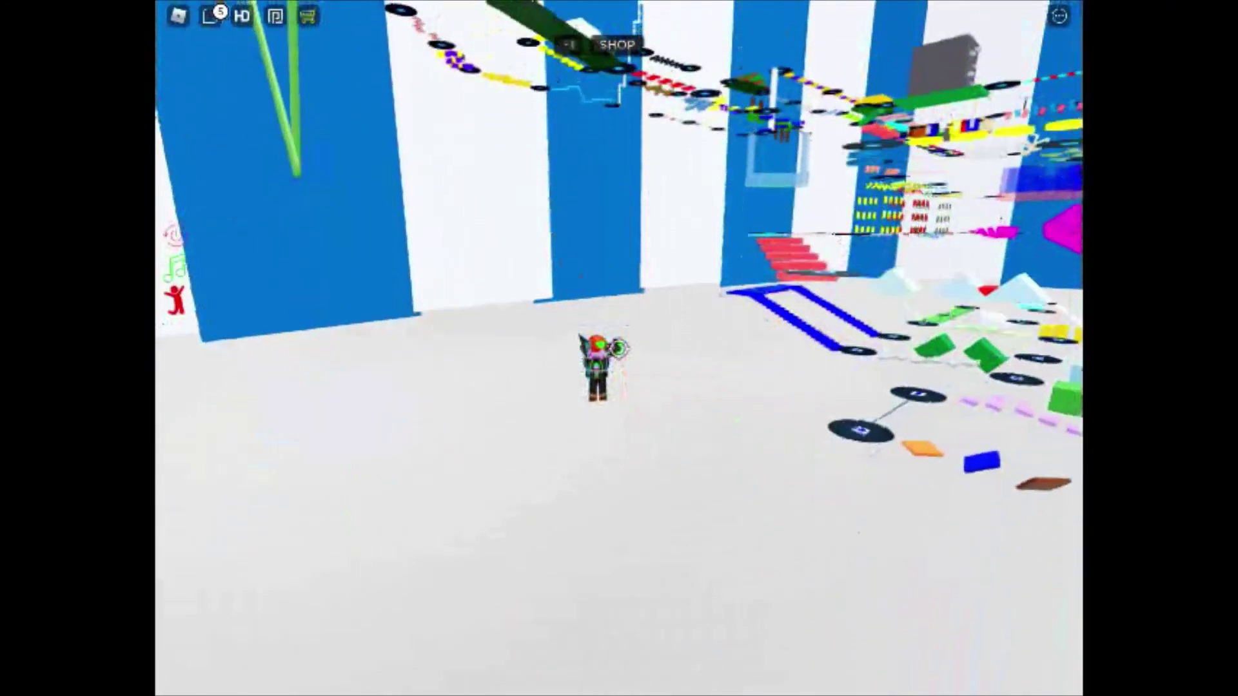